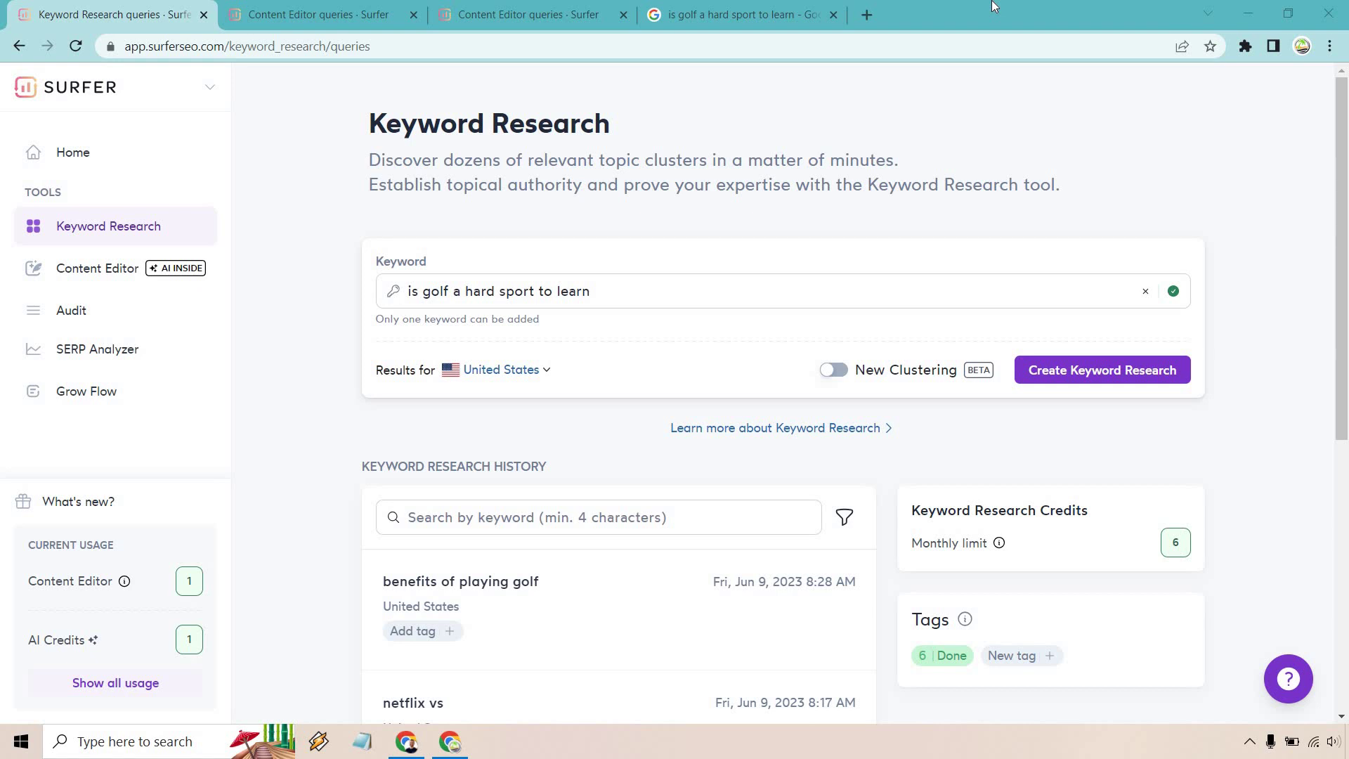
# Create the keyword research for 'is golf a hard sport to learn' and browse its 40 cluster cards
pyautogui.click(1152, 371)
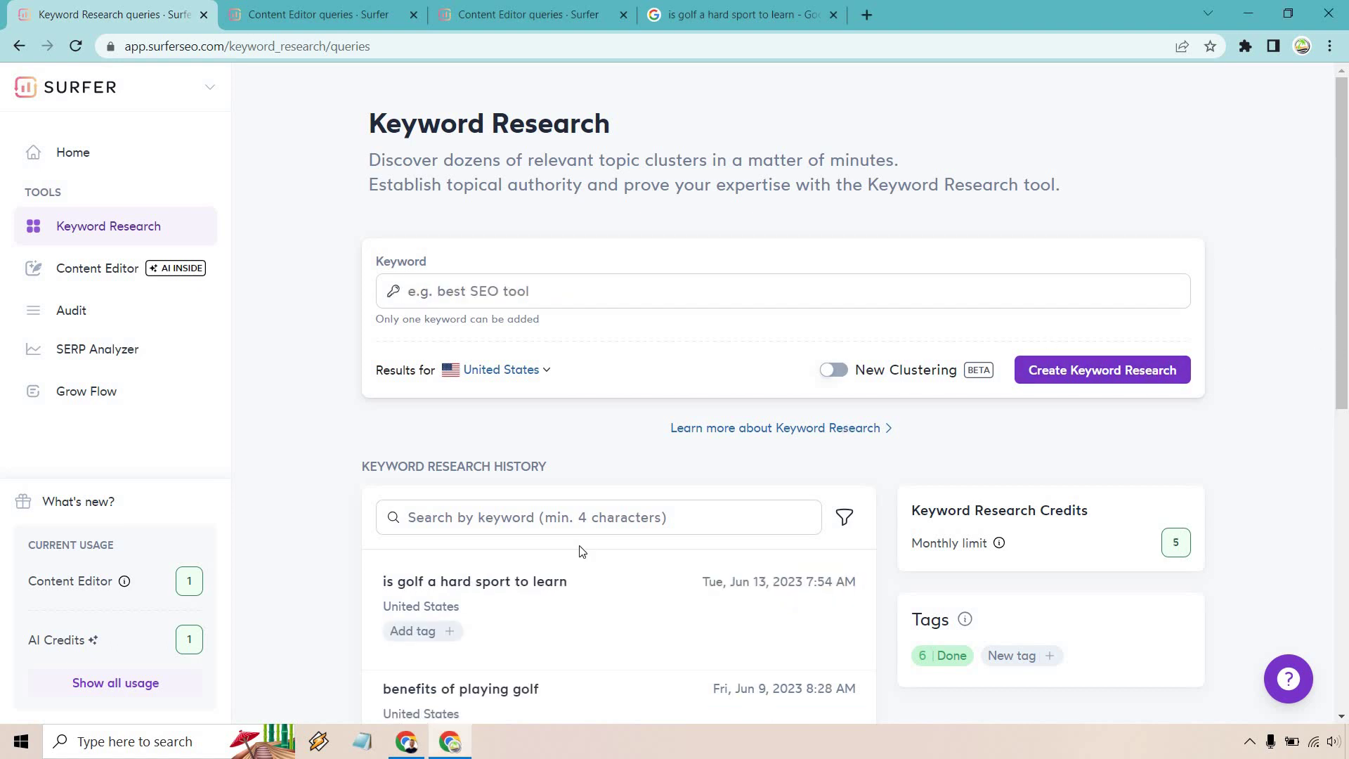
pyautogui.click(530, 587)
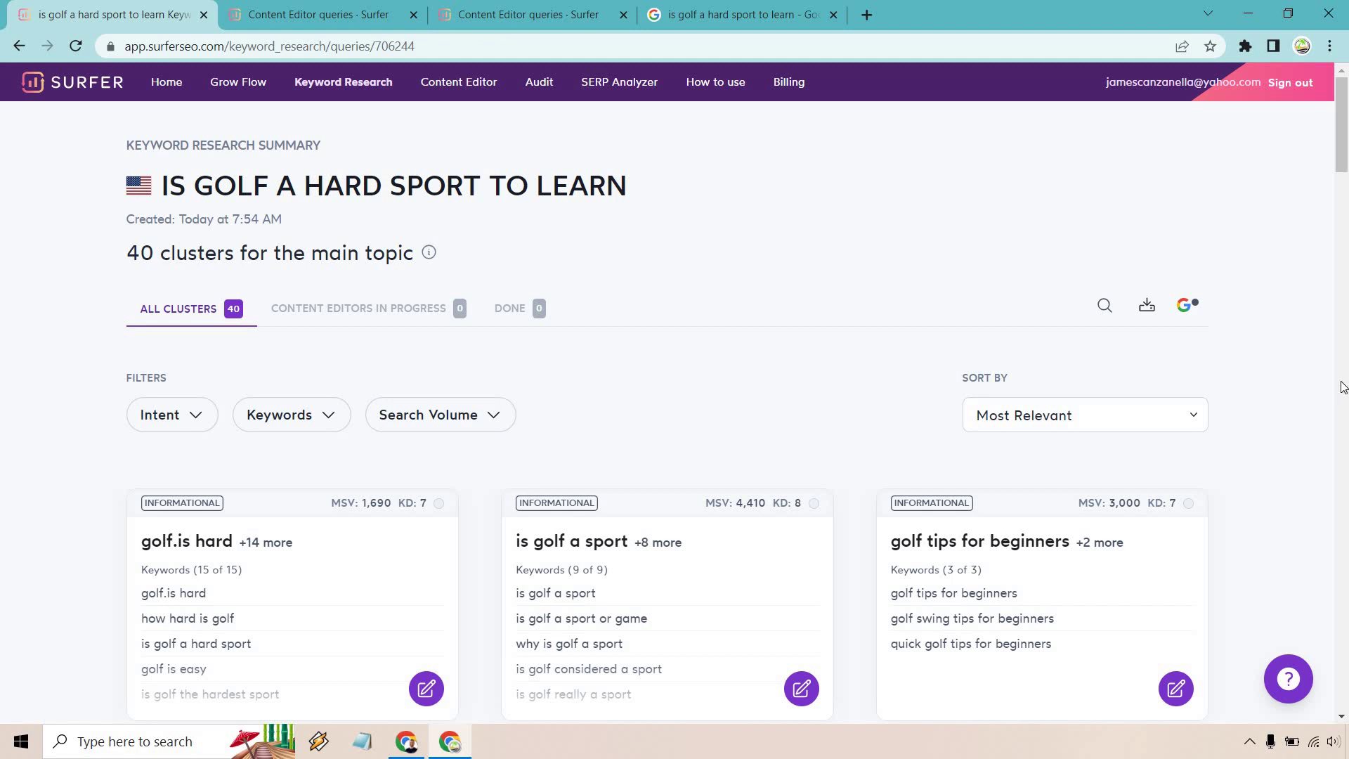
pyautogui.scroll(-2, 1306, 318)
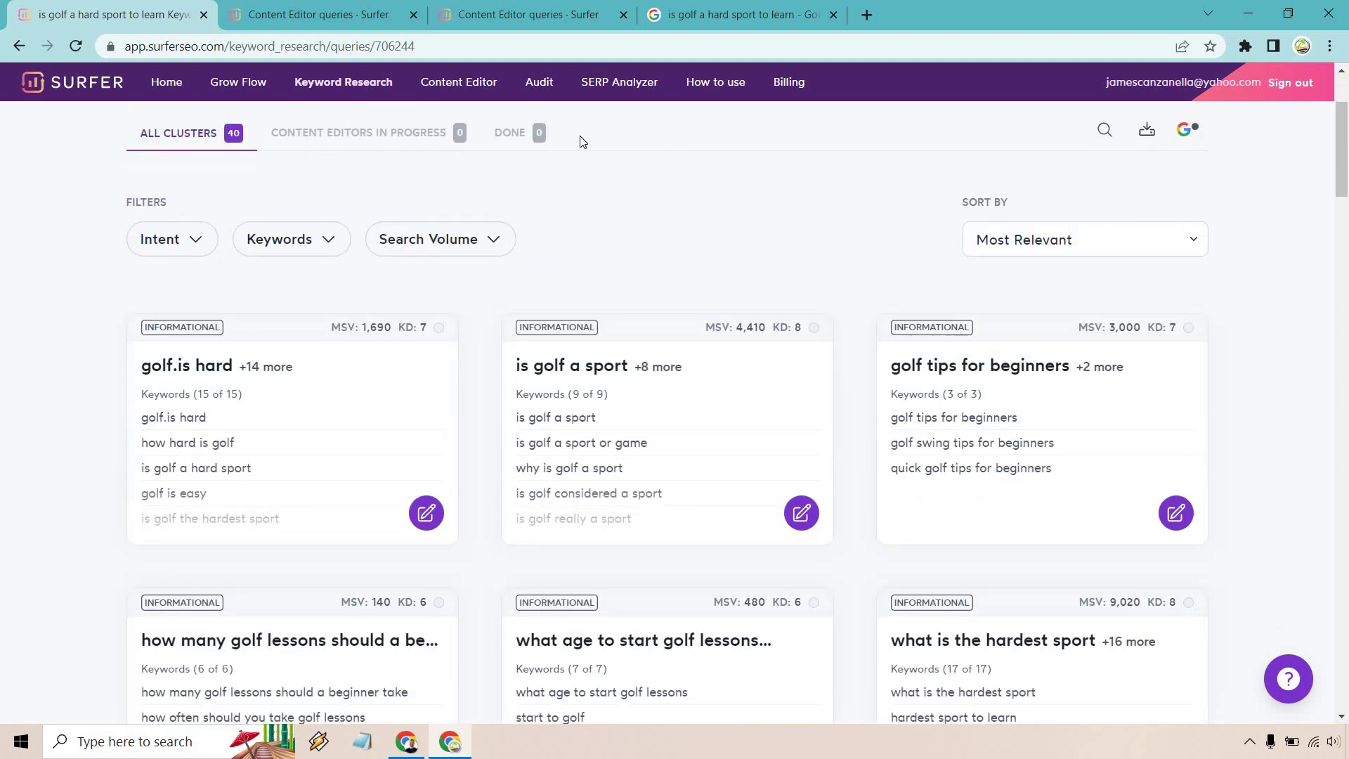
pyautogui.scroll(-1, 191, 322)
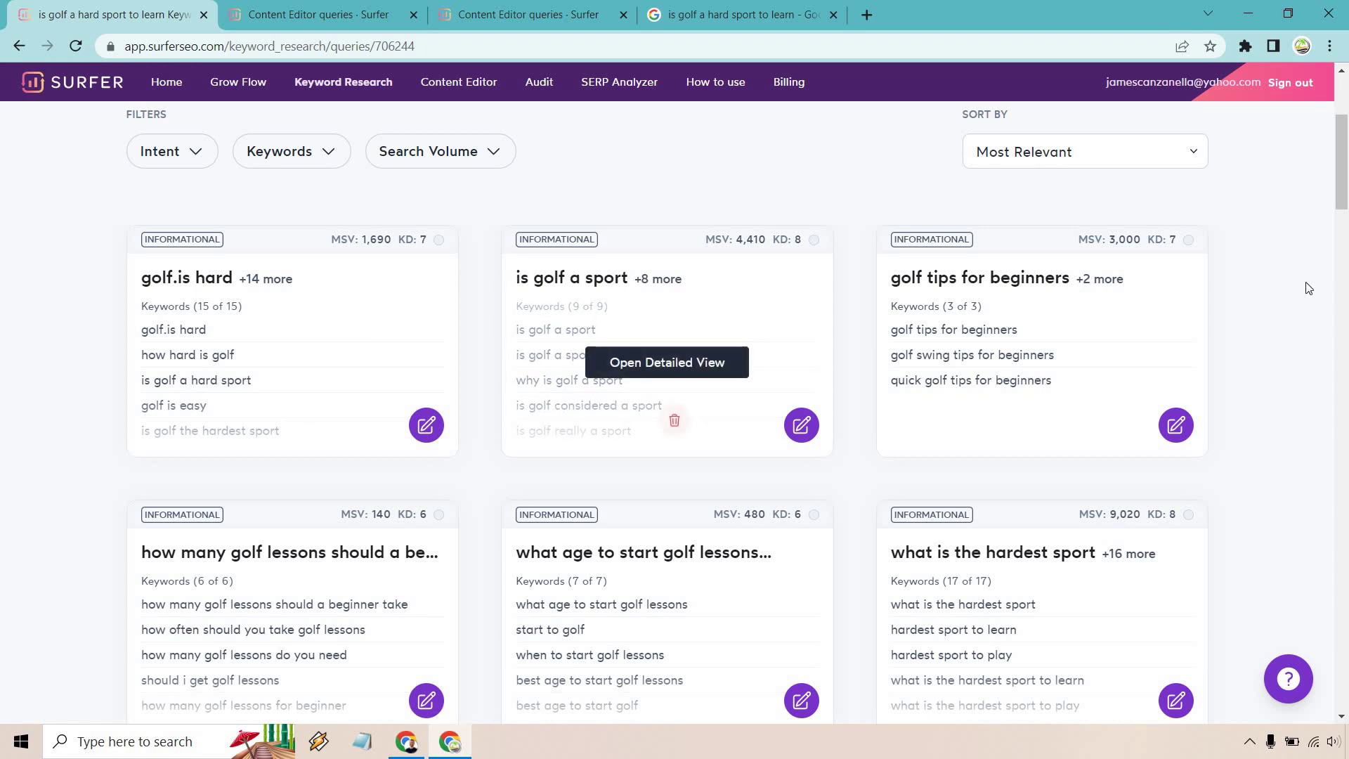
pyautogui.scroll(-1, 1317, 288)
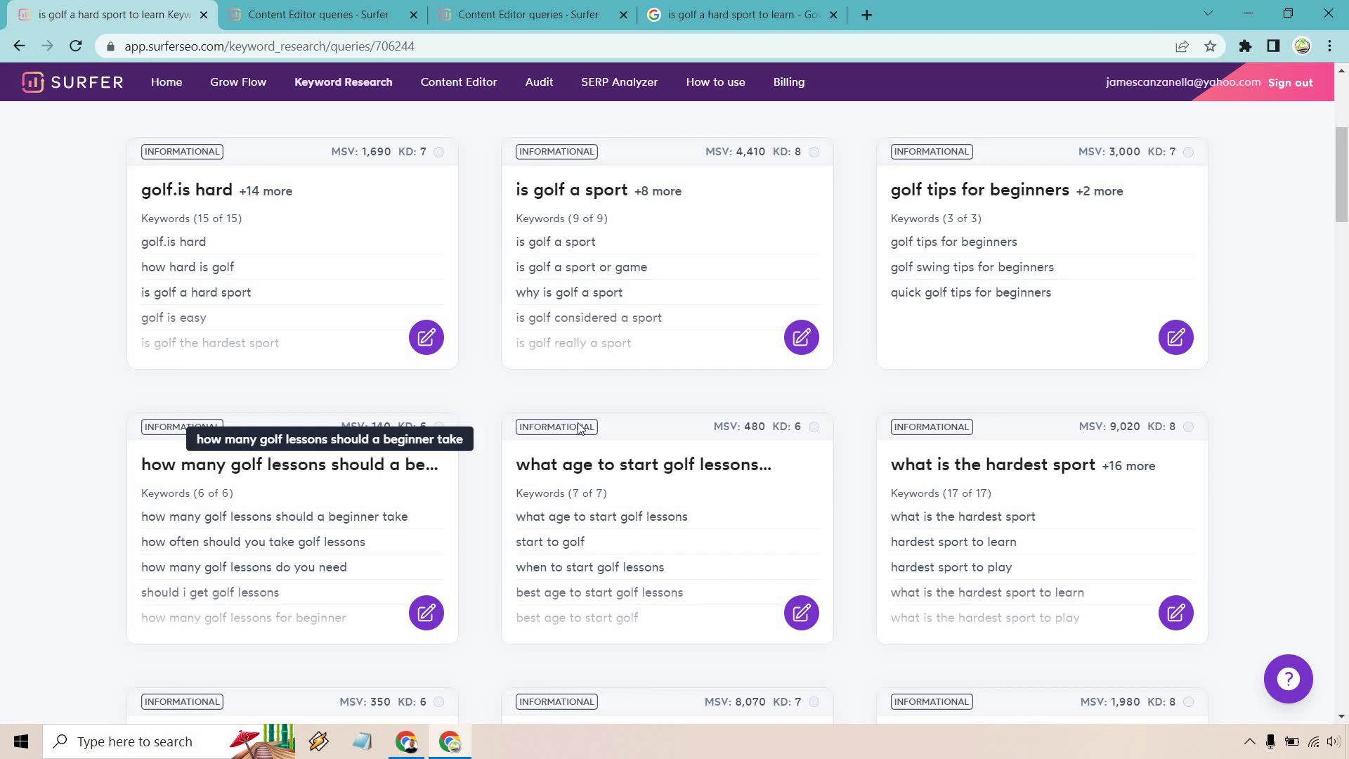
pyautogui.scroll(-3, 1326, 289)
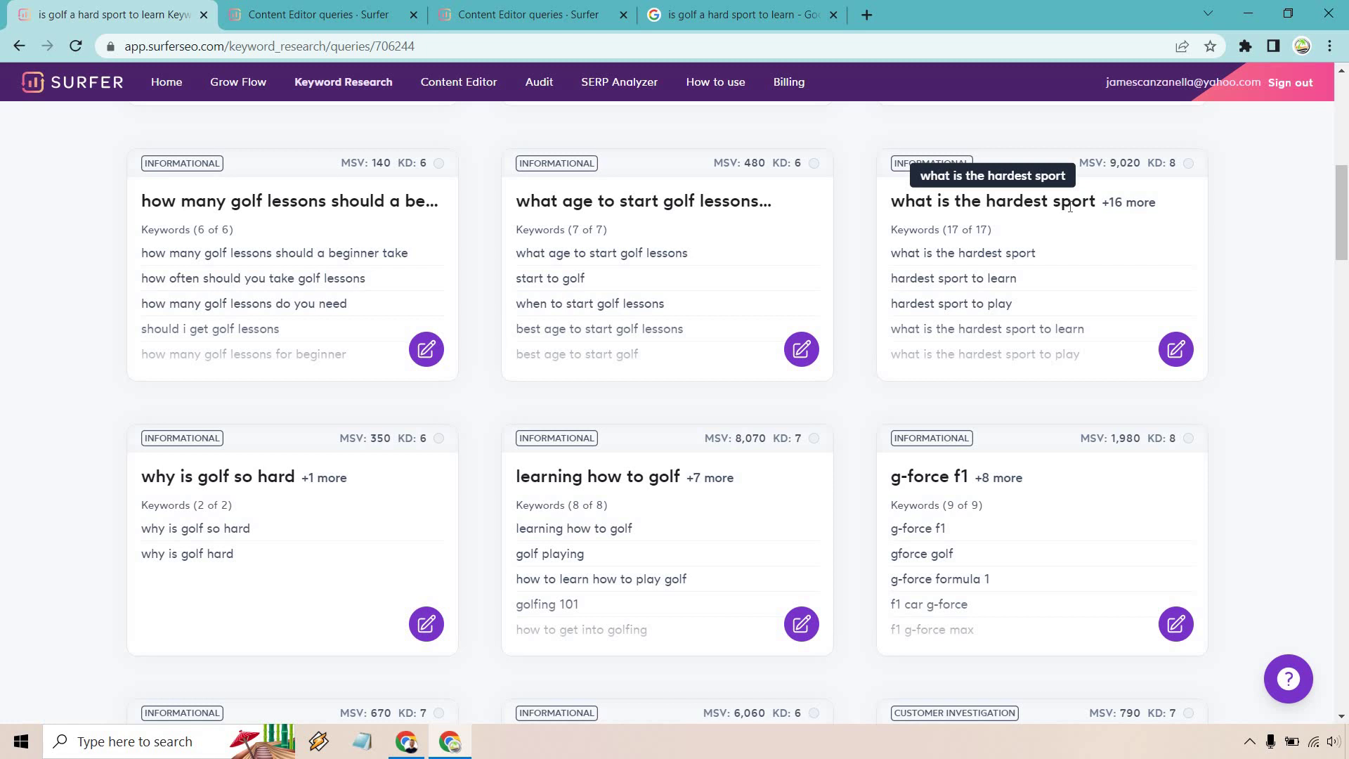
pyautogui.scroll(-3, 1308, 226)
pyautogui.scroll(-3, 1308, 226)
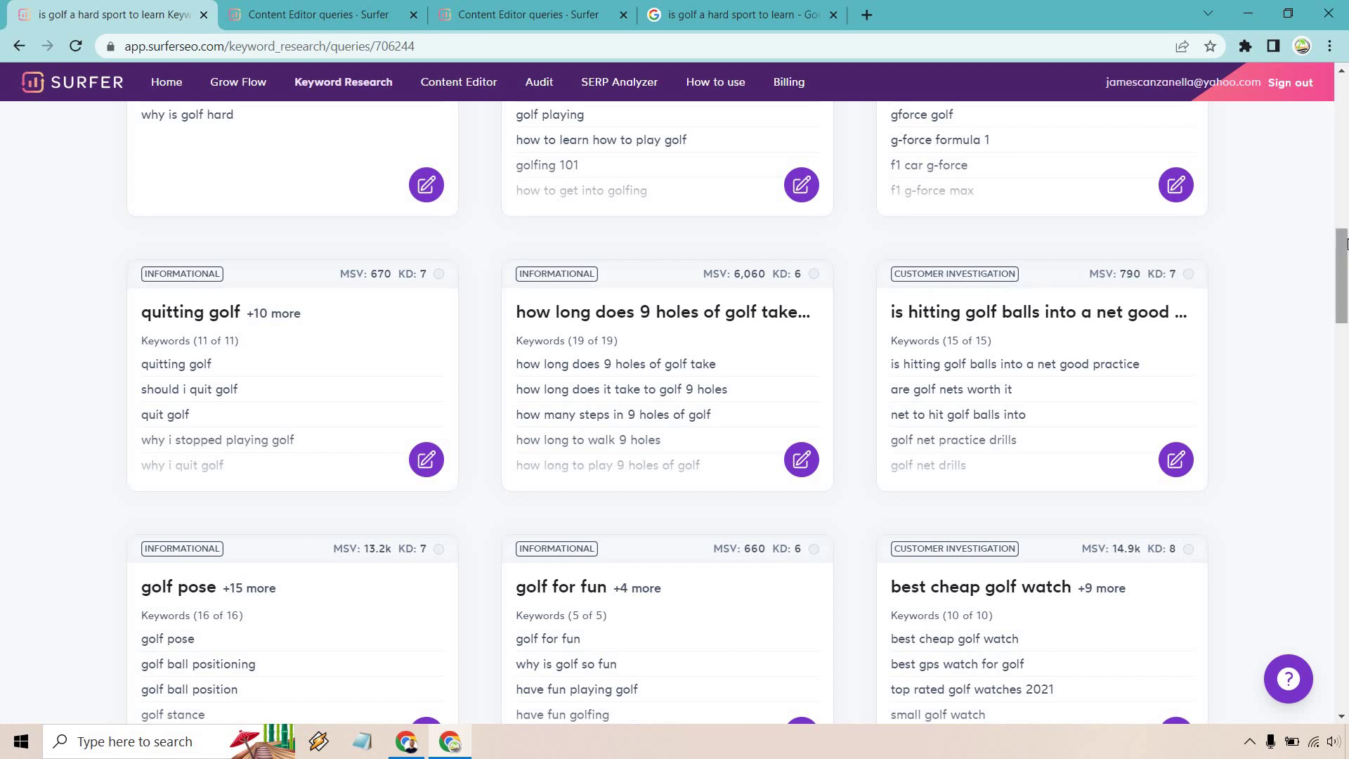
pyautogui.scroll(-5, 1346, 243)
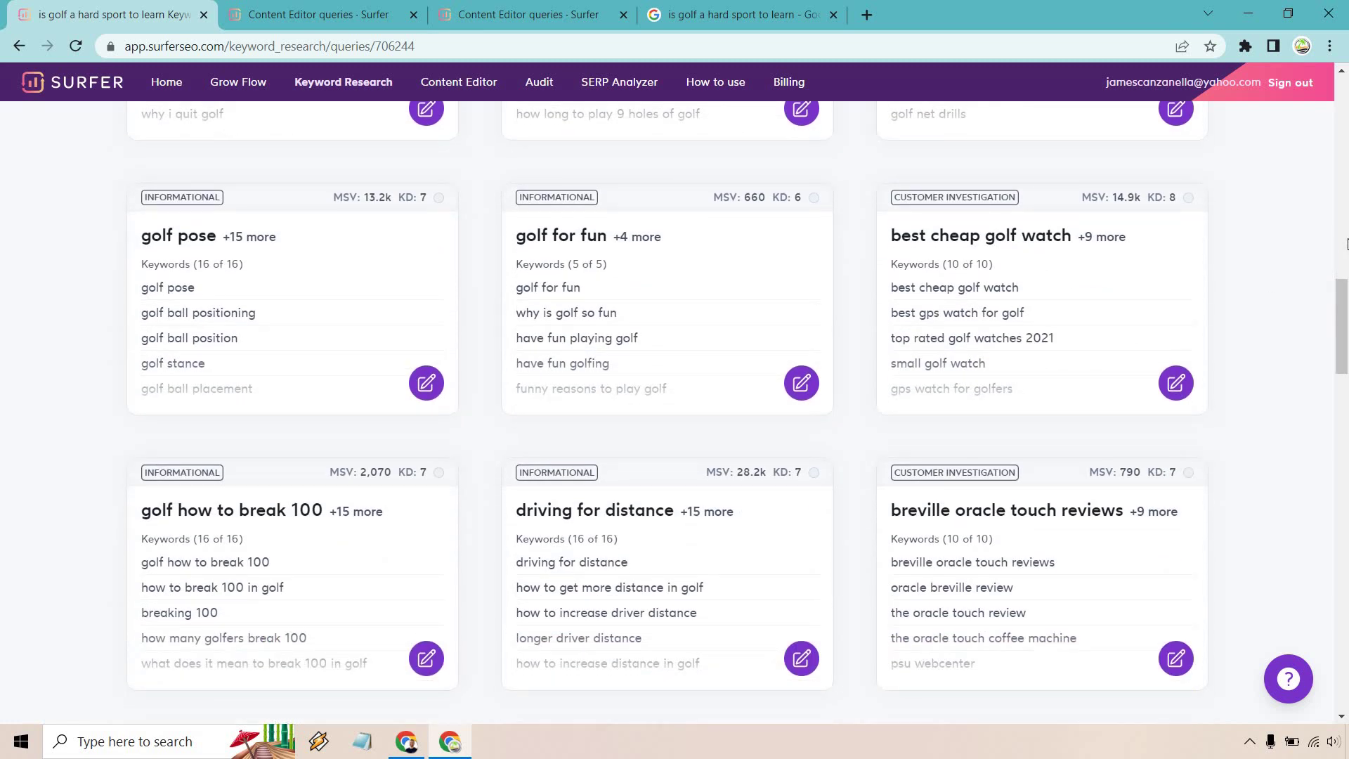
pyautogui.scroll(-8, 1346, 246)
pyautogui.scroll(20, 1346, 246)
# Sort the clusters by Difficulty: Low to High, after briefly trying Search Volume: High to Low
pyautogui.click(1169, 420)
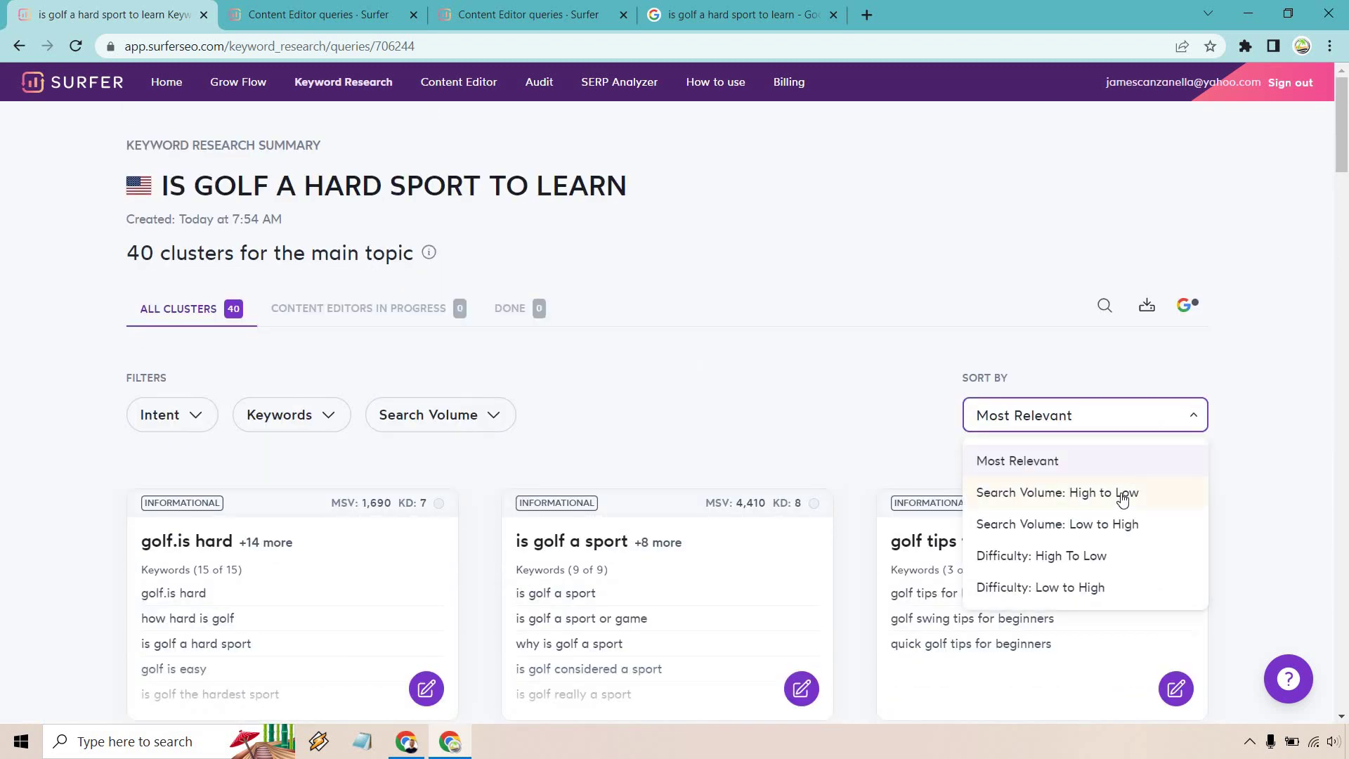
pyautogui.click(1121, 495)
pyautogui.click(1141, 419)
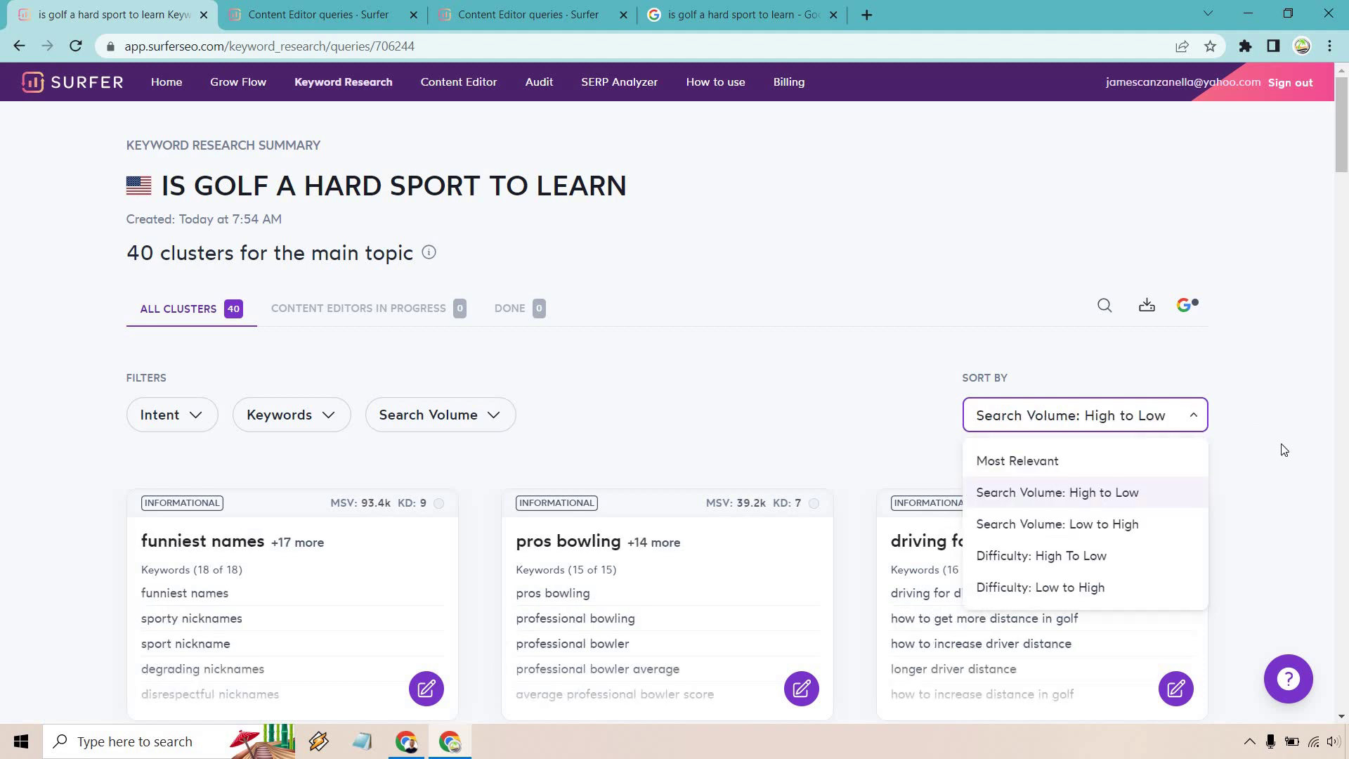
pyautogui.click(1117, 588)
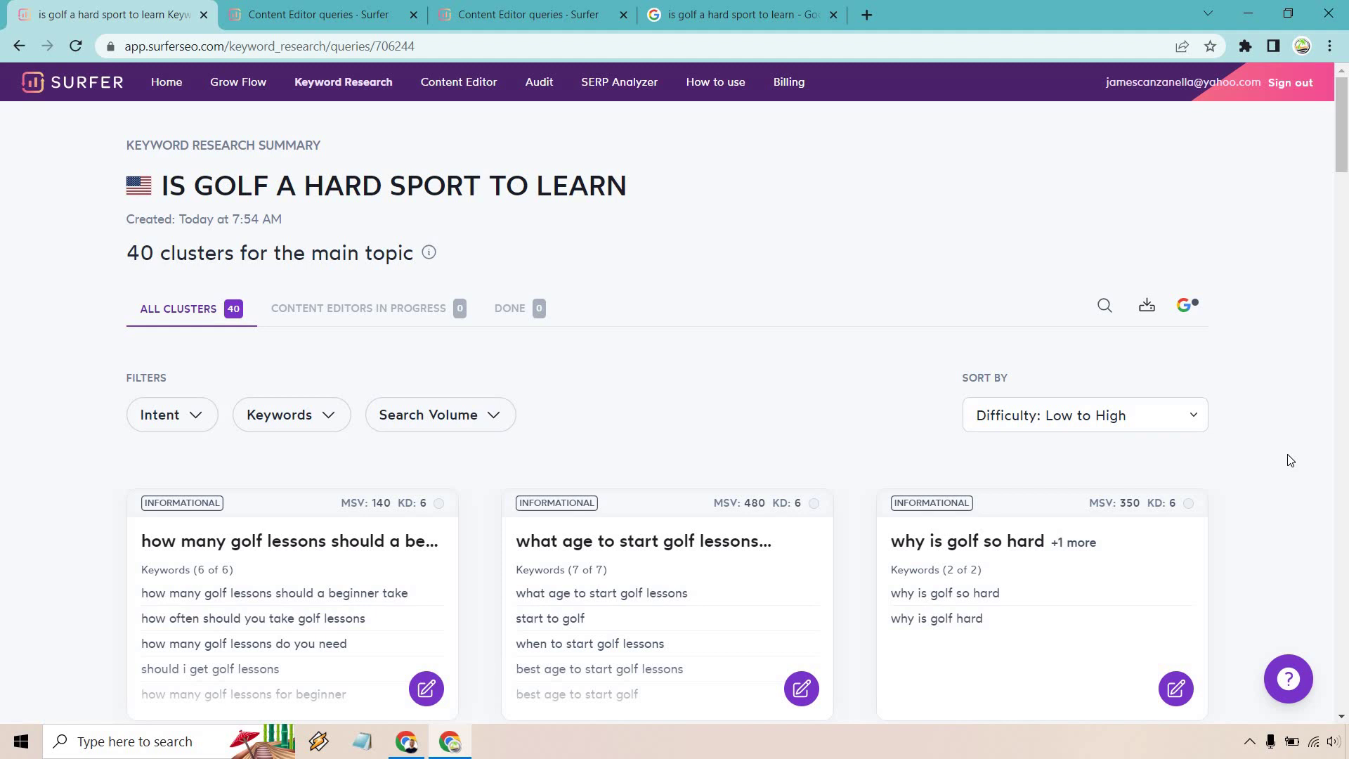
pyautogui.scroll(-3, 1289, 460)
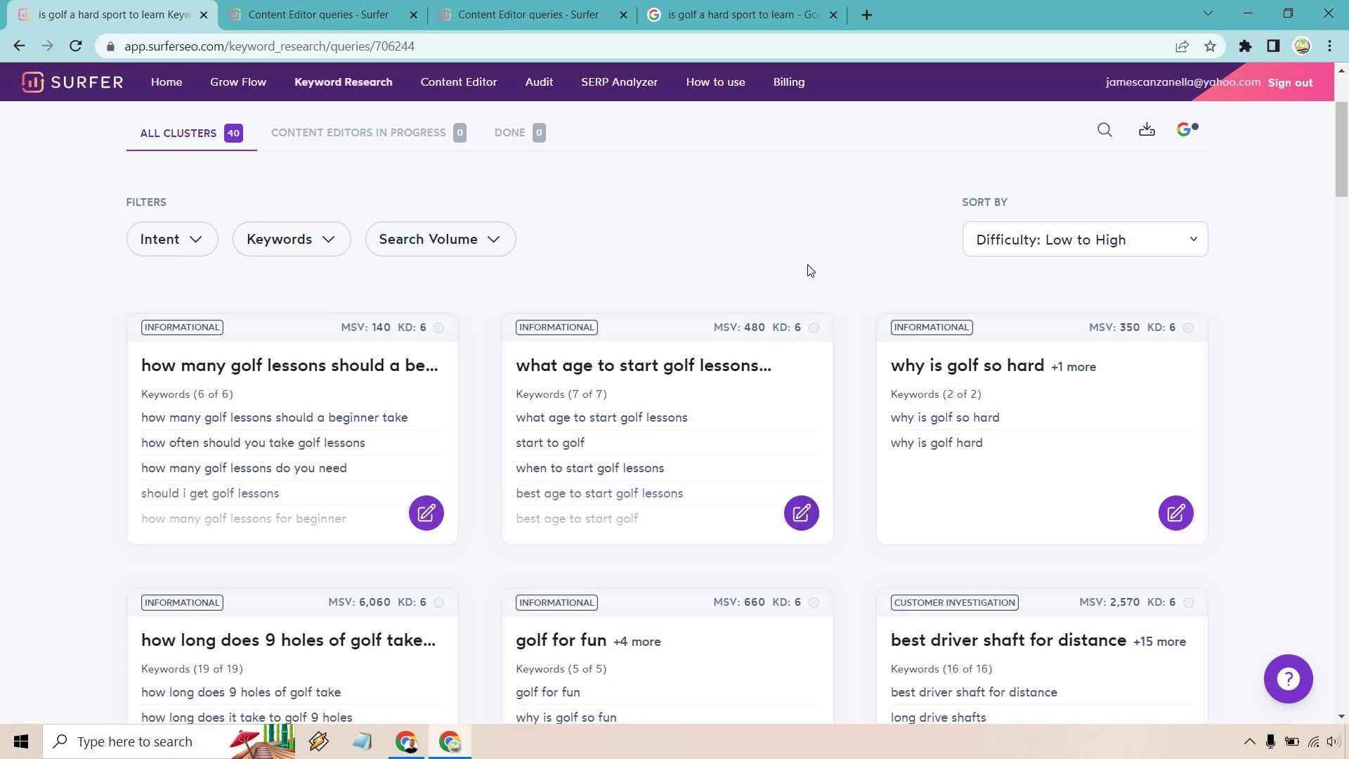
pyautogui.scroll(3, 815, 288)
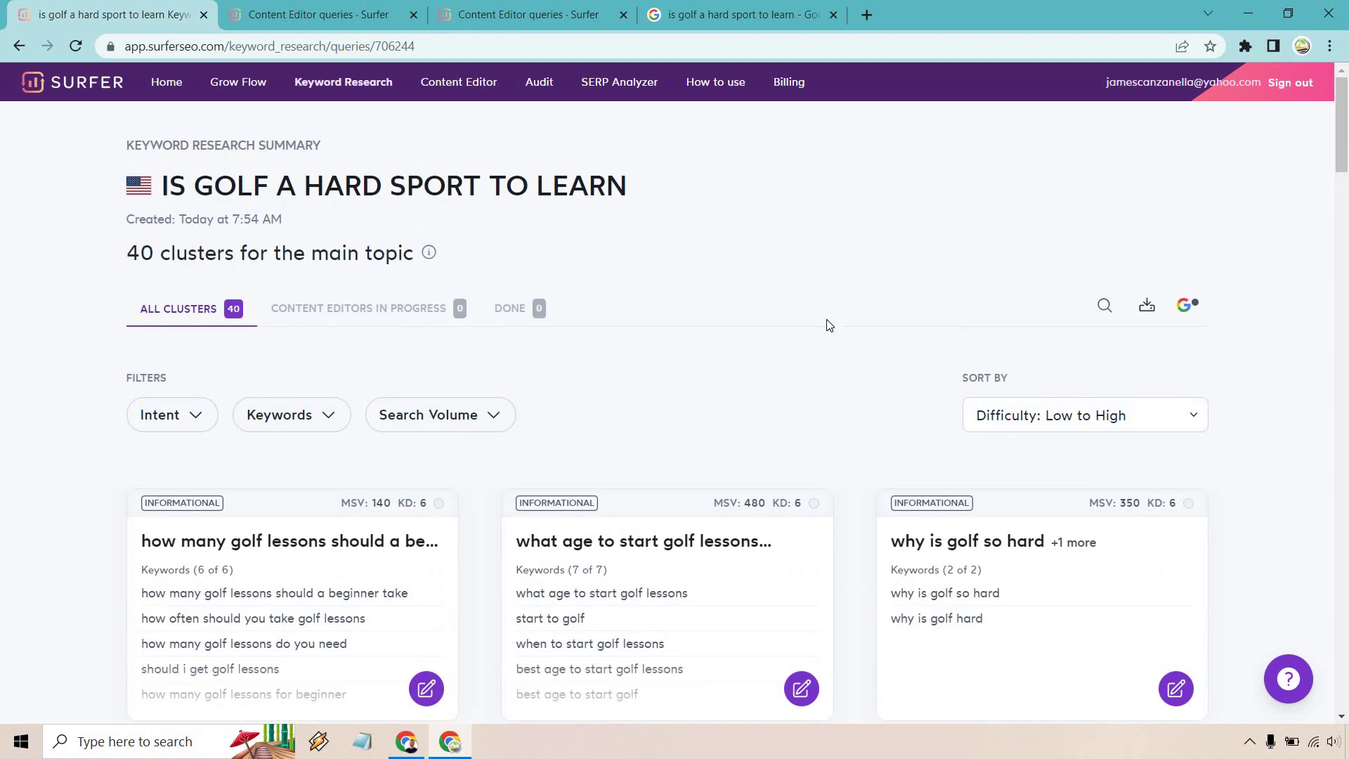
# Create a Content Editor draft for 'is golf a hard sport to learn' for 1 CE credit
pyautogui.click(306, 10)
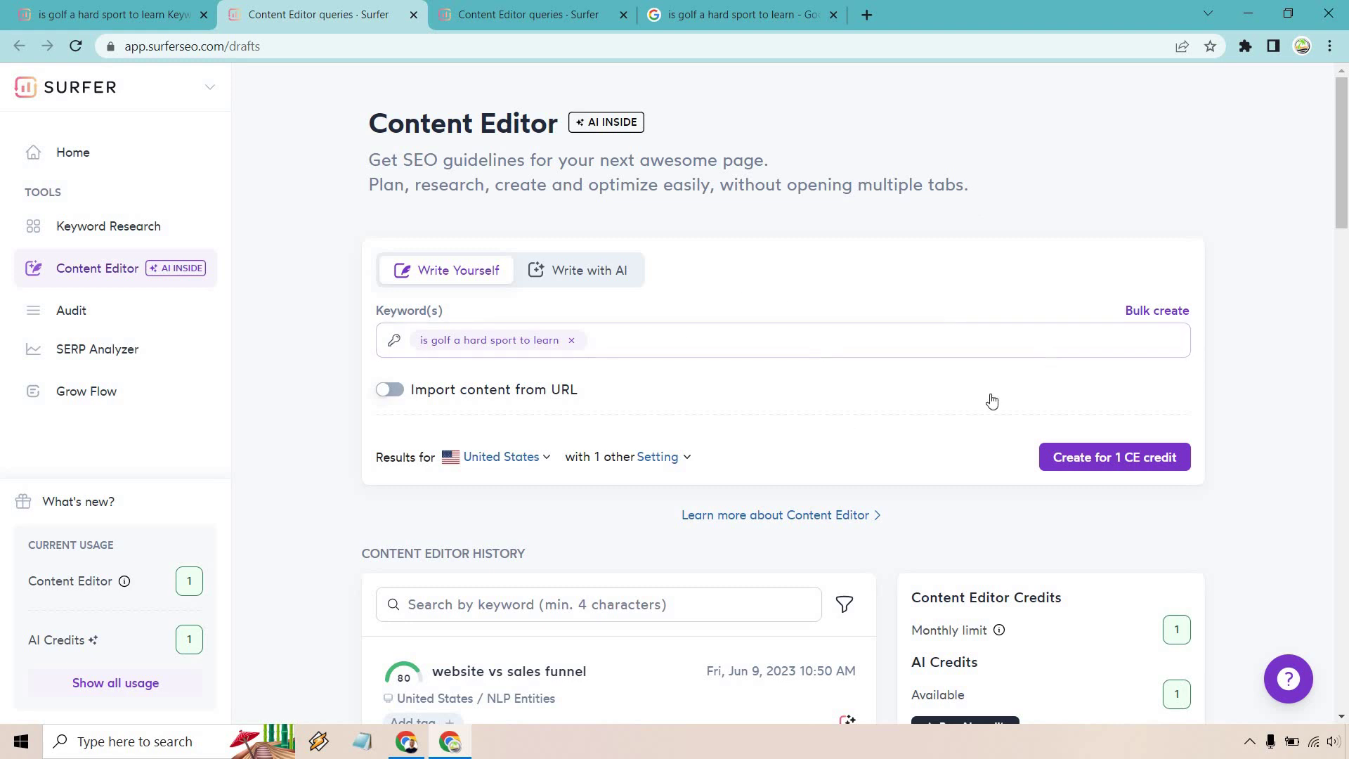
pyautogui.click(1154, 458)
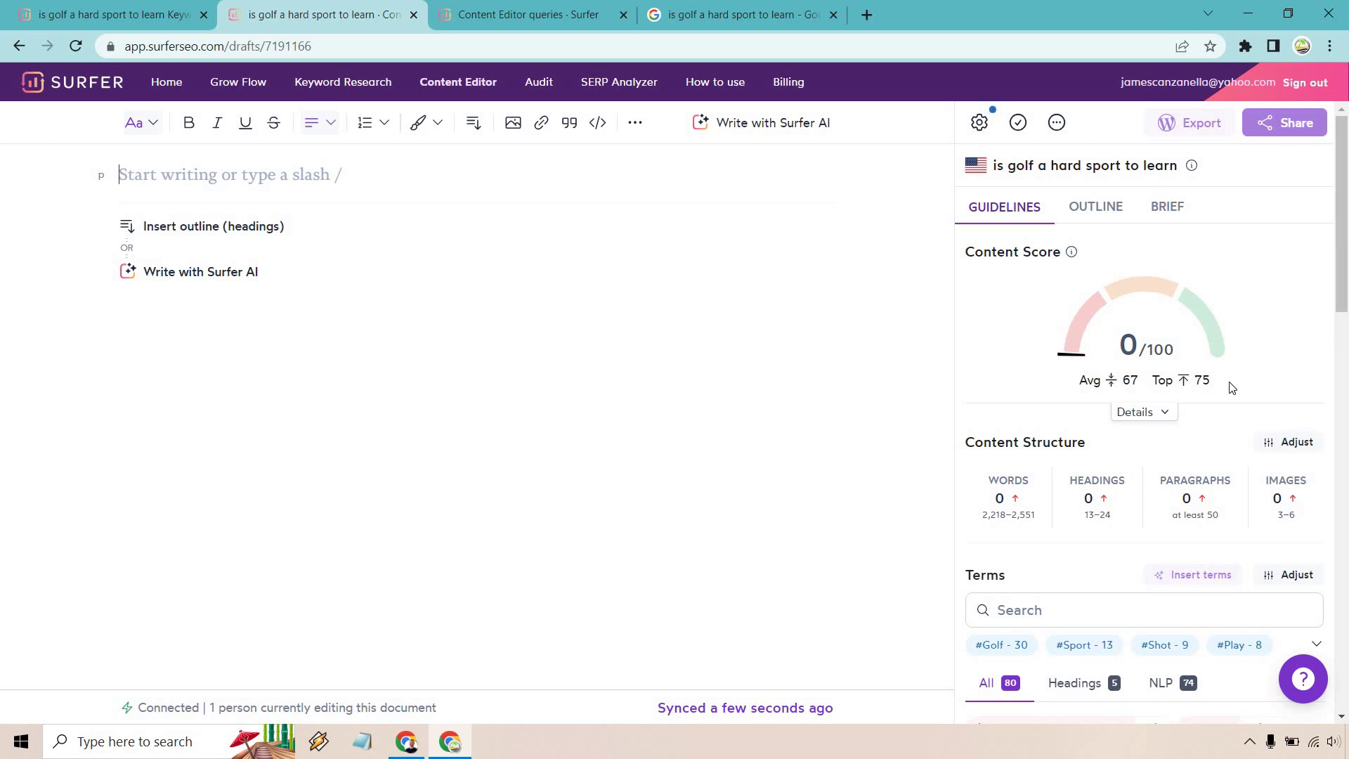
# Review the suggested terms such as 'golf swing', and type then delete a test word
pyautogui.moveTo(1238, 339)
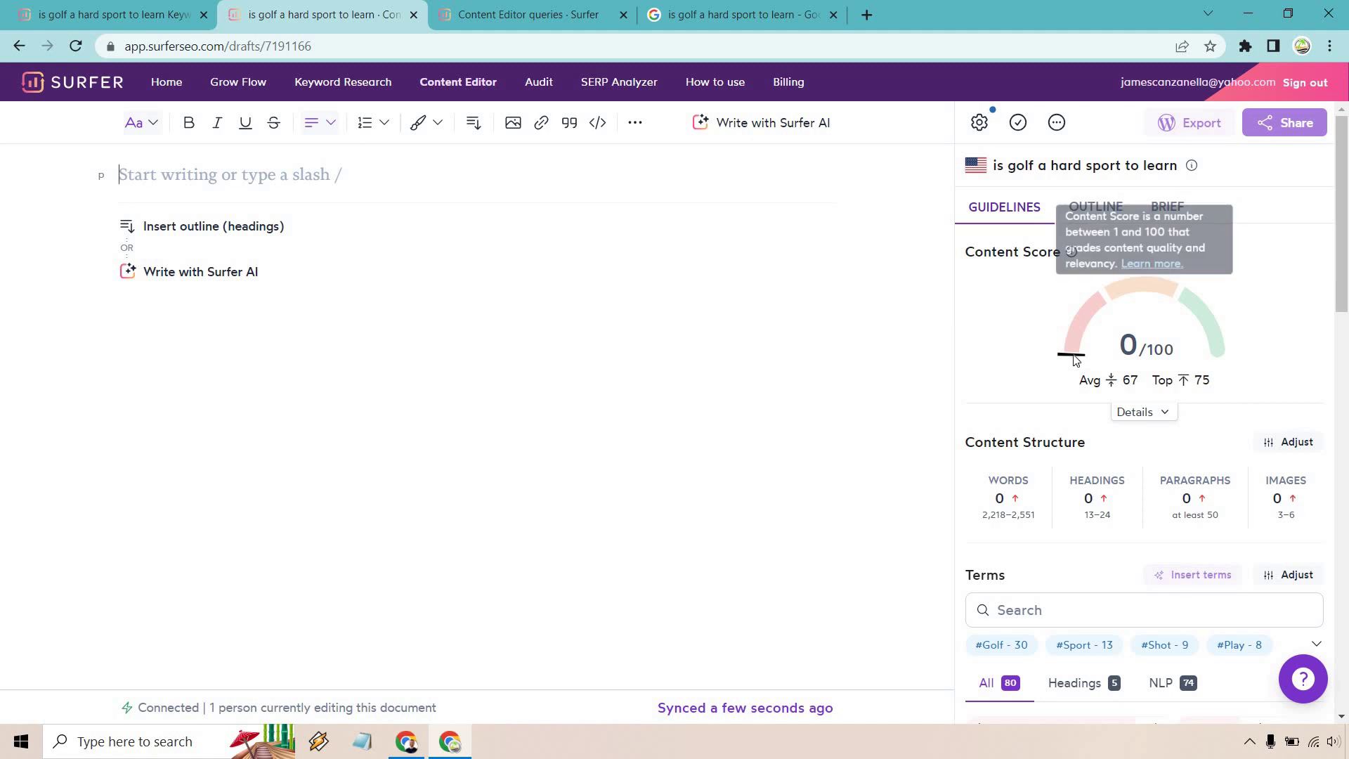
pyautogui.scroll(-5, 1258, 464)
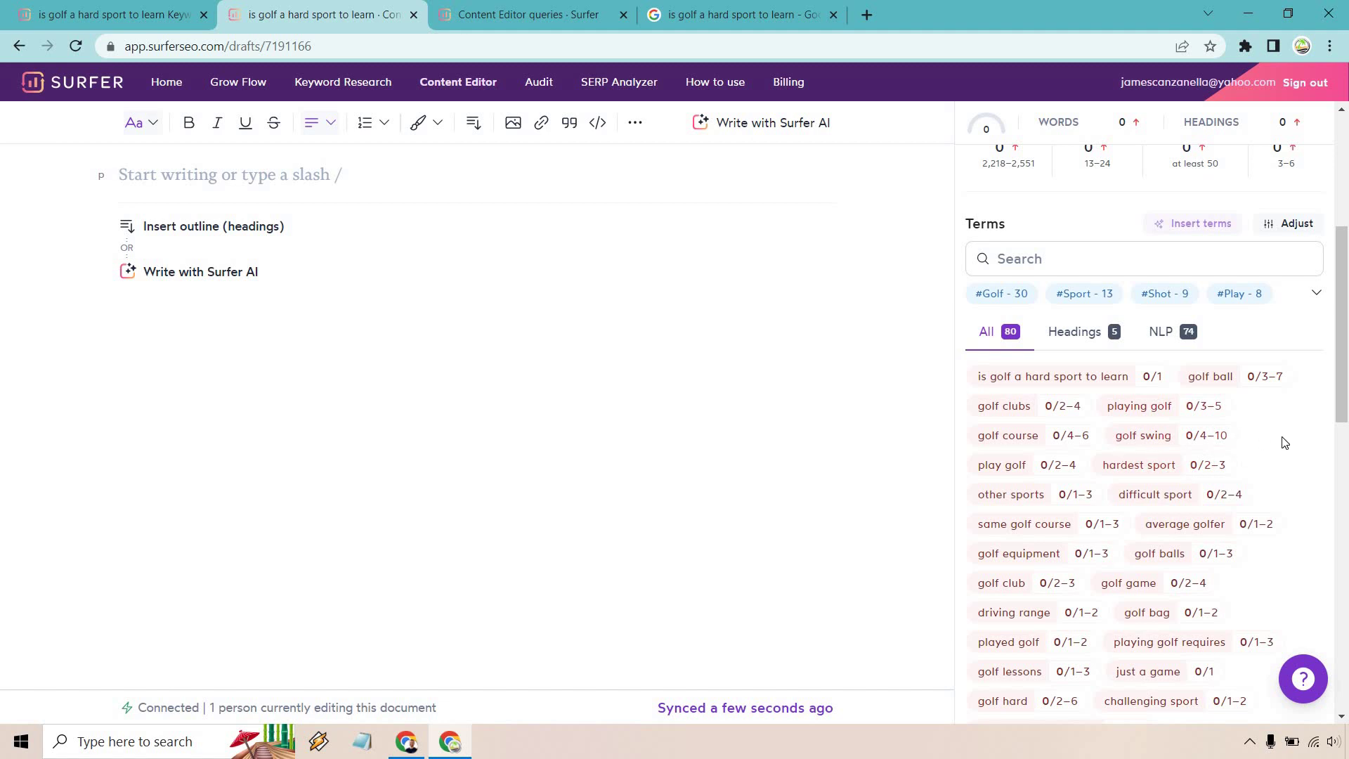
pyautogui.moveTo(1163, 447)
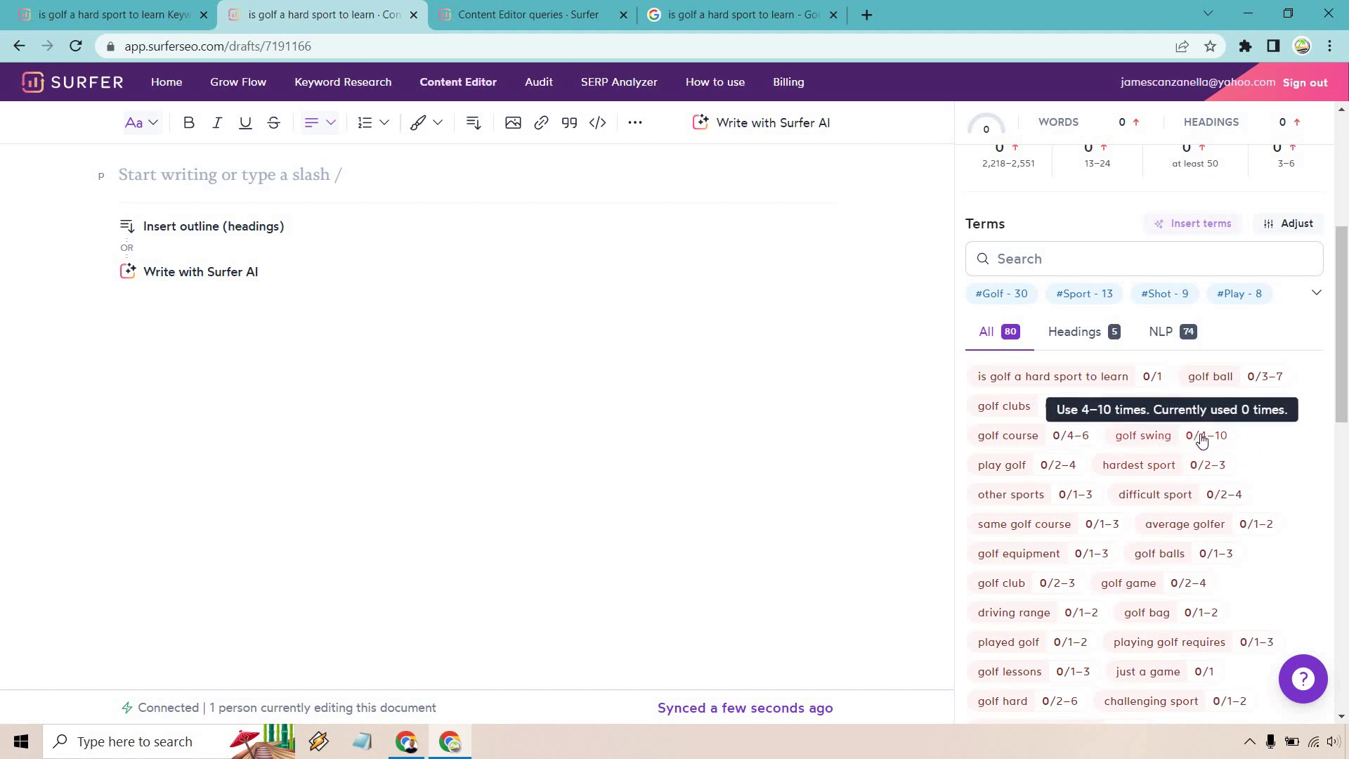
pyautogui.scroll(-3, 1294, 485)
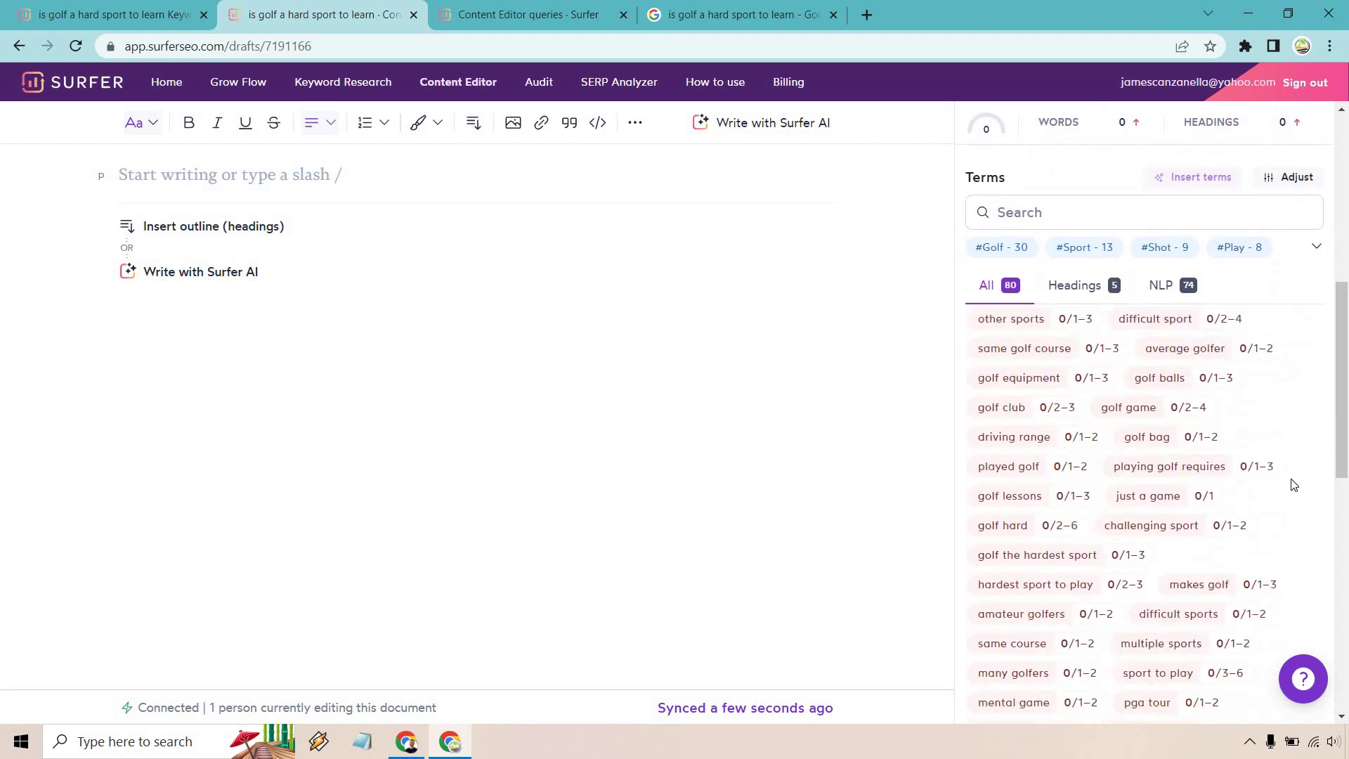
pyautogui.scroll(5, 1293, 485)
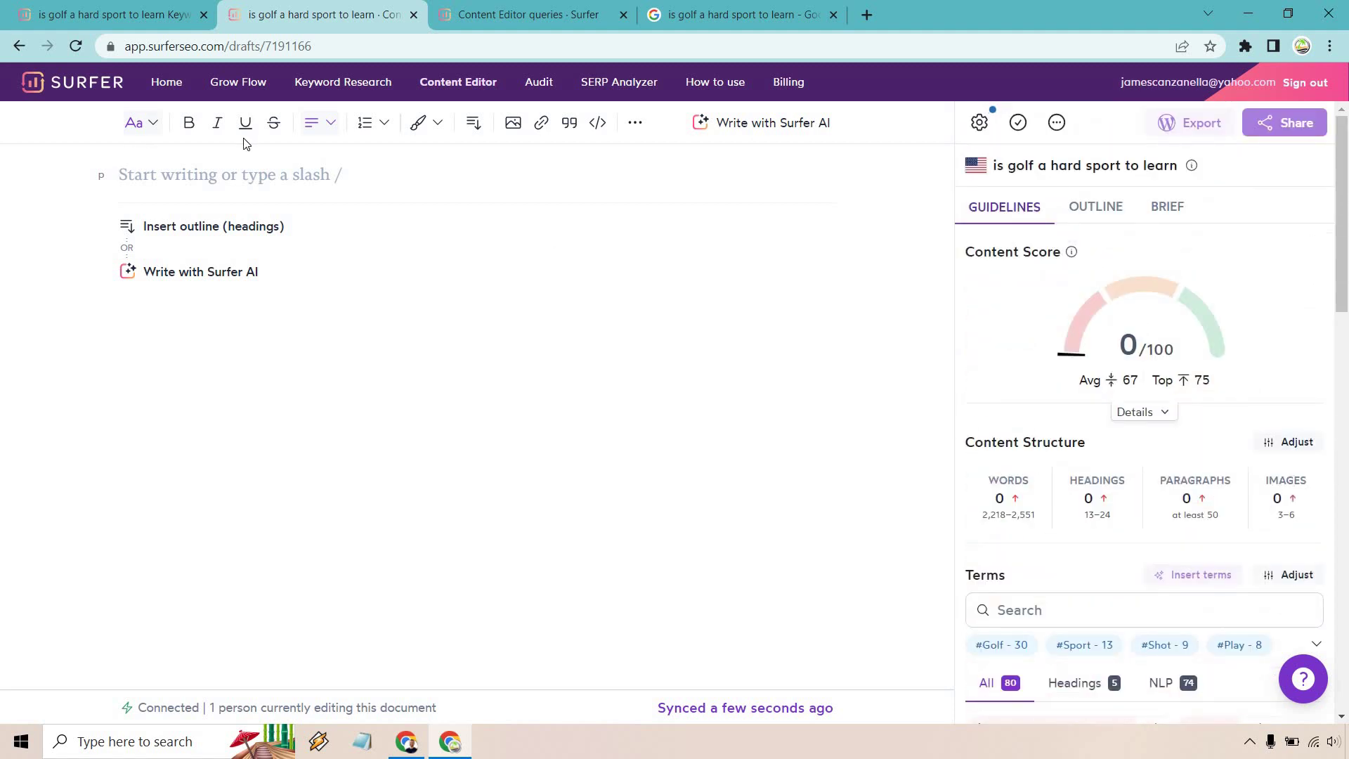
pyautogui.write('add')
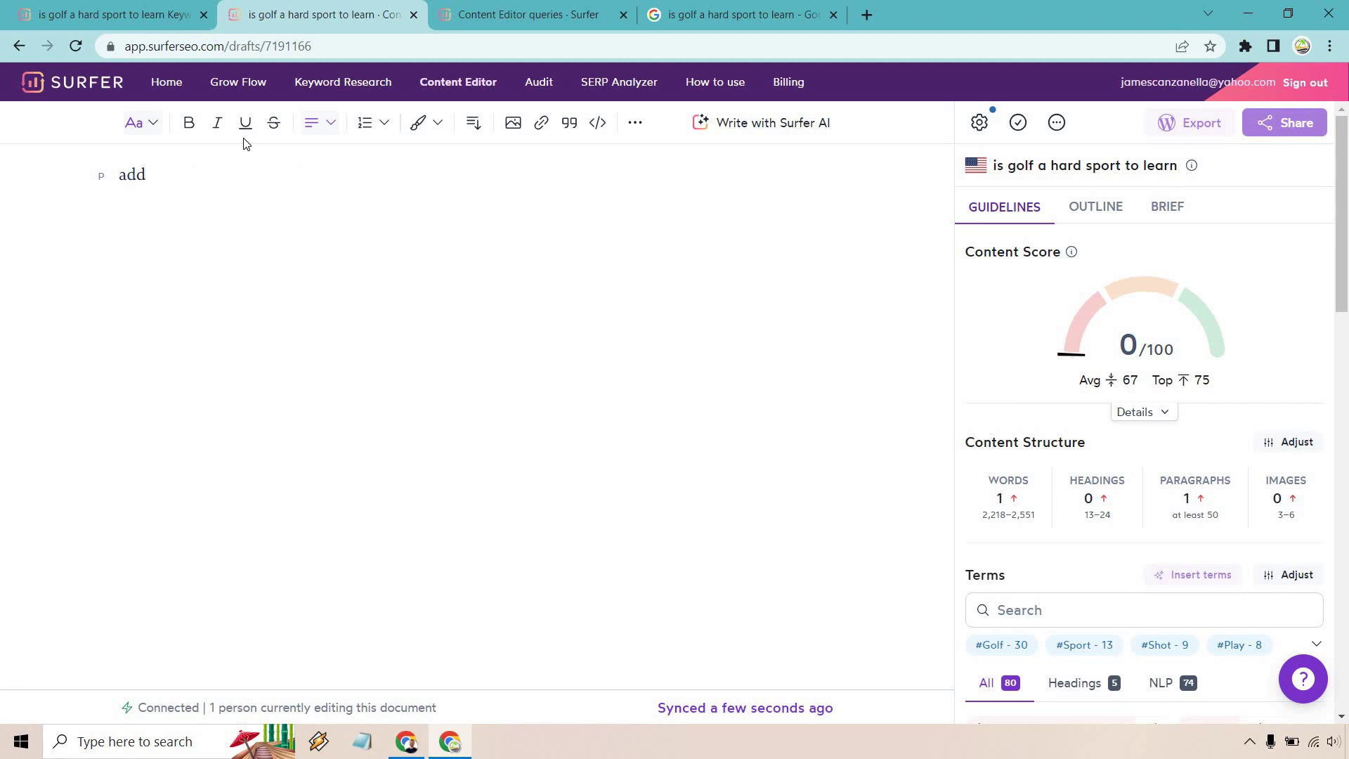
pyautogui.press('BackSpace')
pyautogui.press('BackSpace')
pyautogui.press('BackSpace')
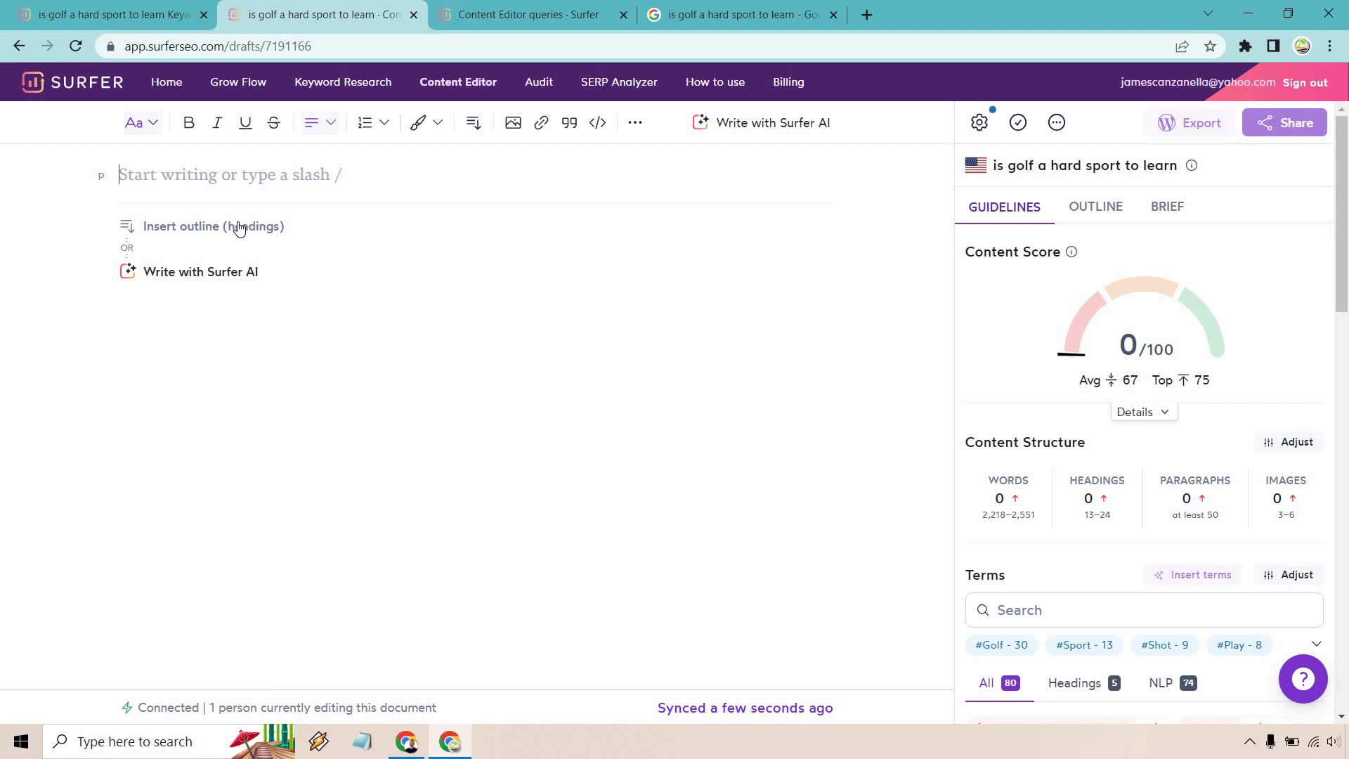
# Insert the suggested outline headings, then select all and delete them, leaving 0 words
pyautogui.click(238, 226)
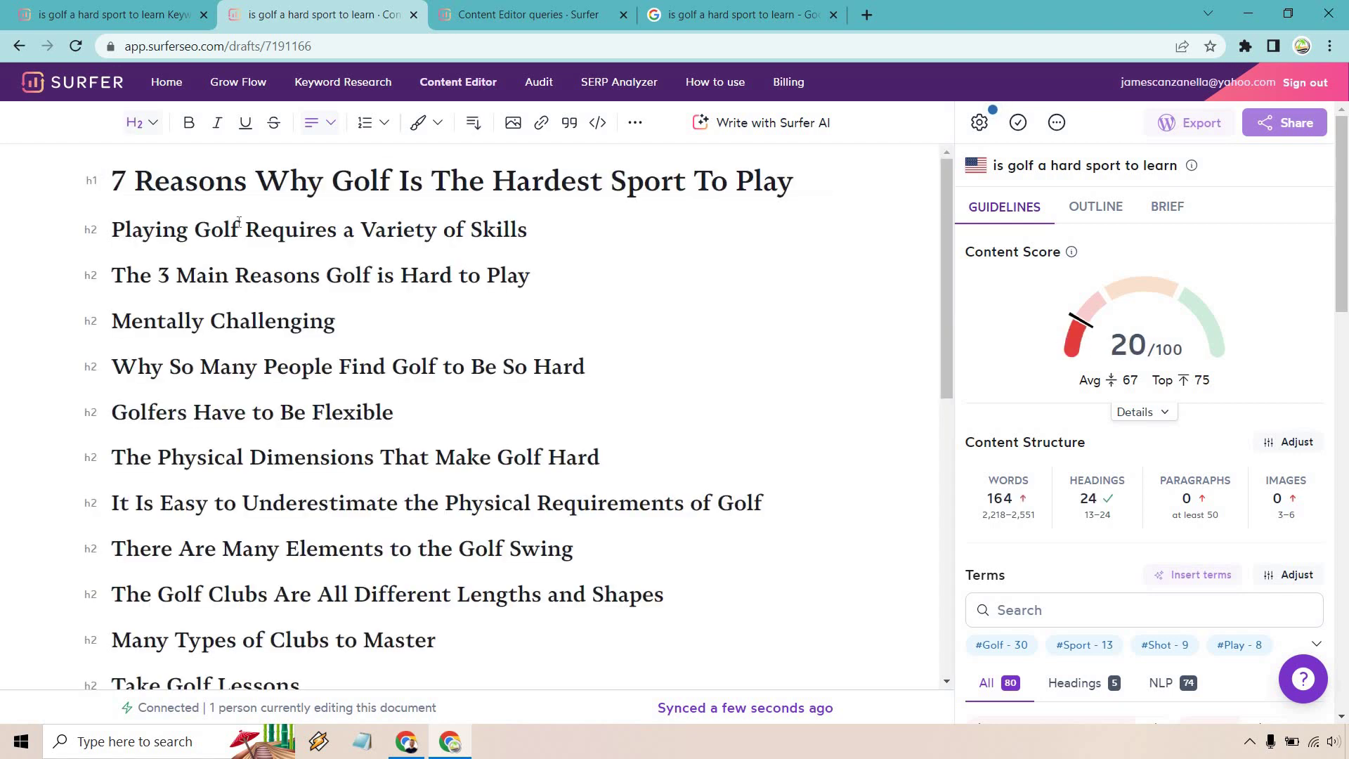
pyautogui.moveTo(1081, 303)
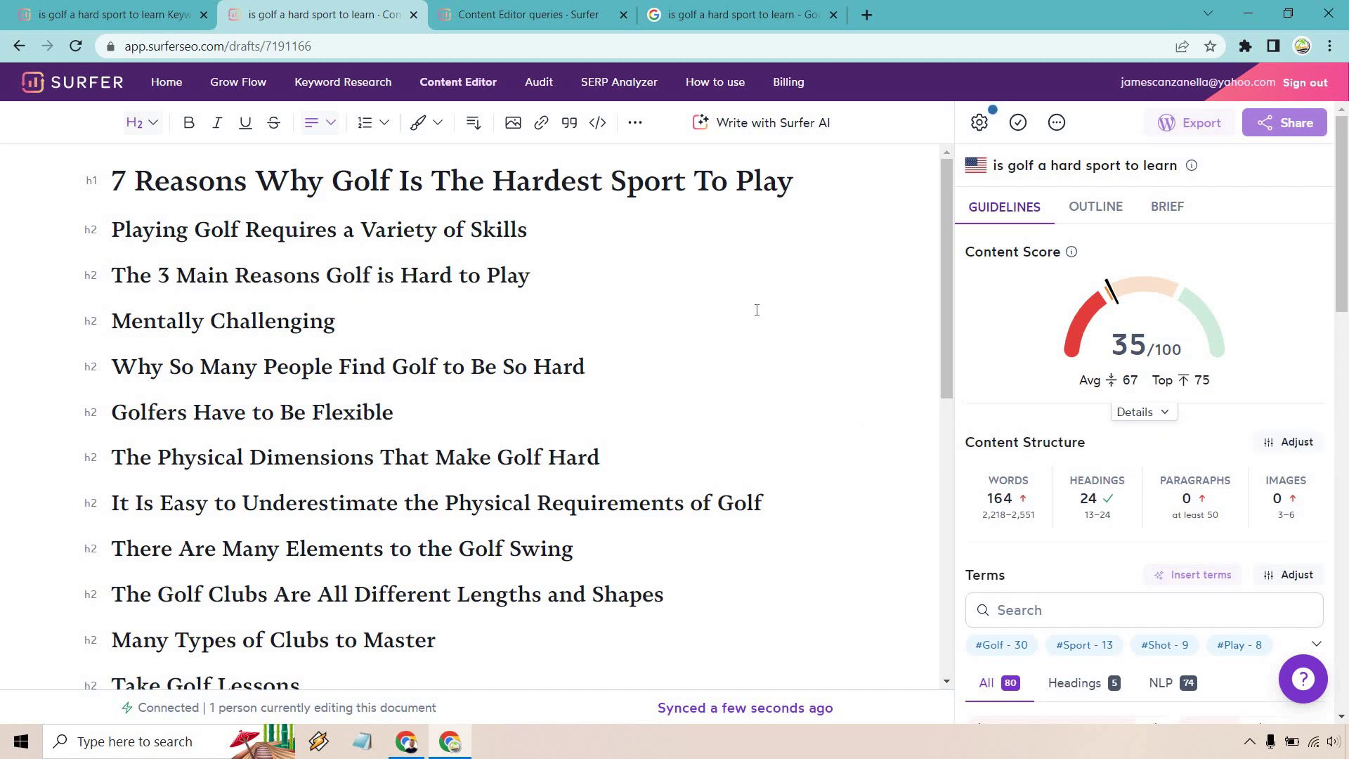
pyautogui.hotkey('ctrl', 'a')
pyautogui.press('BackSpace')
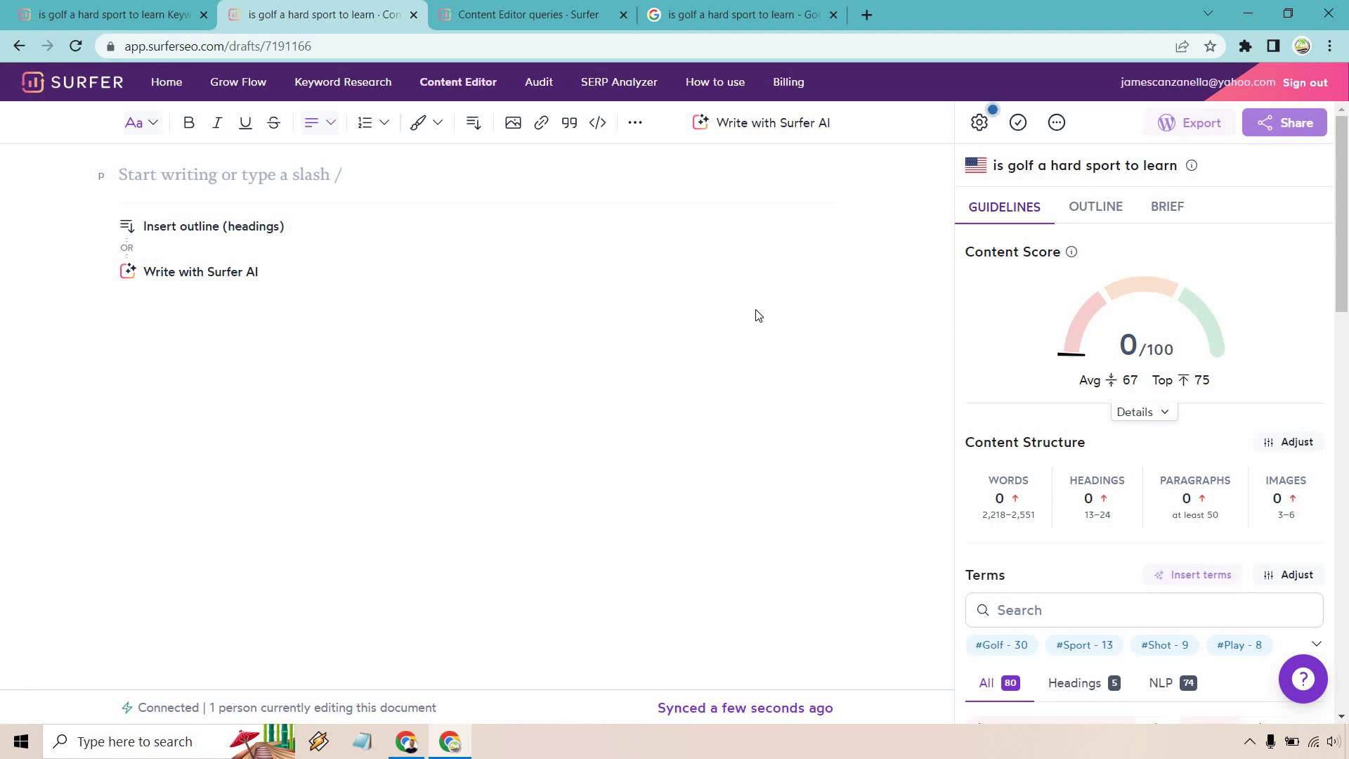
# Open the draft's Organic Competitors settings and scroll through which positions are included
pyautogui.click(980, 128)
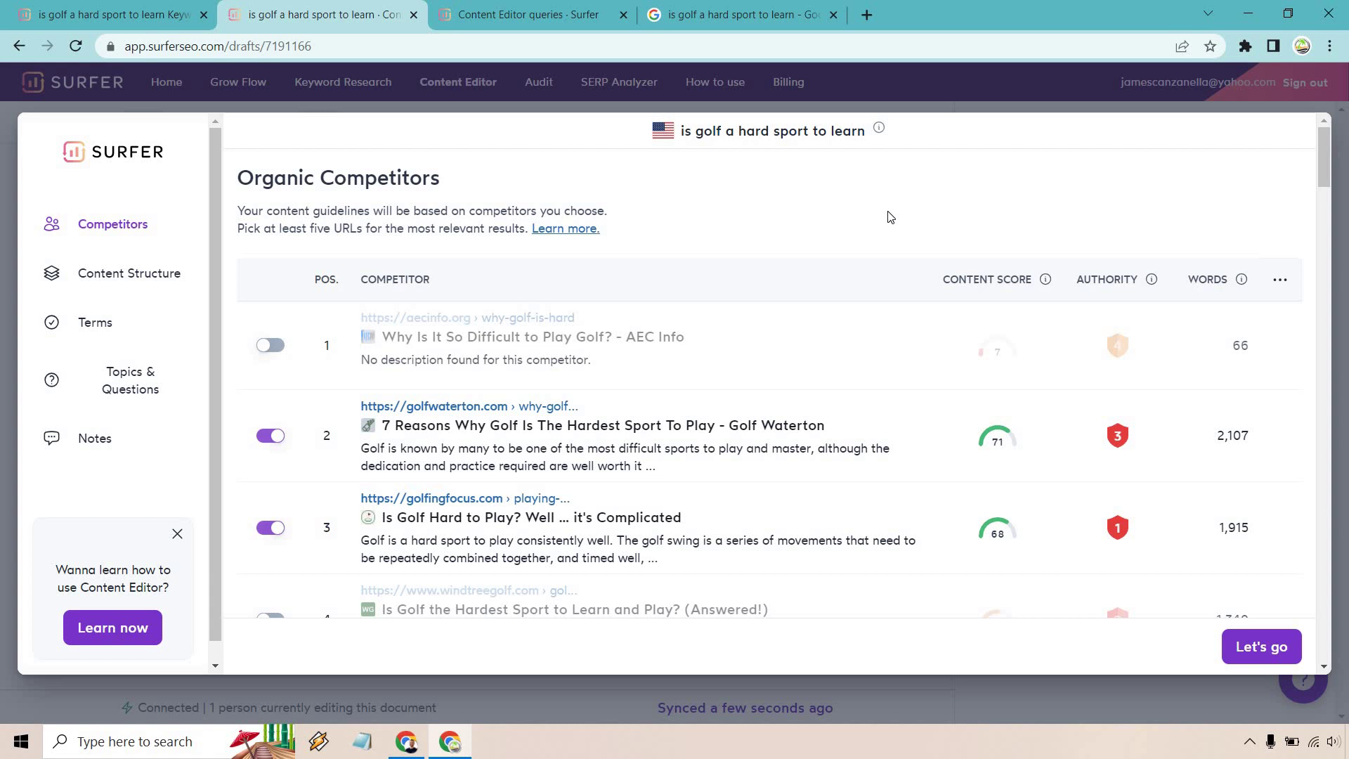
pyautogui.scroll(-5, 924, 352)
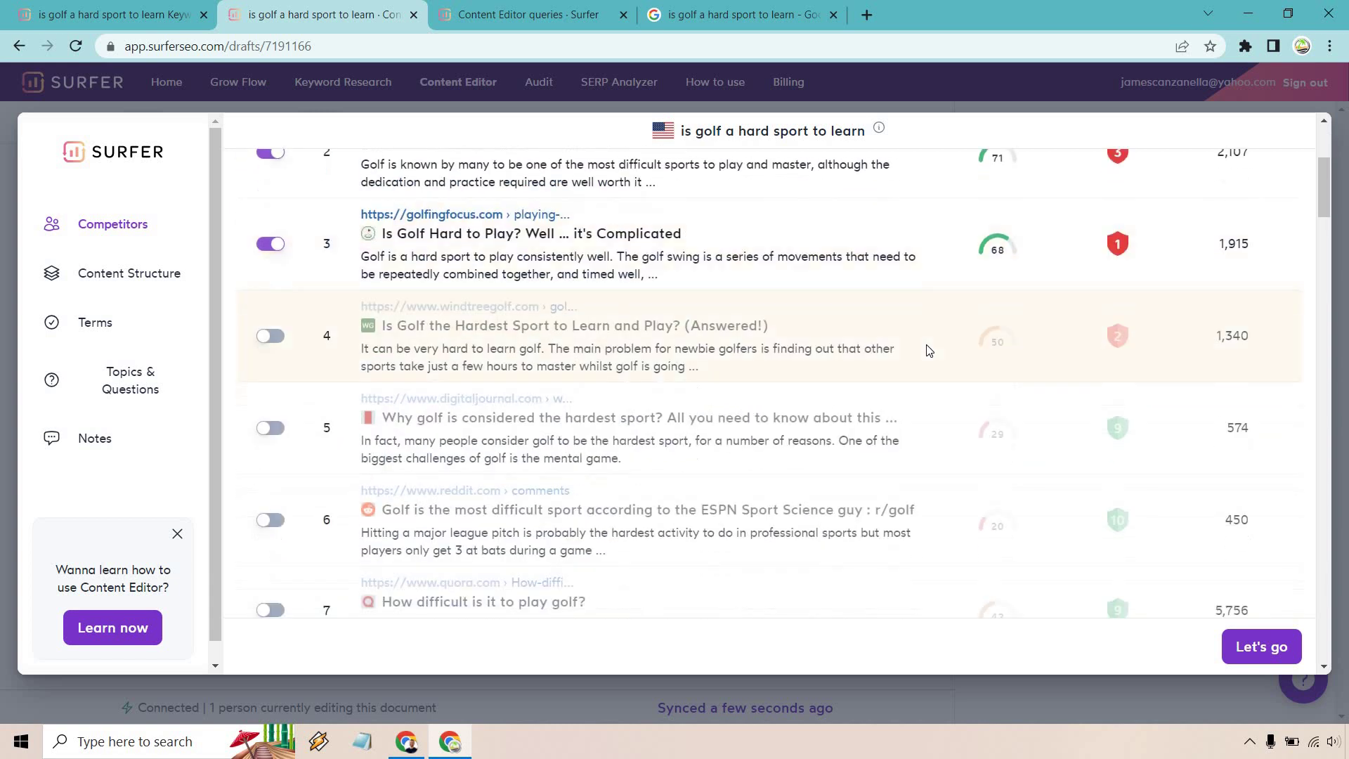
pyautogui.scroll(-5, 928, 350)
pyautogui.scroll(8, 926, 355)
pyautogui.scroll(3, 924, 353)
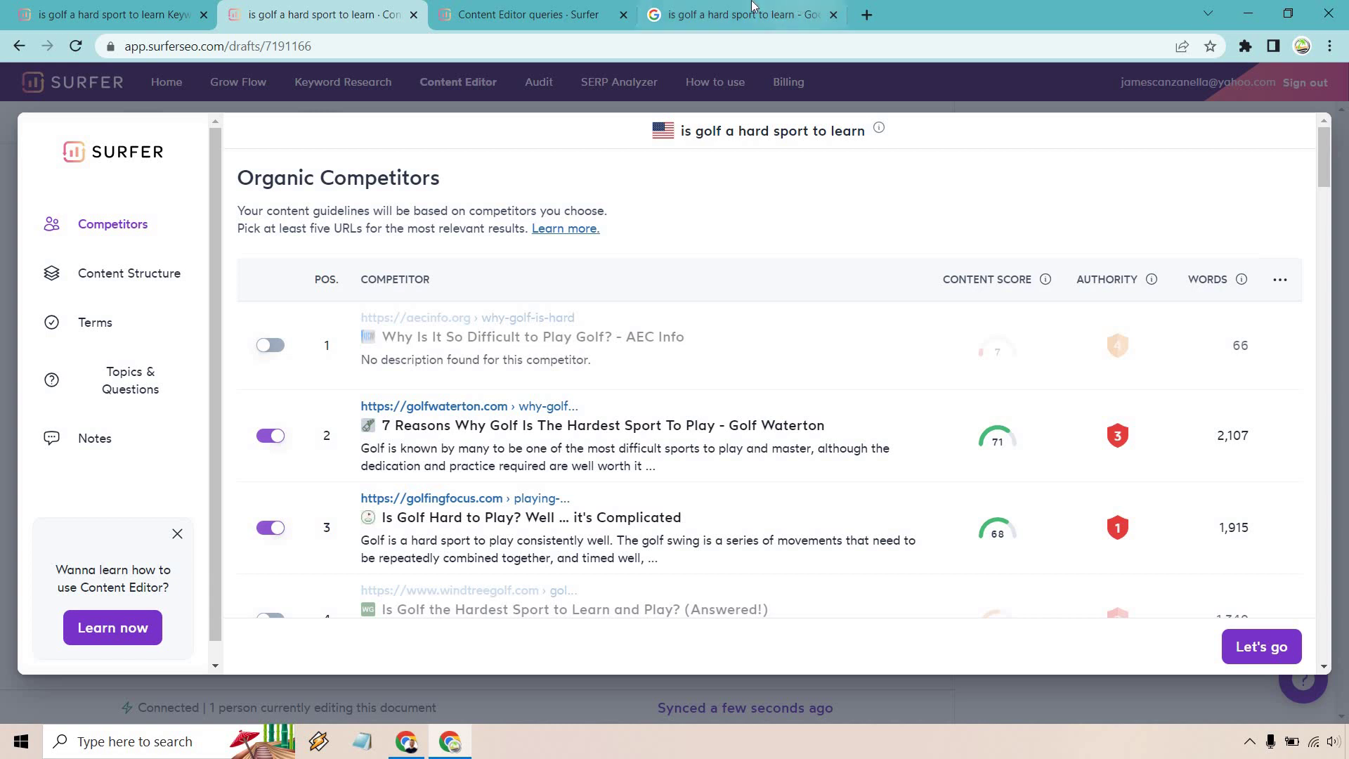
# Review the Google results and Keyword Surfer ideas for 'is golf a hard sport to learn'
pyautogui.moveTo(755, 8); pyautogui.dragTo(588, 9)
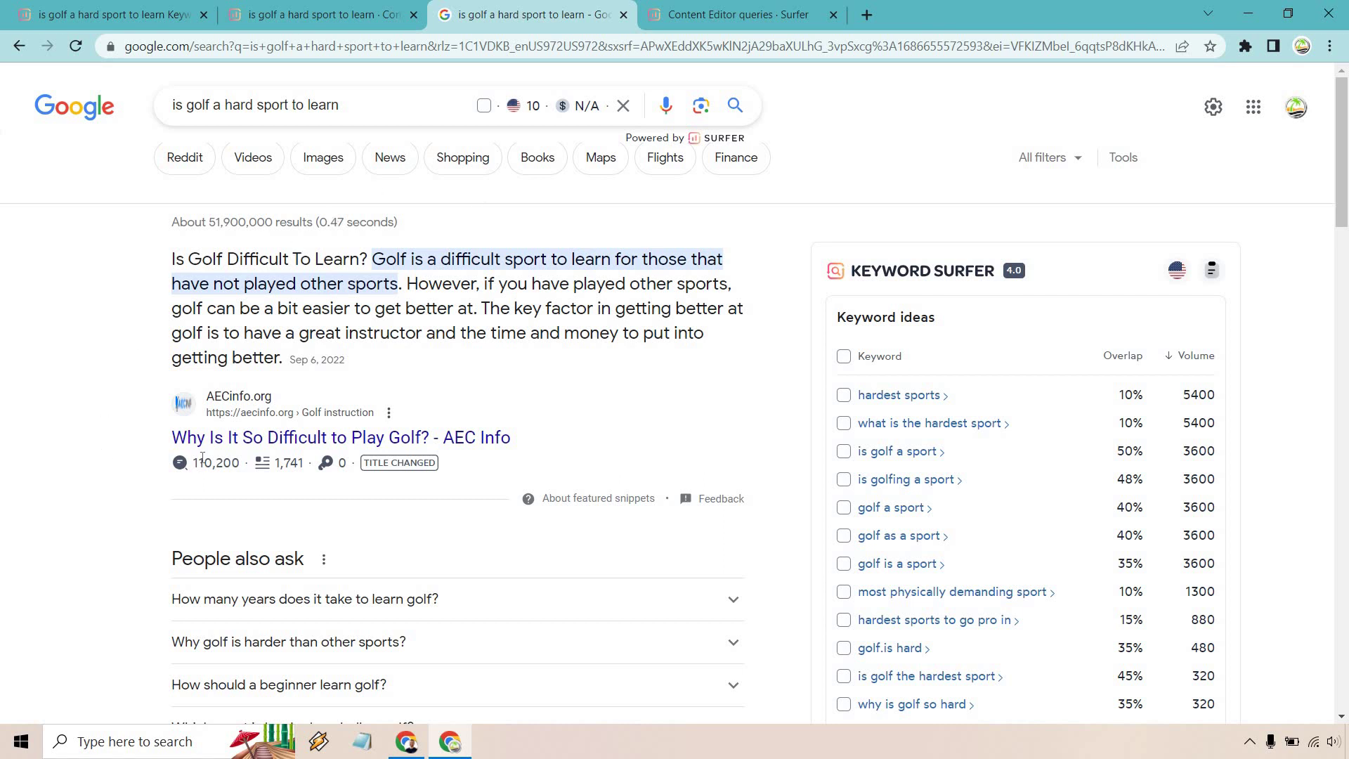
pyautogui.moveTo(202, 459)
pyautogui.scroll(-5, 49, 340)
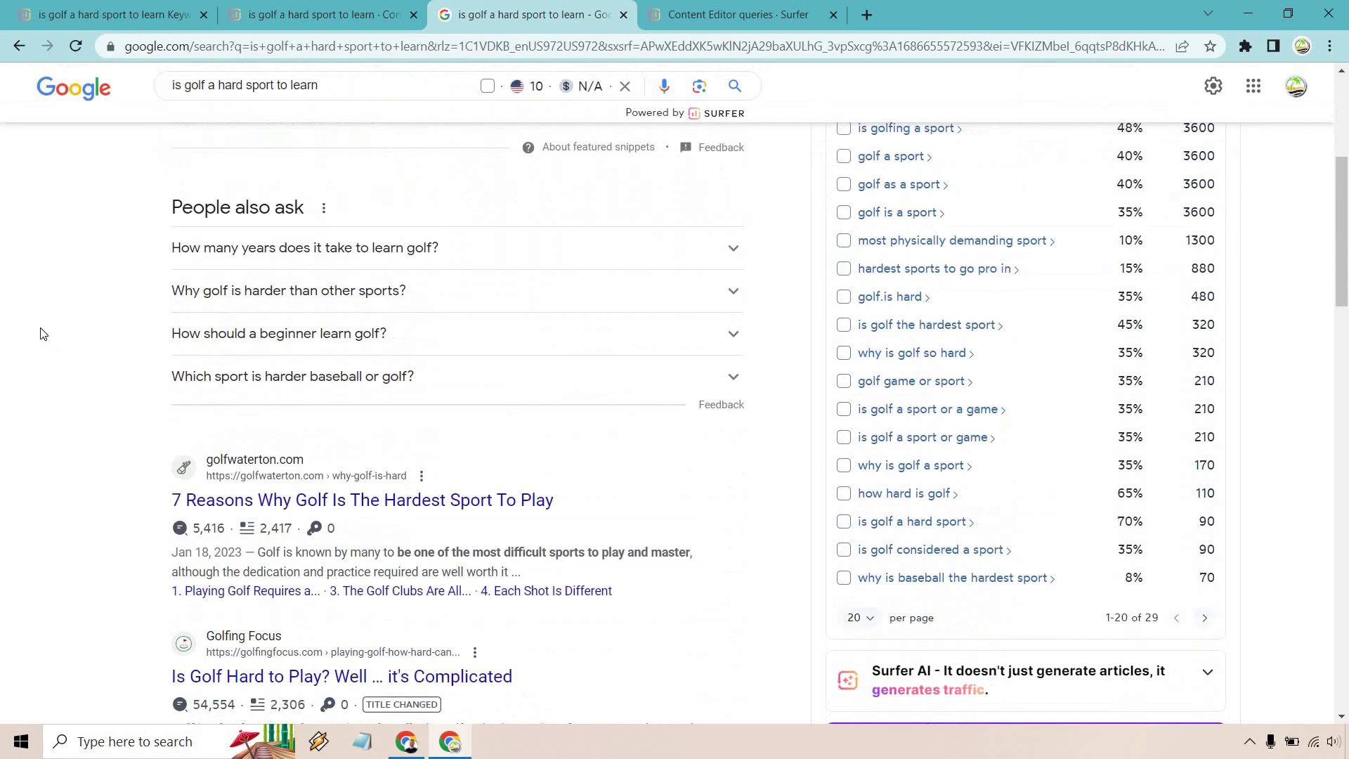
pyautogui.scroll(-1, 41, 334)
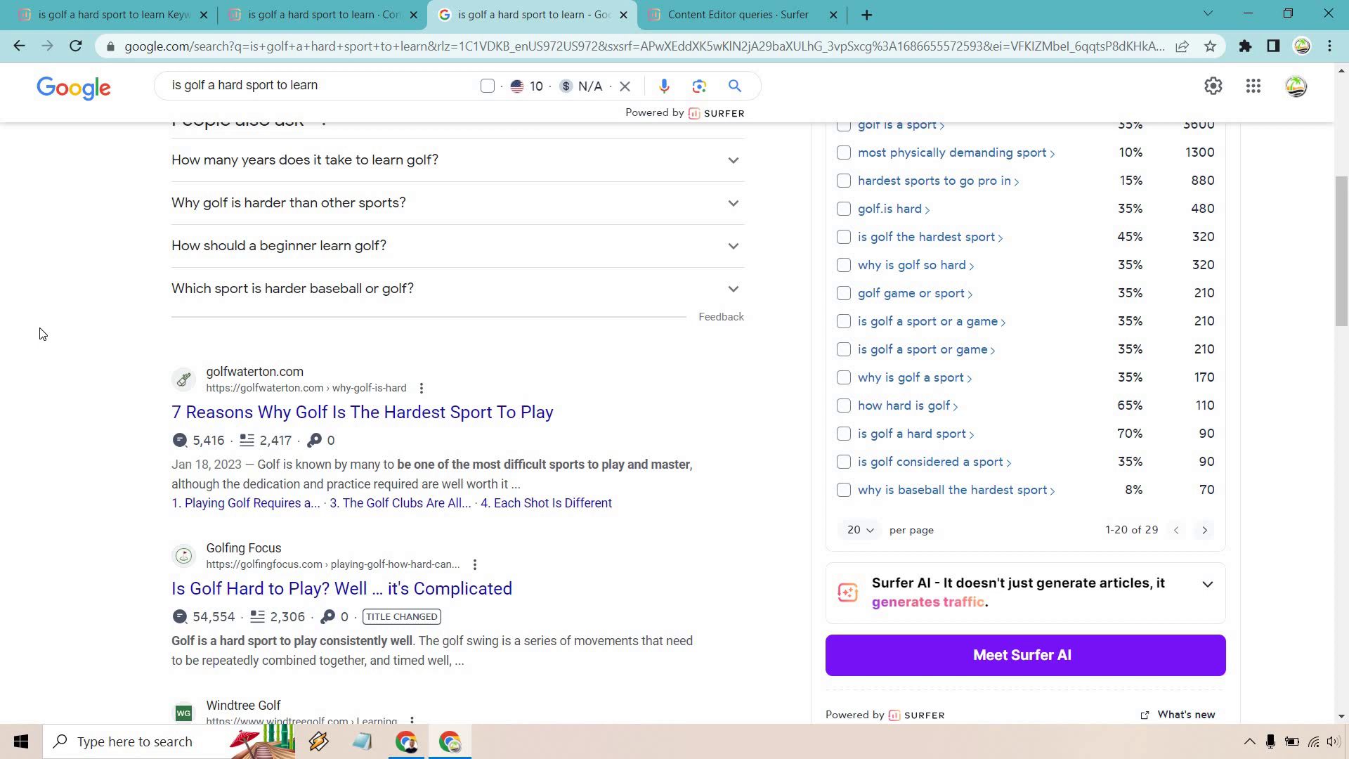
pyautogui.scroll(-10, 40, 333)
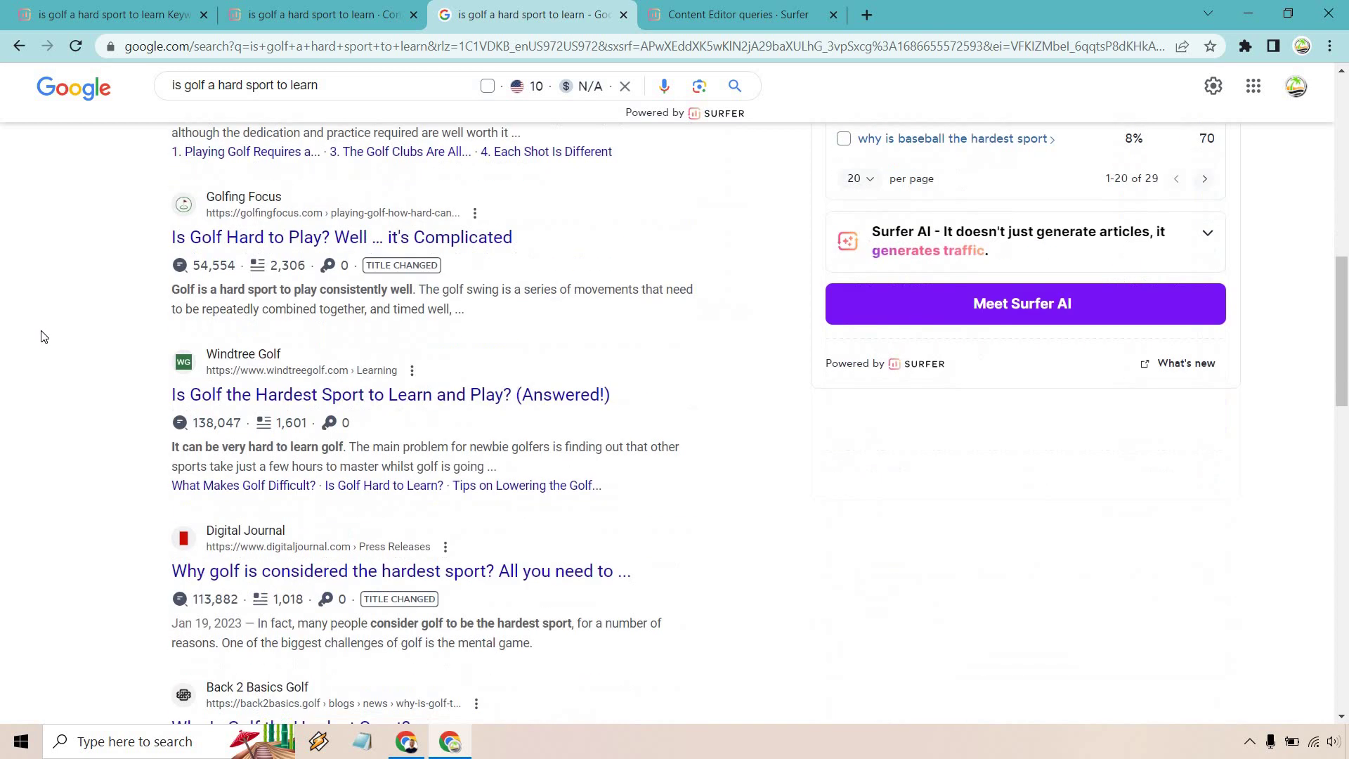
pyautogui.scroll(-3, 40, 336)
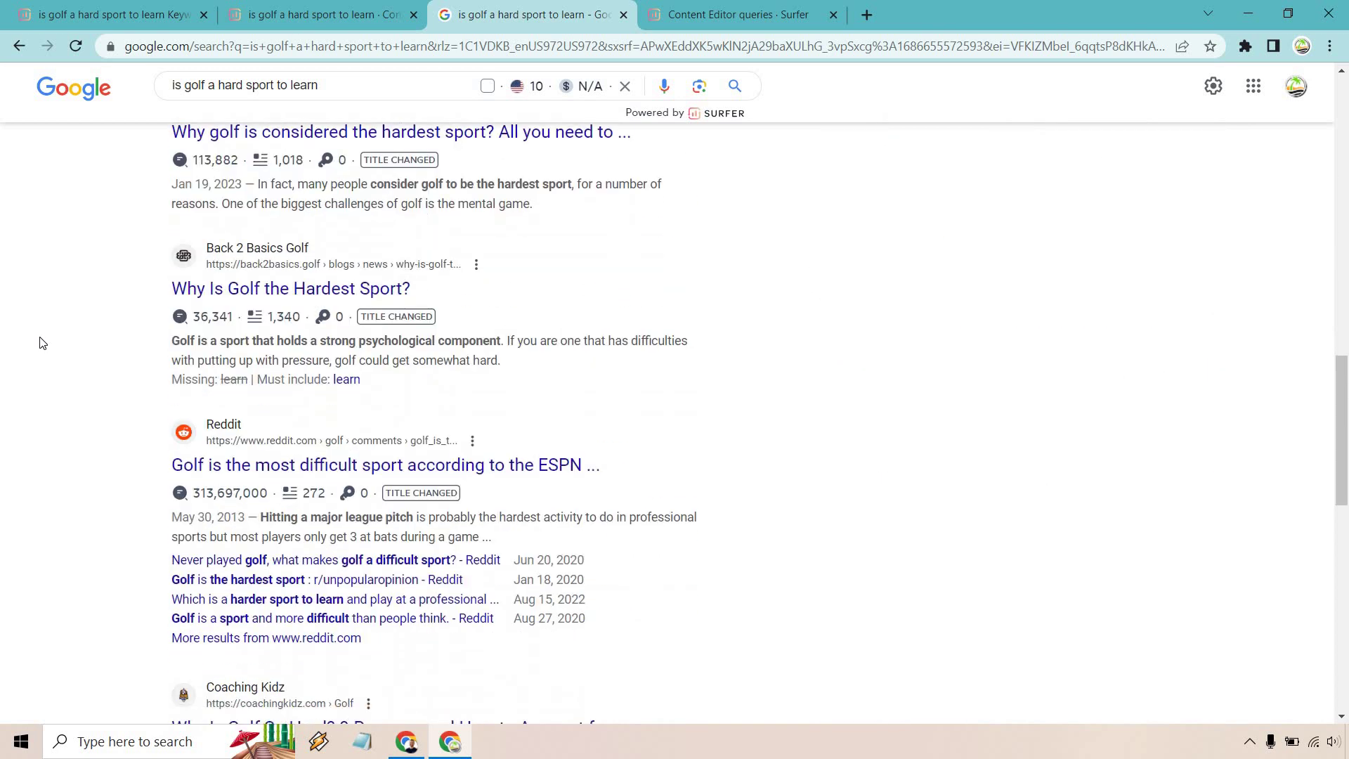
pyautogui.scroll(-3, 70, 374)
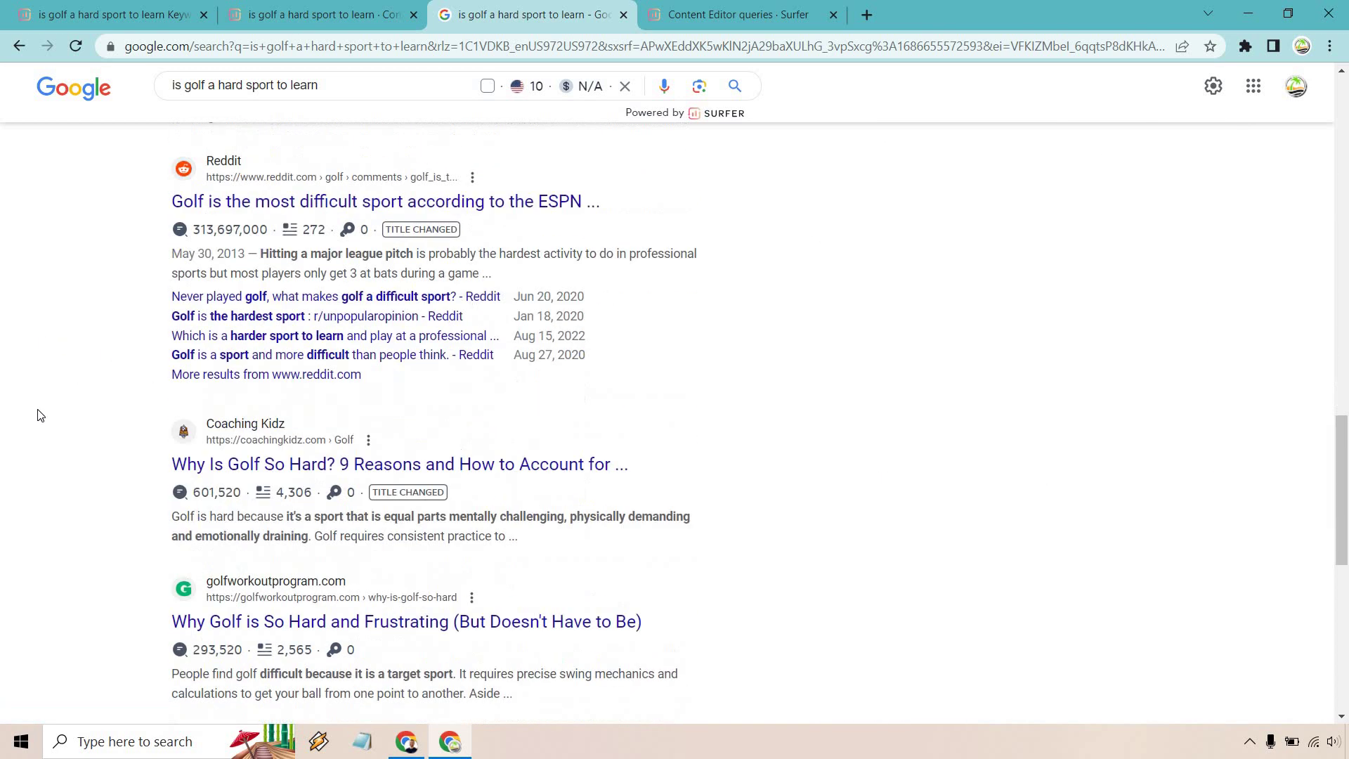
pyautogui.scroll(-3, 55, 428)
pyautogui.scroll(15, 54, 432)
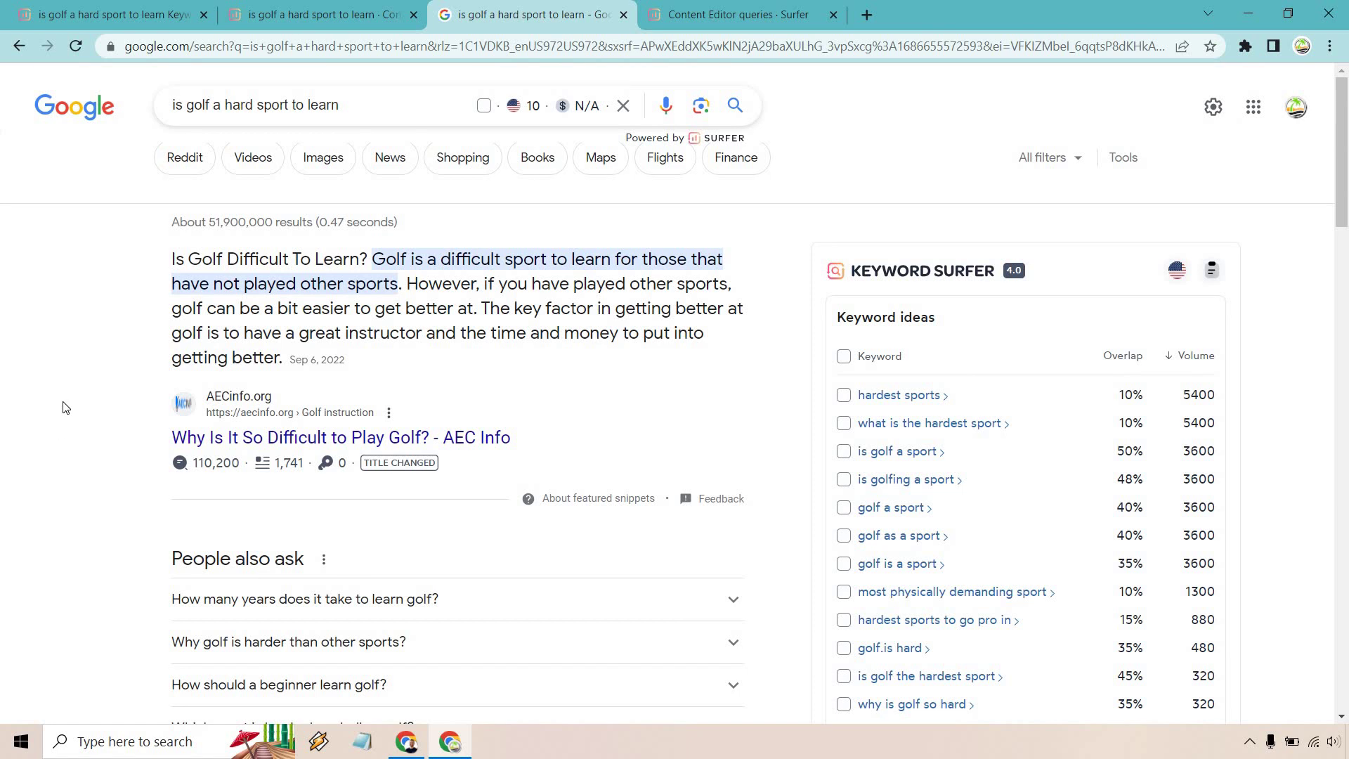
# Compare the Surfer competitors against Google results and exclude golfworkoutprogram.com at position 9
pyautogui.click(295, 15)
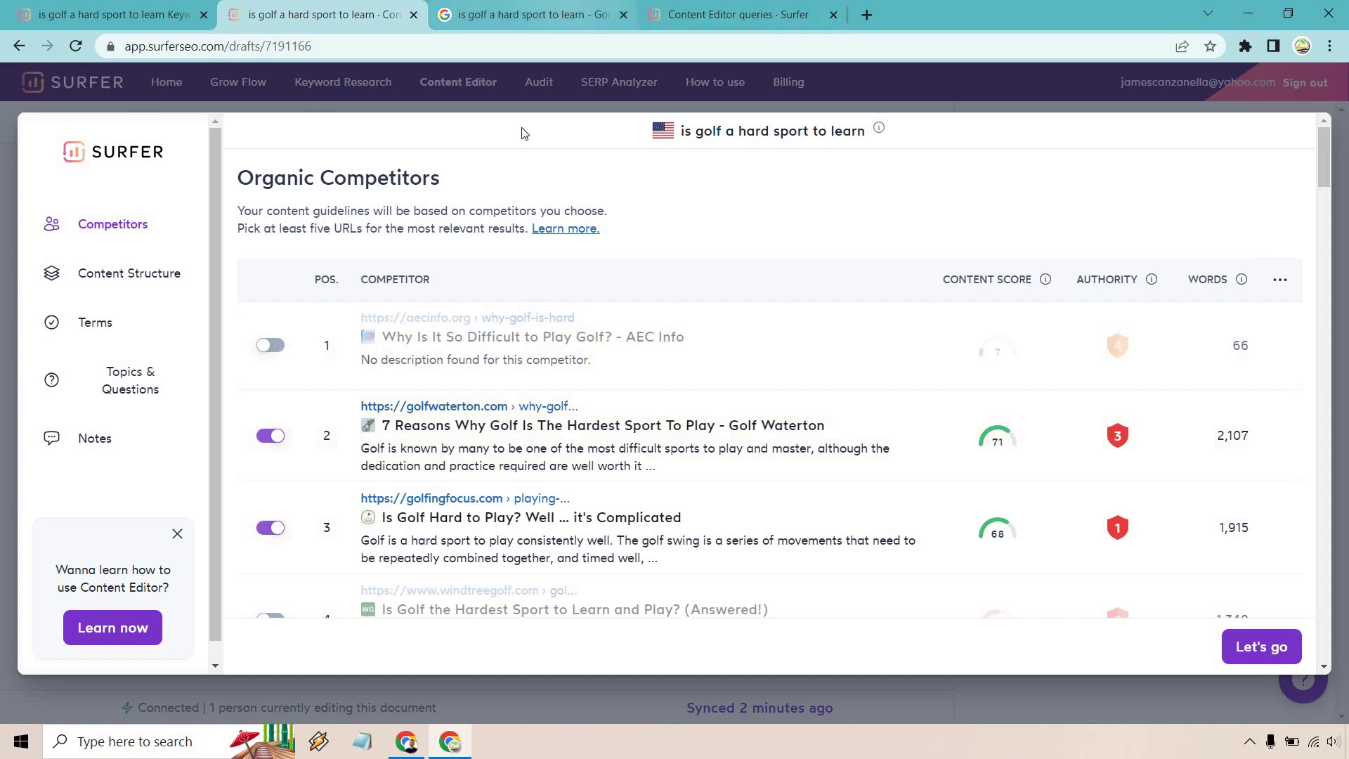
pyautogui.hotkey('ctrl', 'Tab')
pyautogui.scroll(-6, 424, 238)
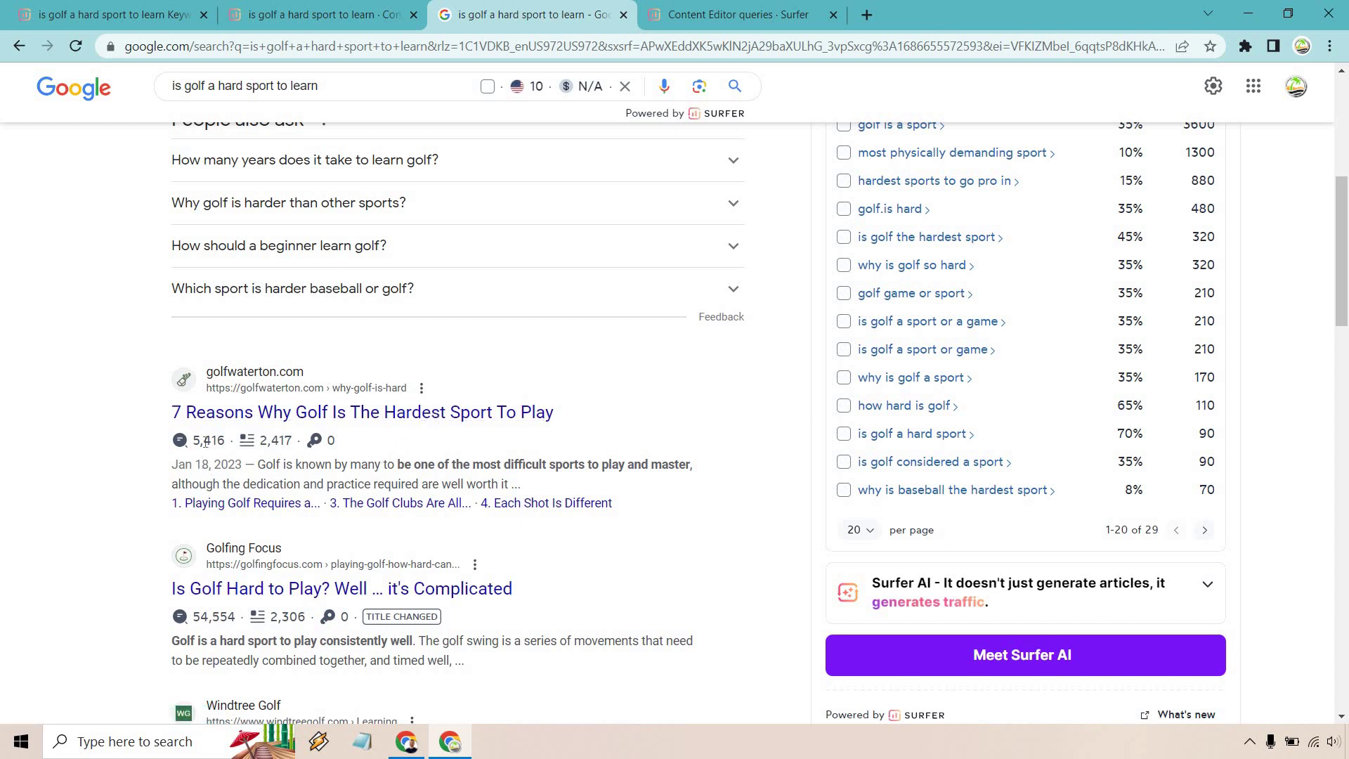
pyautogui.click(300, 8)
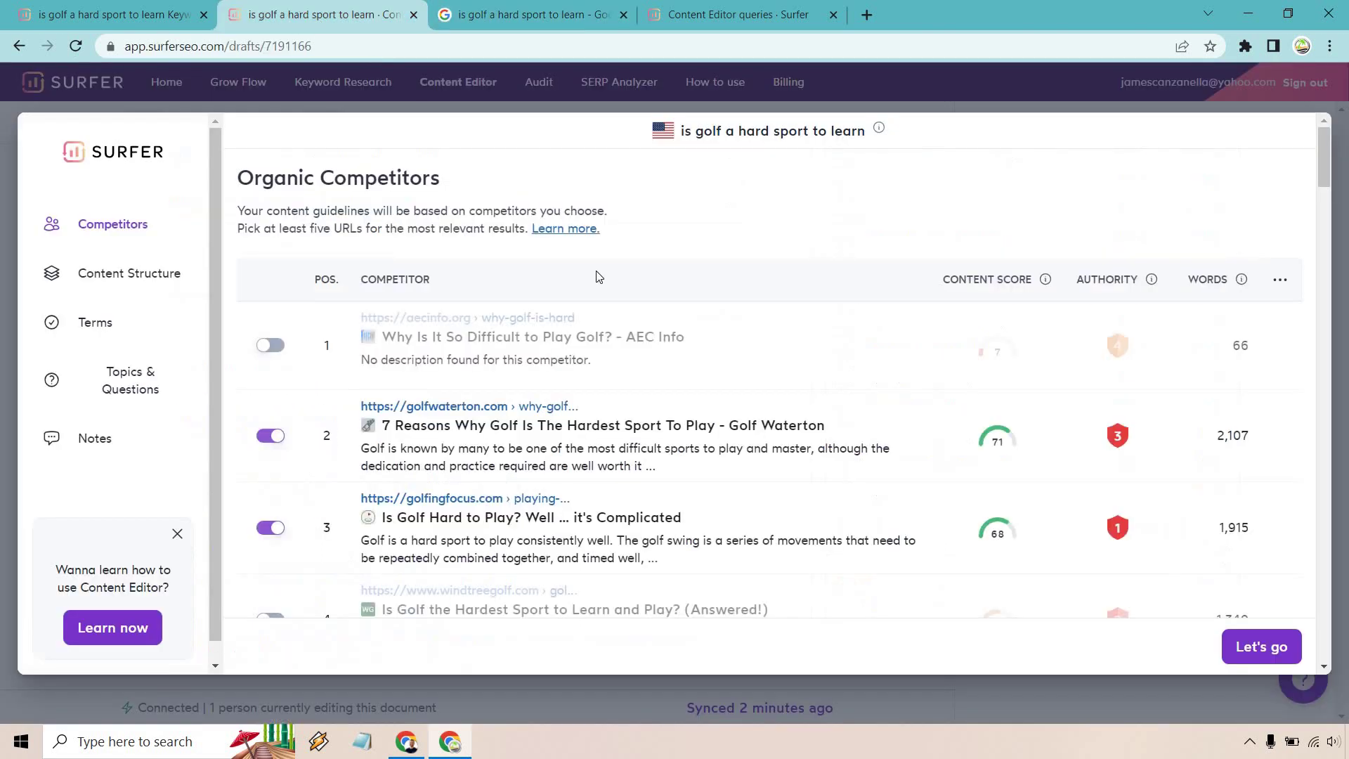
pyautogui.click(472, 7)
pyautogui.scroll(-2, 593, 301)
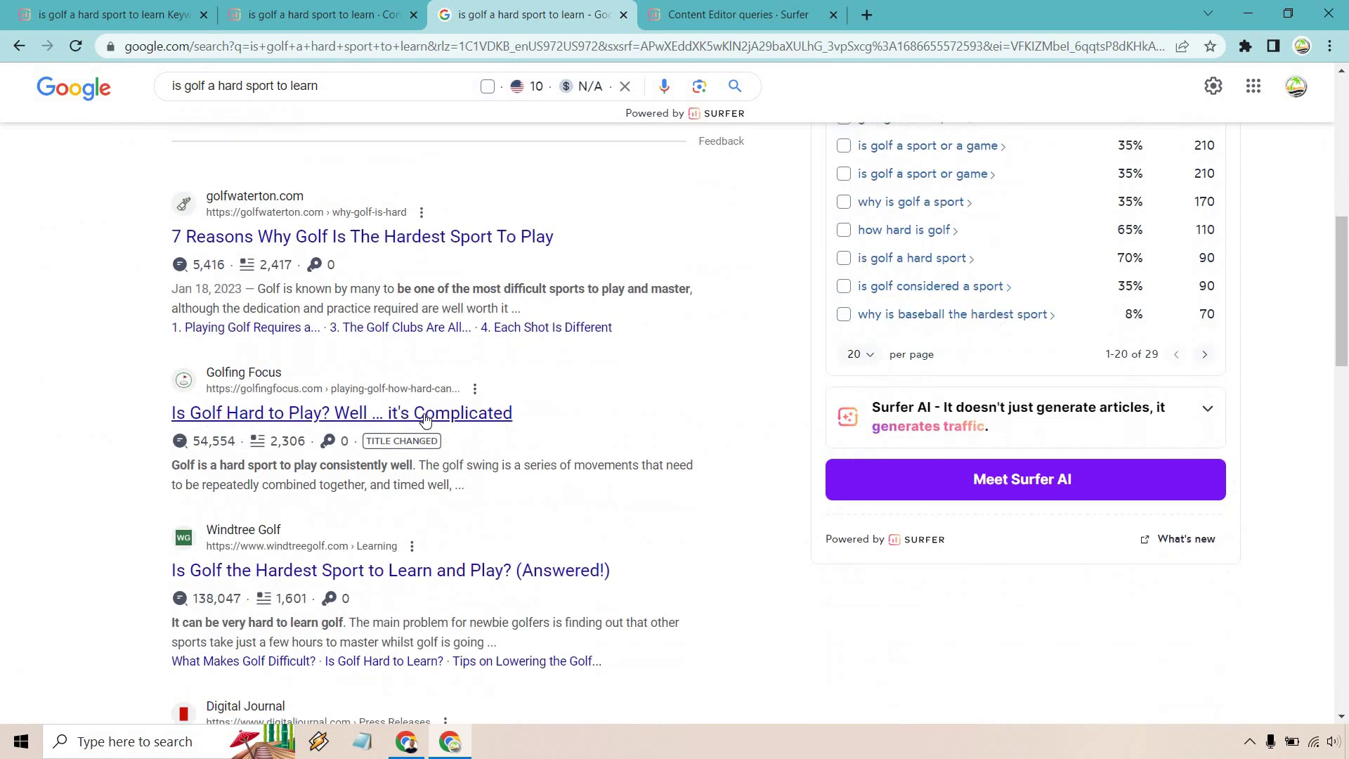
pyautogui.click(320, 14)
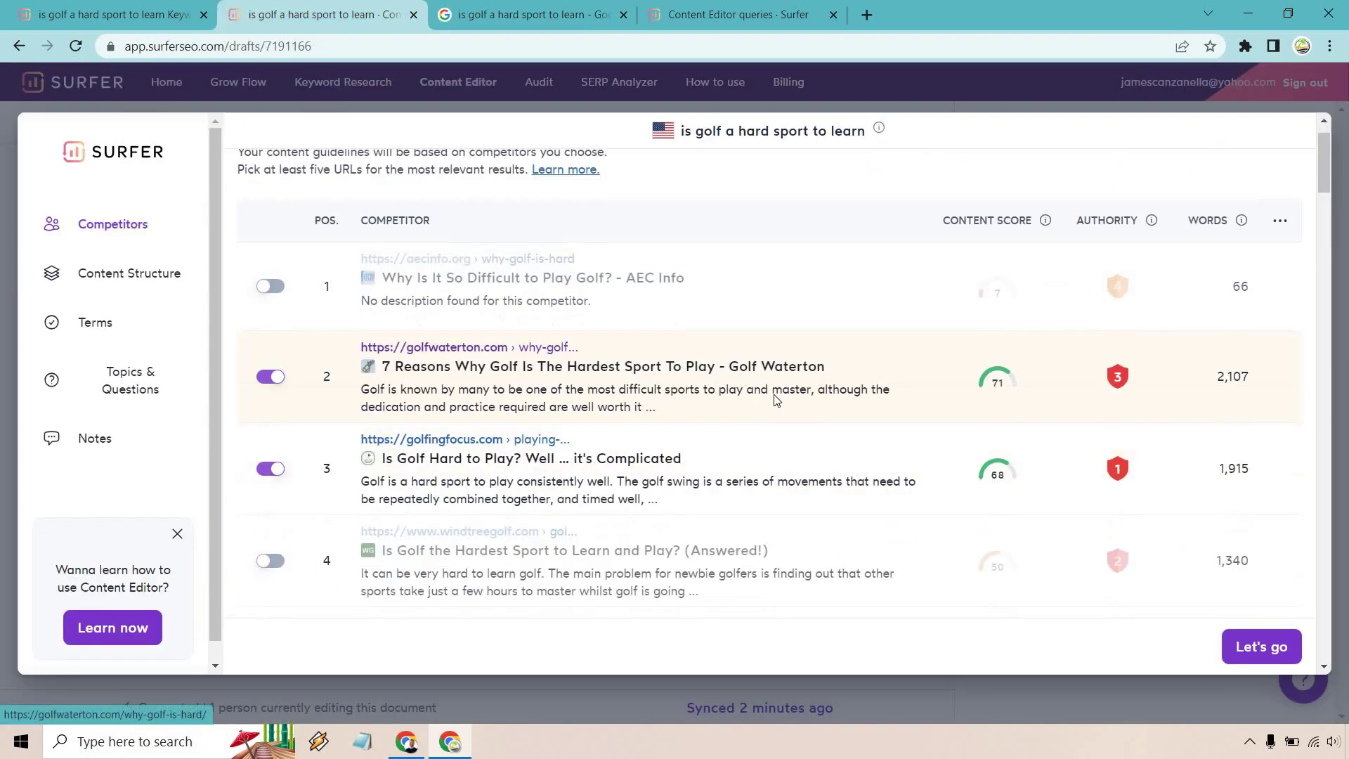
pyautogui.scroll(-3, 776, 399)
pyautogui.click(527, 14)
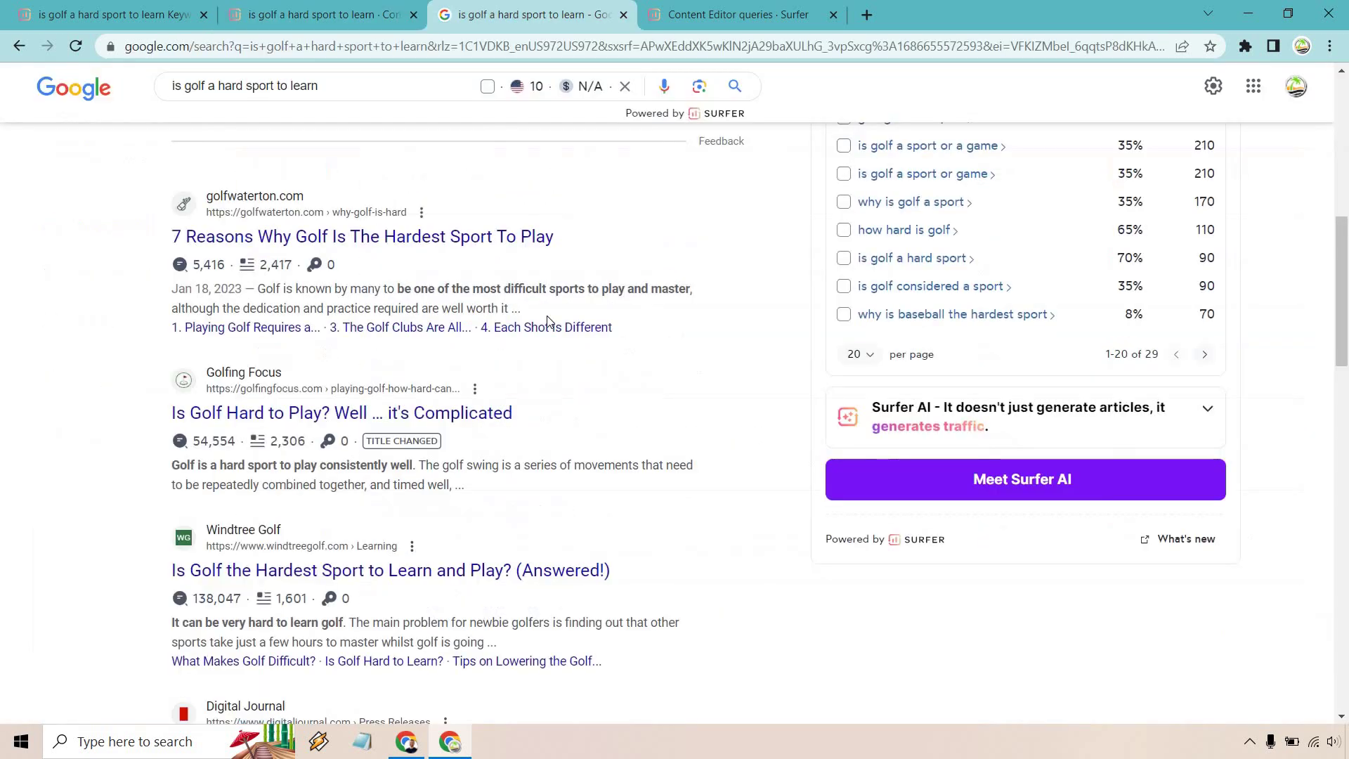
pyautogui.scroll(-2, 578, 412)
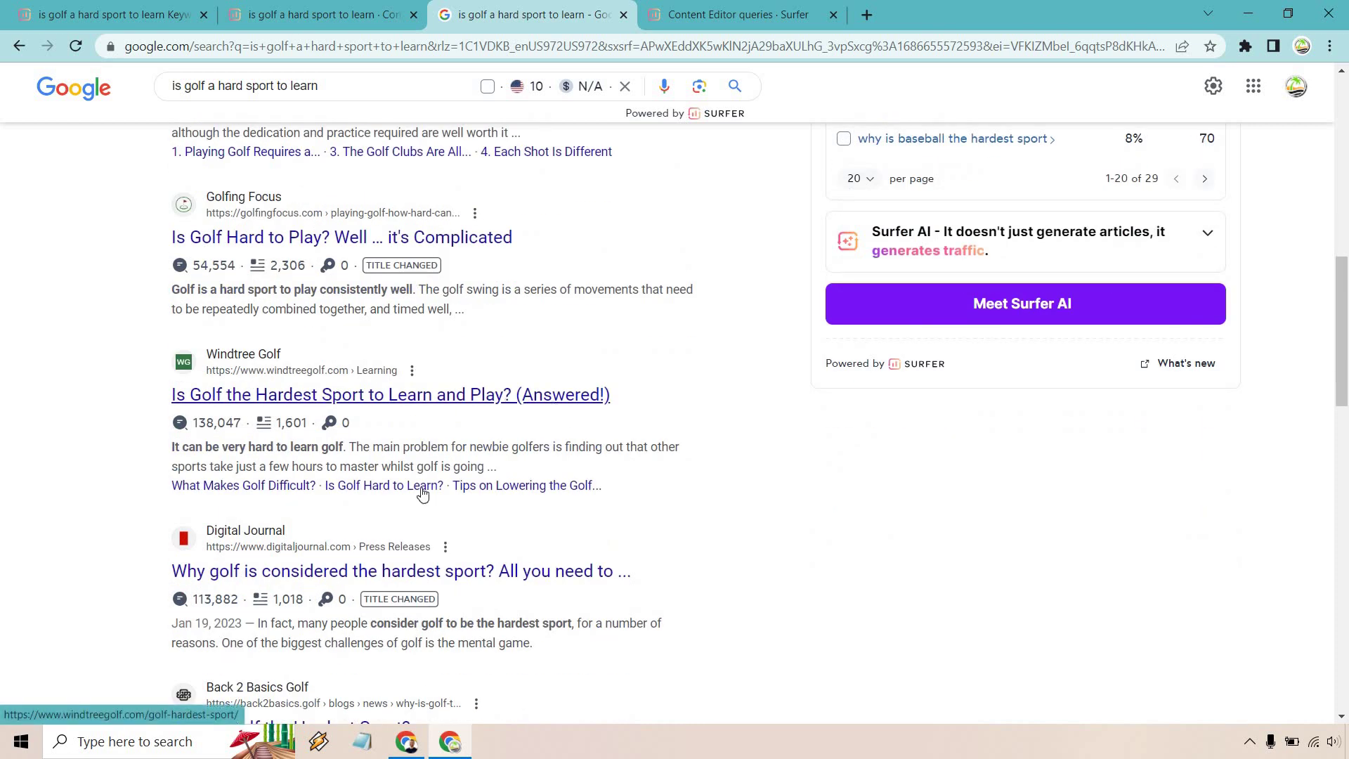
pyautogui.scroll(-2, 457, 414)
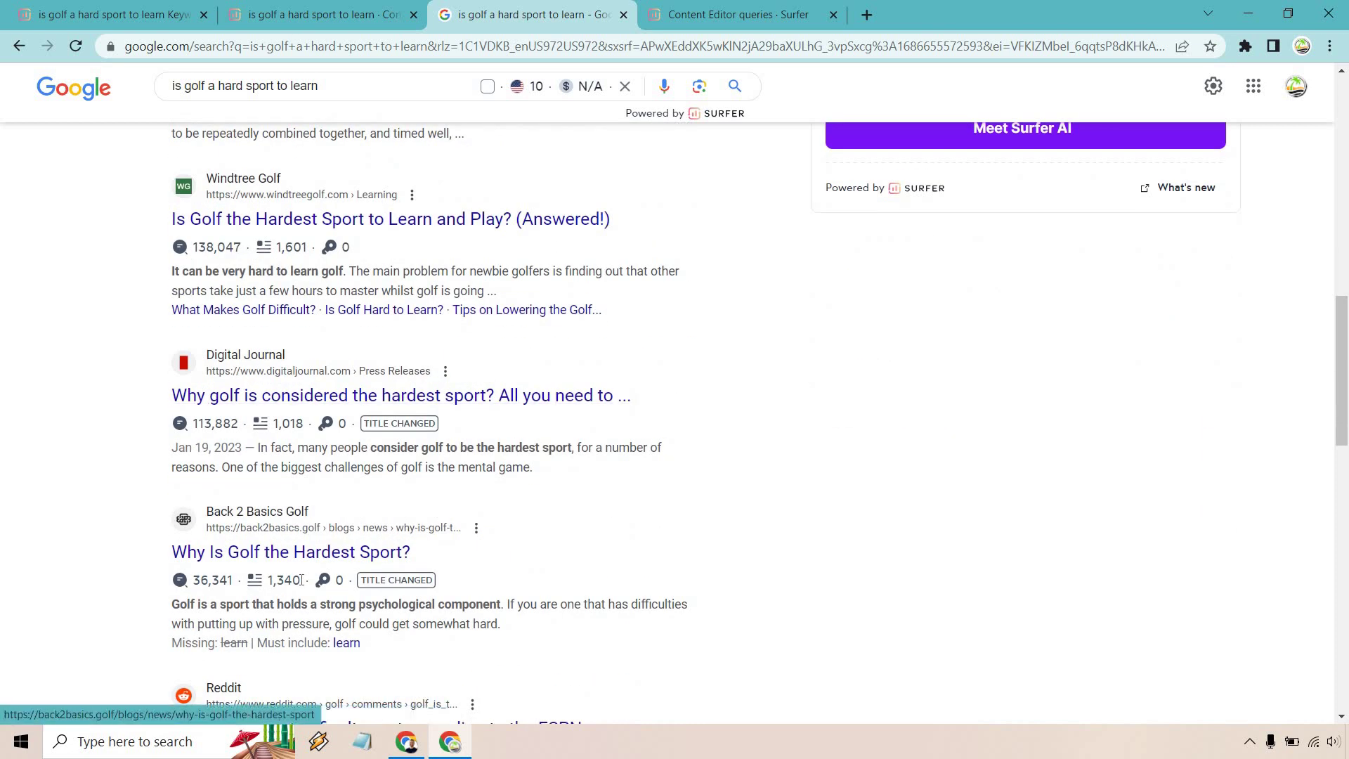
pyautogui.click(309, 14)
pyautogui.scroll(-2, 668, 392)
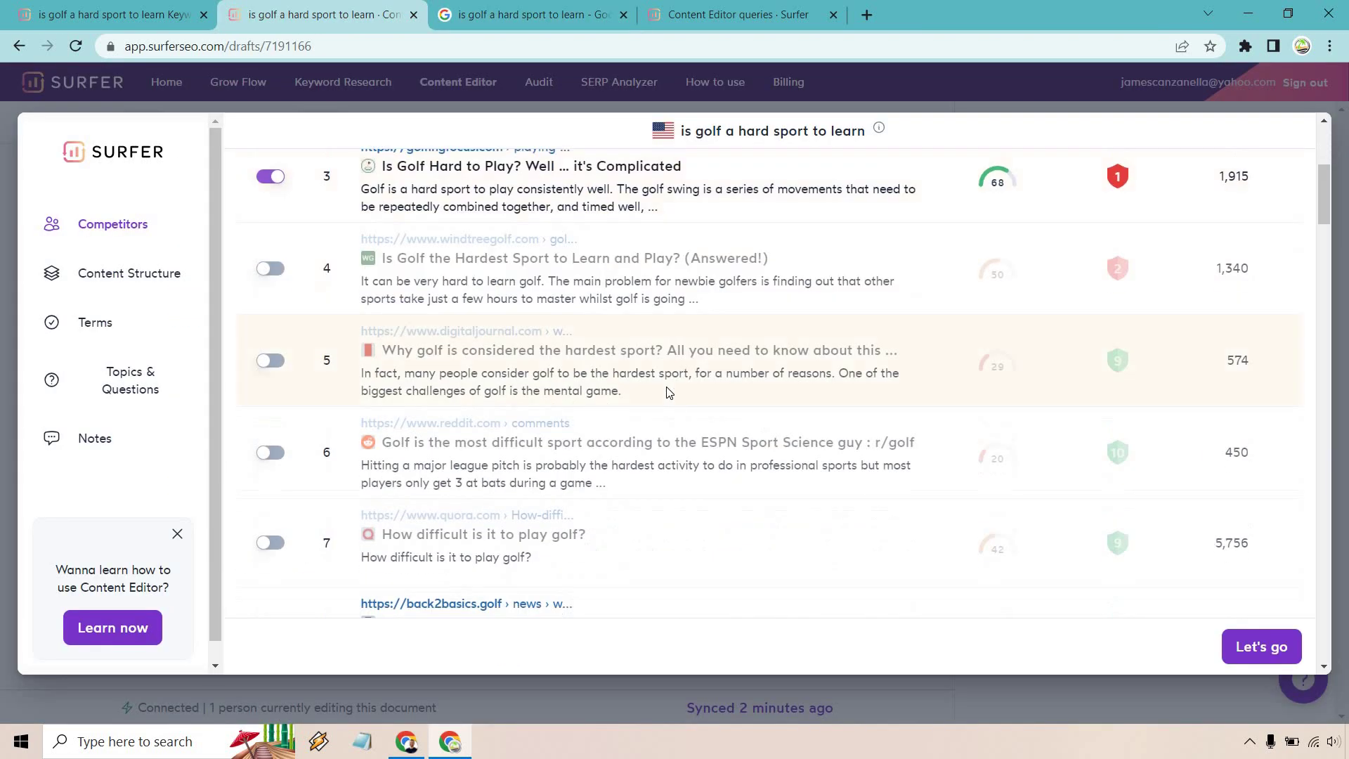
pyautogui.scroll(-2, 542, 341)
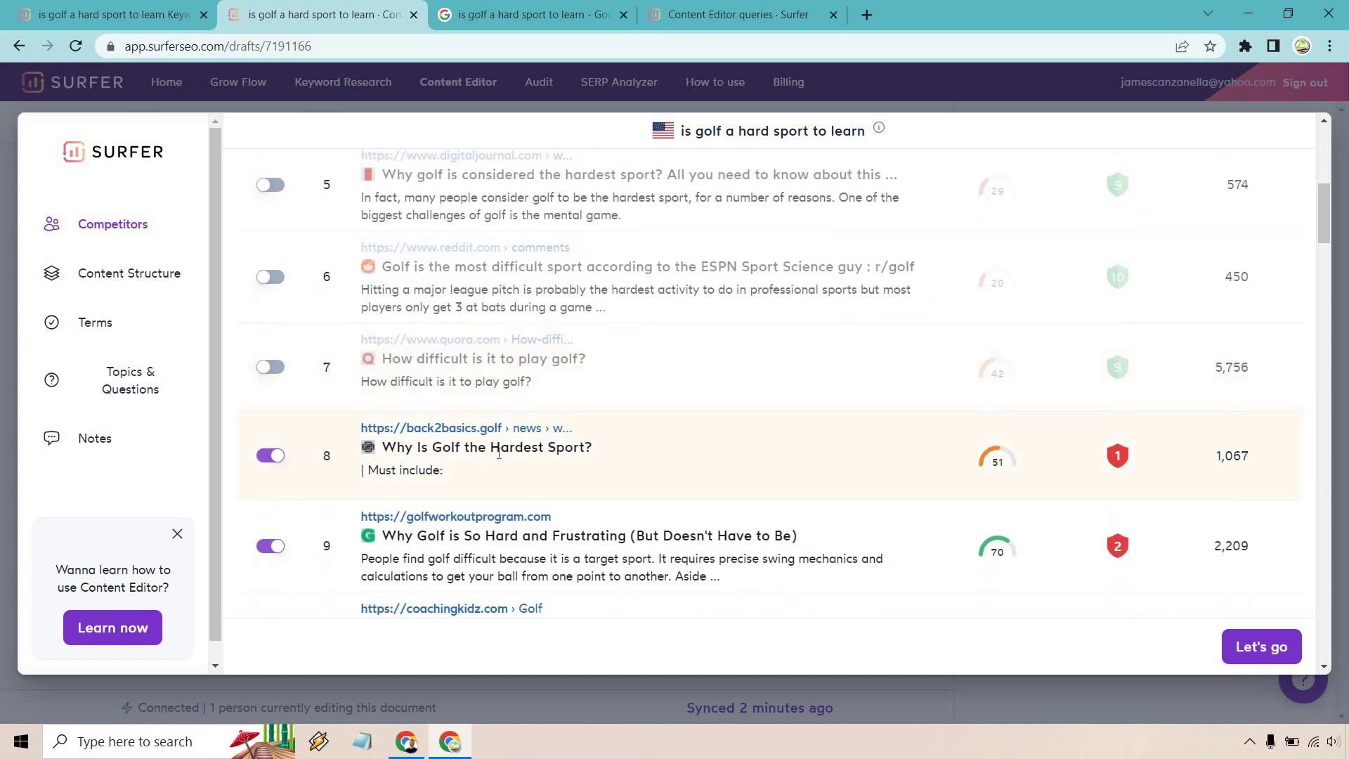
pyautogui.click(496, 12)
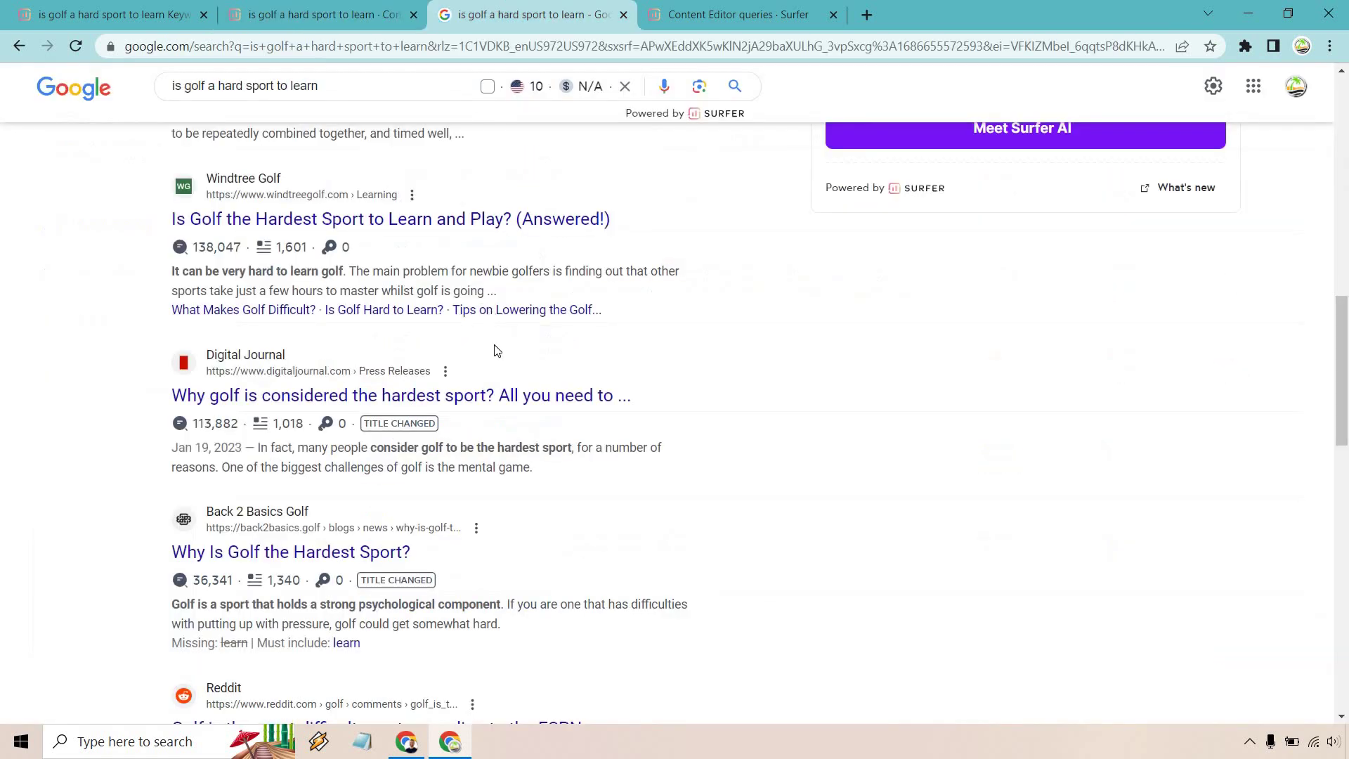
pyautogui.scroll(-5, 496, 350)
pyautogui.scroll(-2, 496, 350)
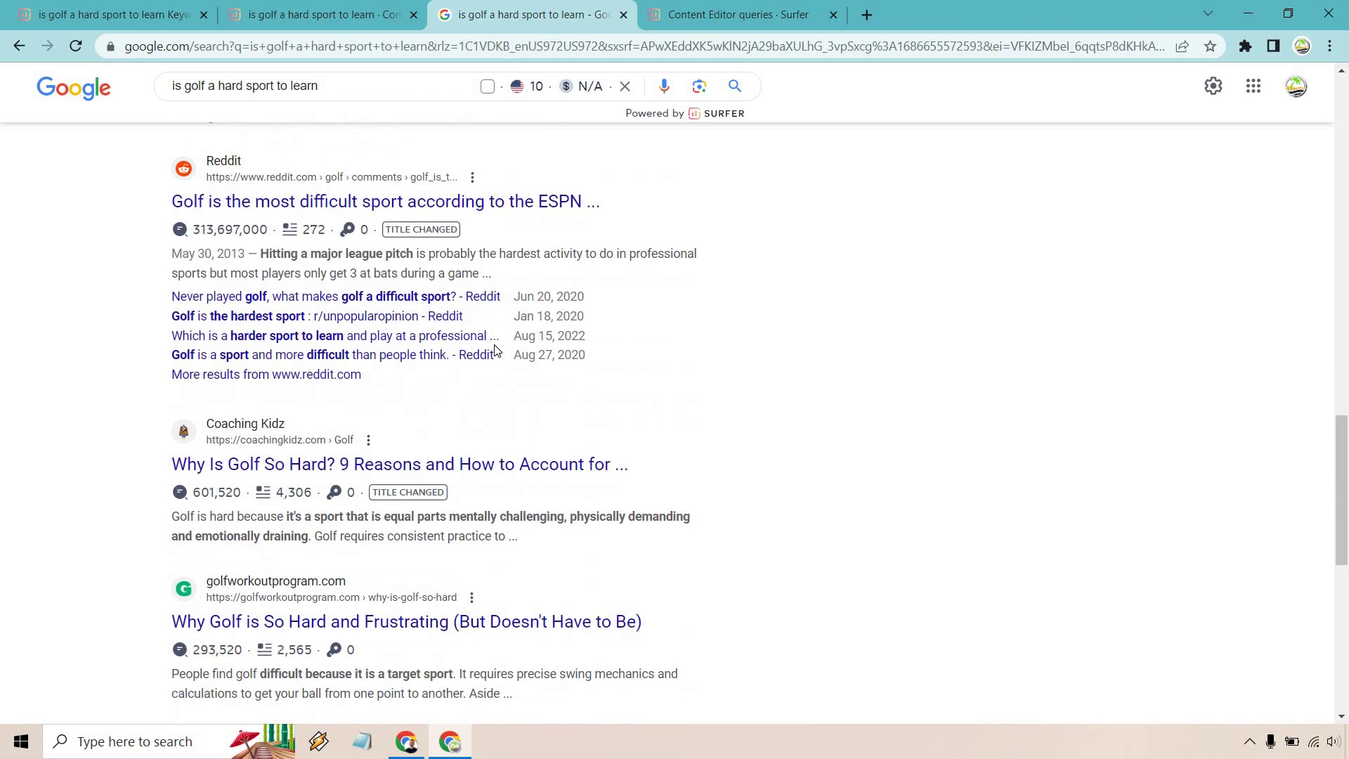
pyautogui.scroll(-1, 496, 350)
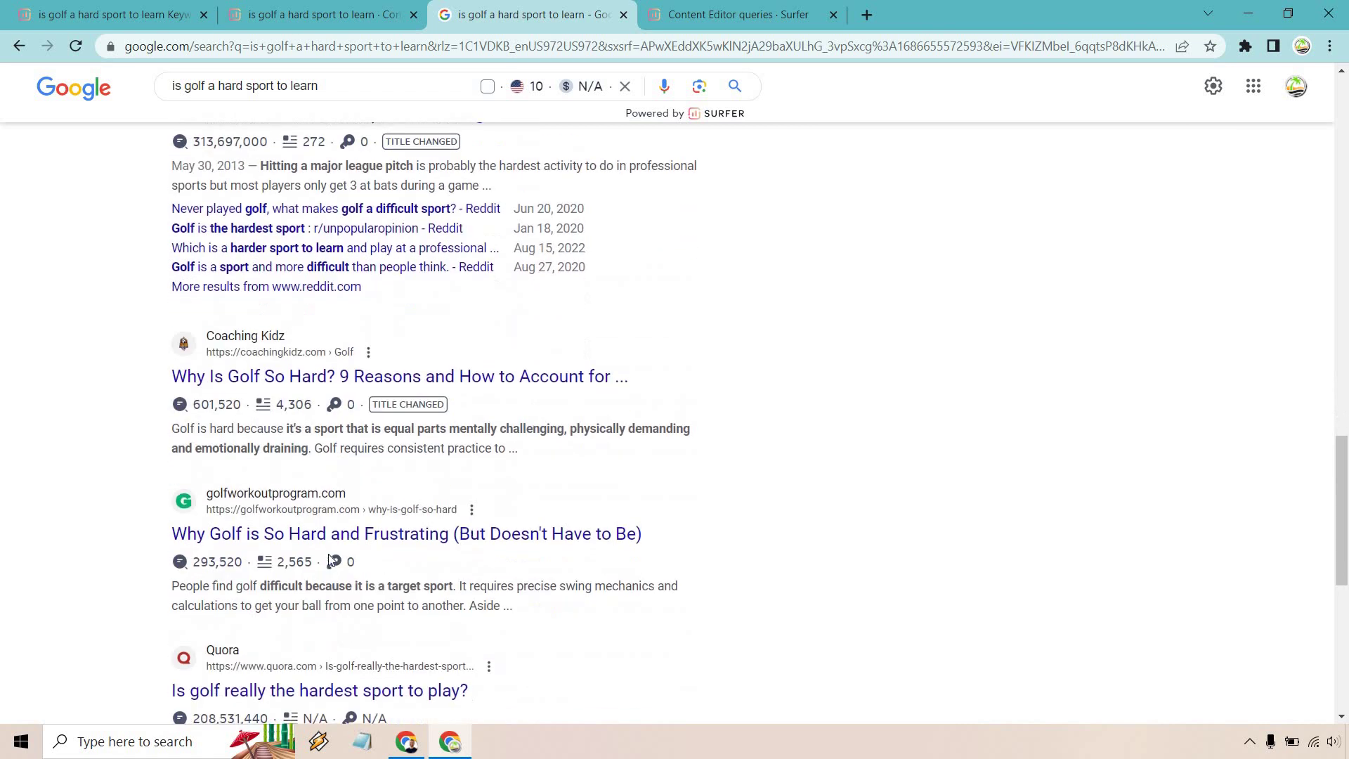
pyautogui.click(306, 10)
pyautogui.scroll(-1, 274, 472)
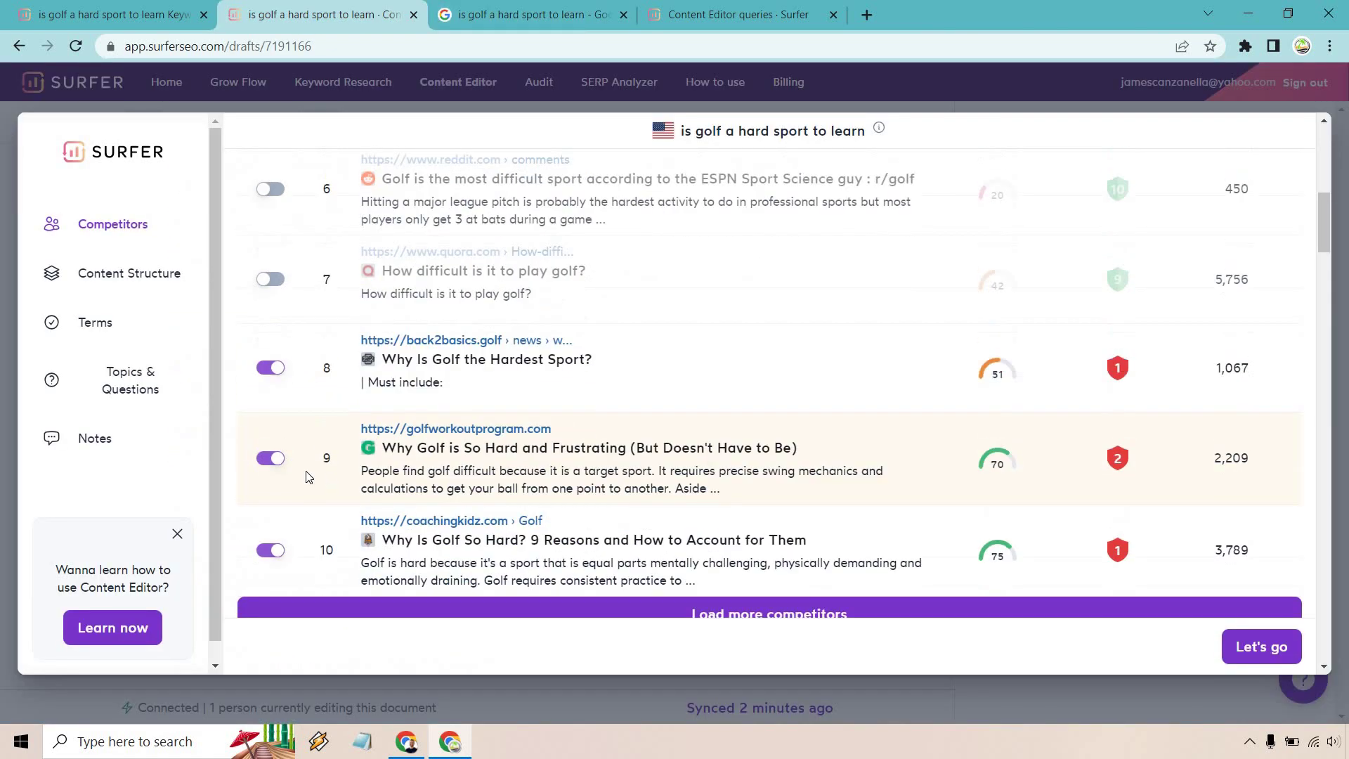
pyautogui.click(272, 460)
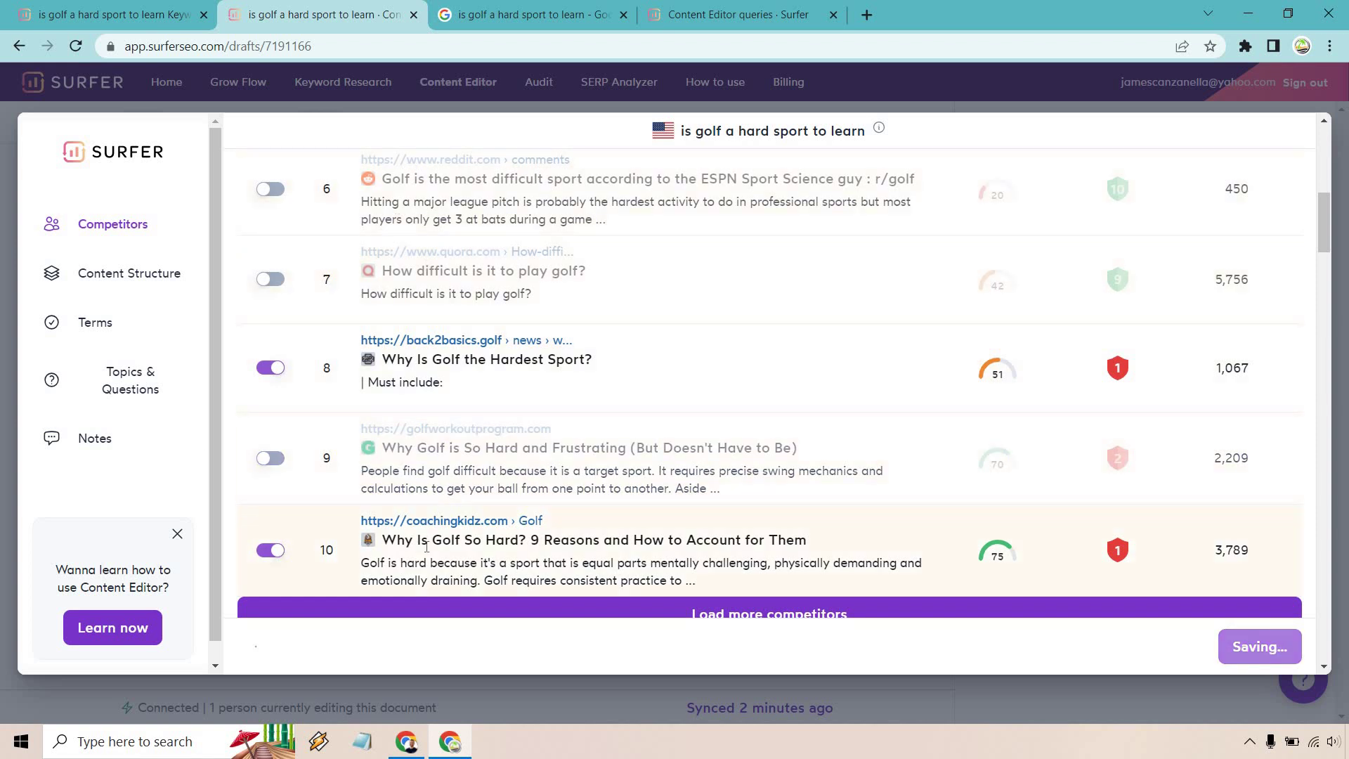
# Preview the Coaching Kidz competitor article in a new tab, then close it
pyautogui.rightClick(462, 523)
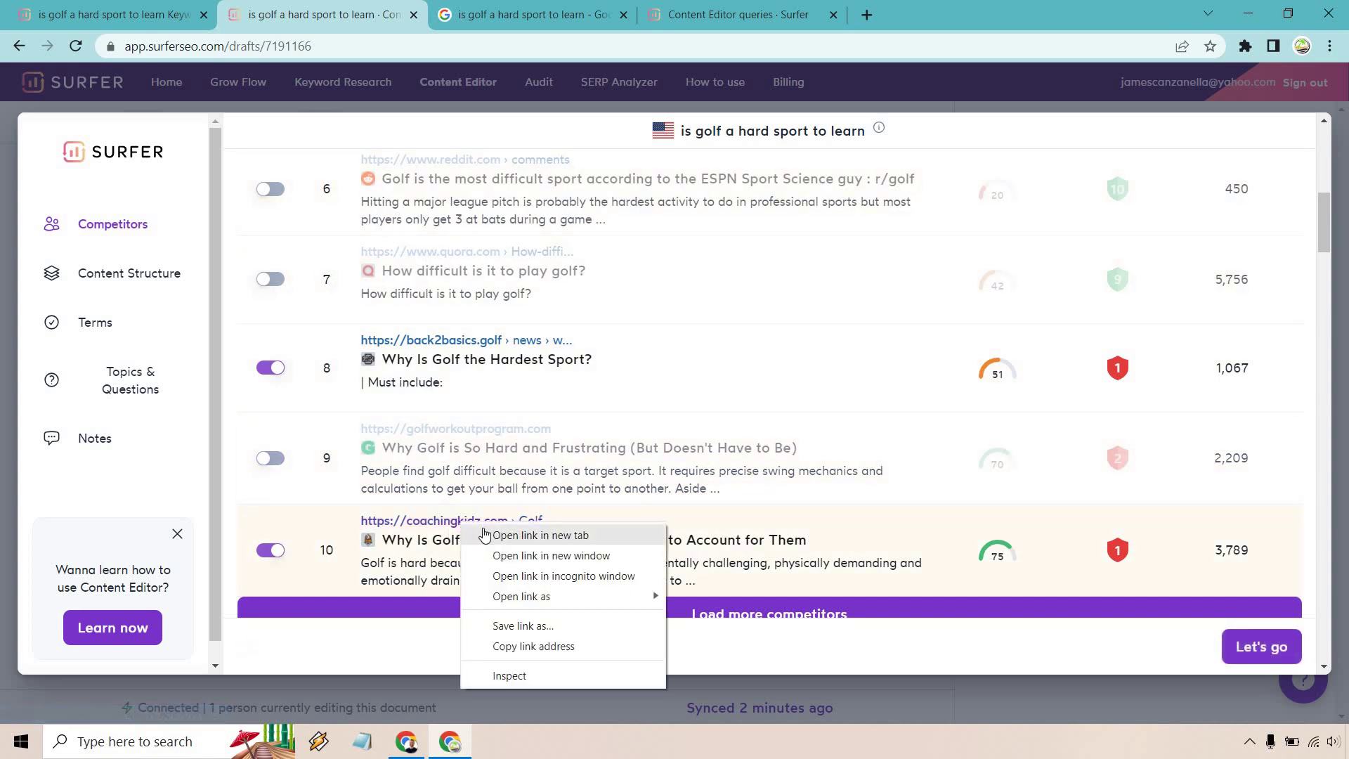
pyautogui.click(484, 536)
pyautogui.click(532, 14)
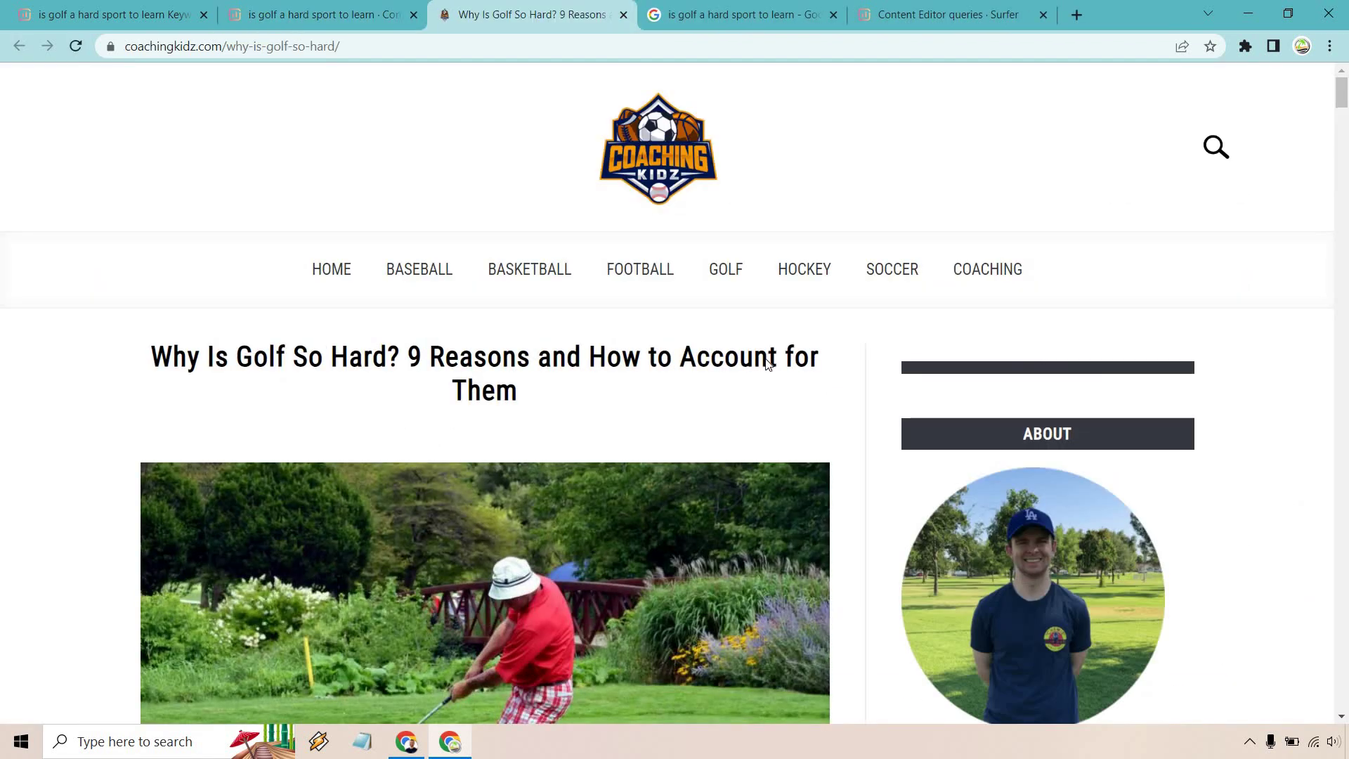
pyautogui.scroll(-10, 768, 363)
pyautogui.scroll(-10, 768, 362)
pyautogui.scroll(20, 768, 362)
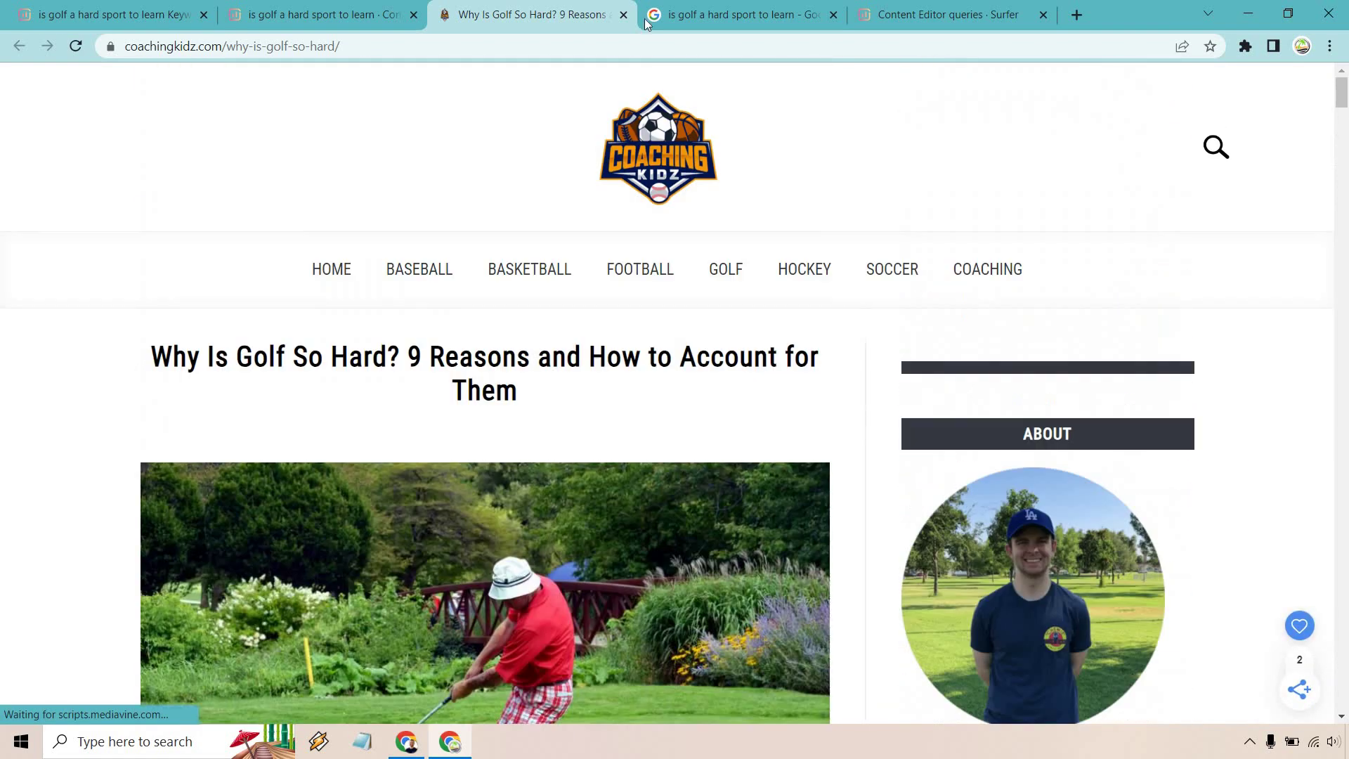
pyautogui.click(623, 15)
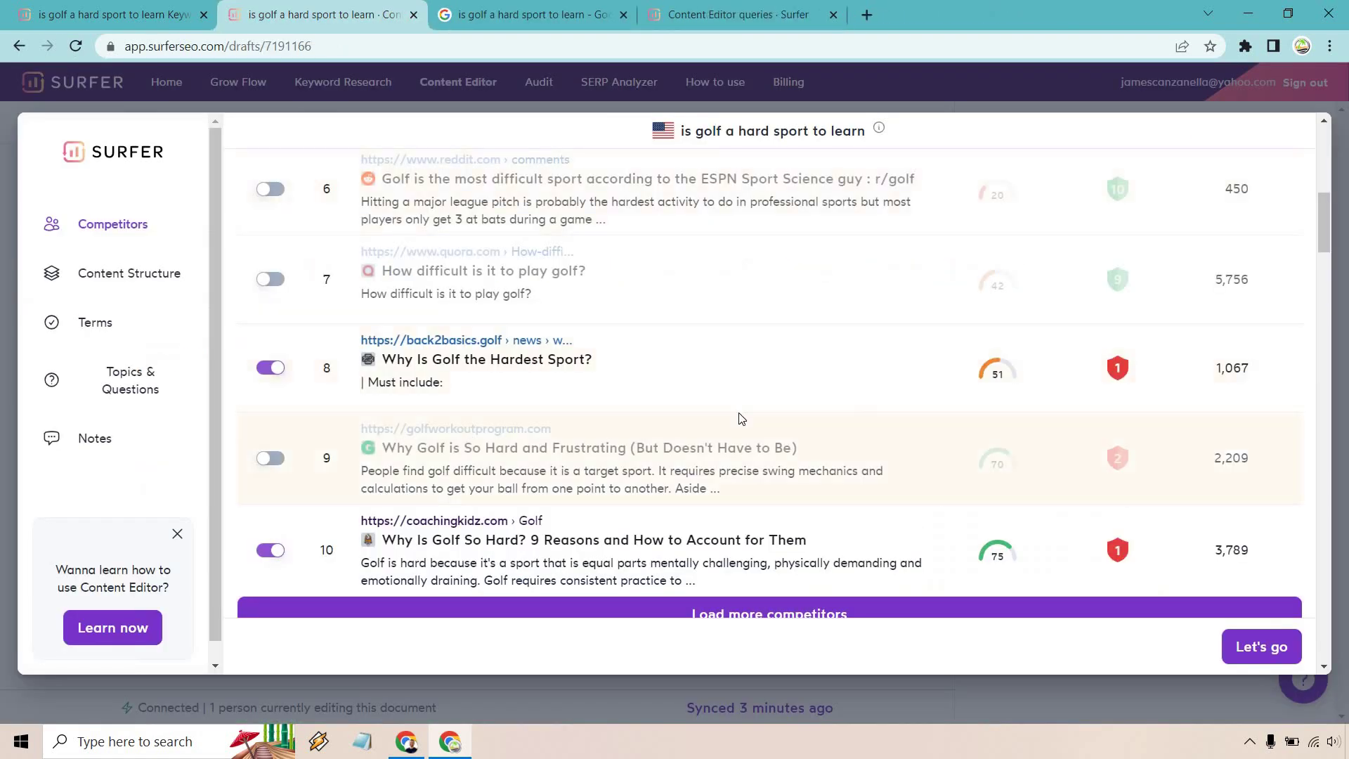
pyautogui.scroll(6, 770, 419)
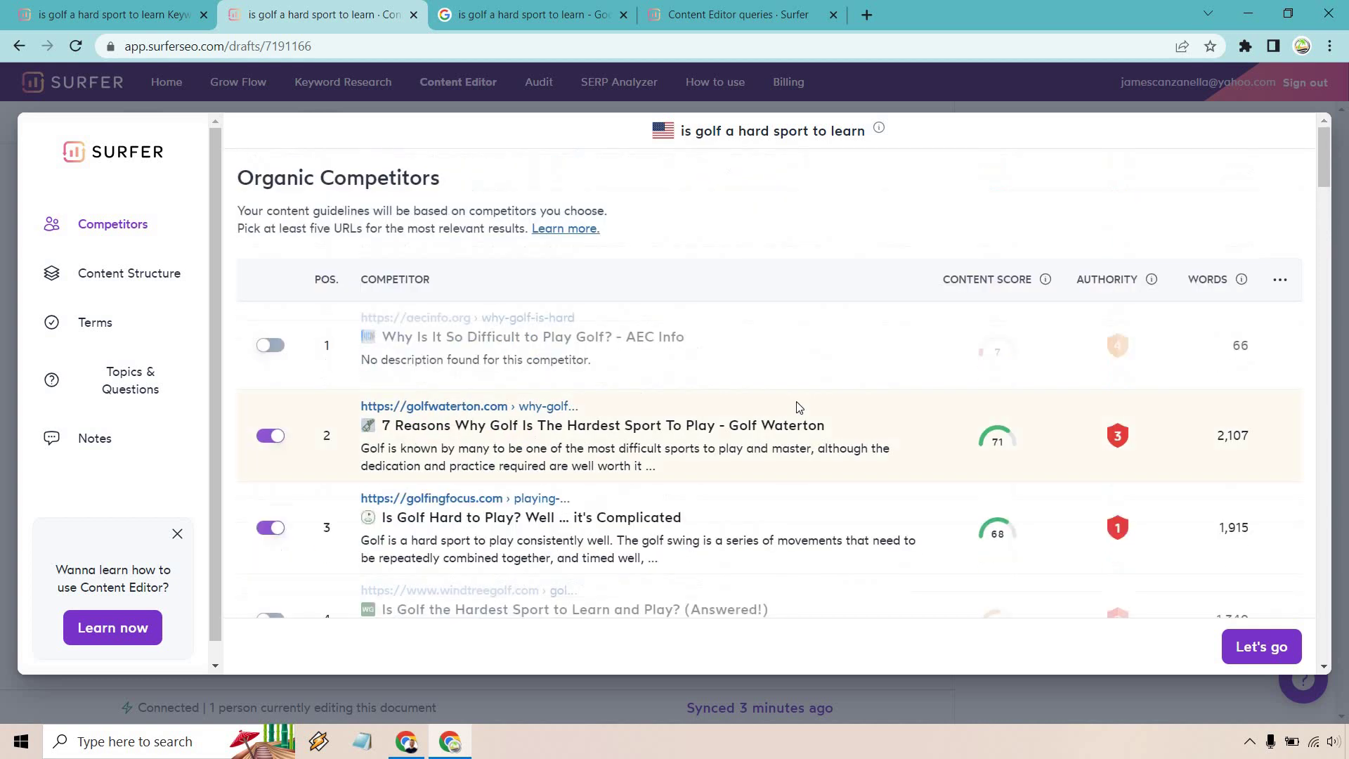
pyautogui.scroll(-12, 799, 406)
pyautogui.scroll(3, 1019, 397)
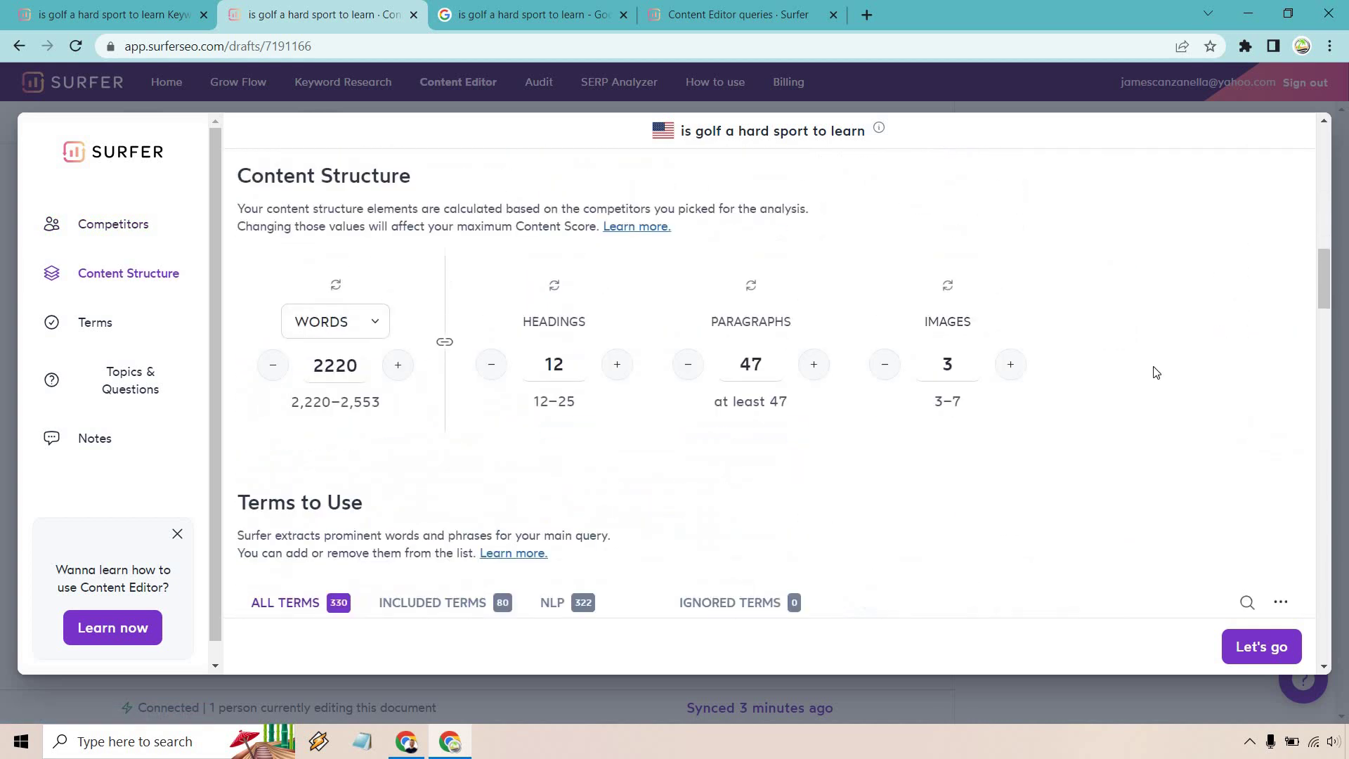
pyautogui.scroll(10, 1090, 392)
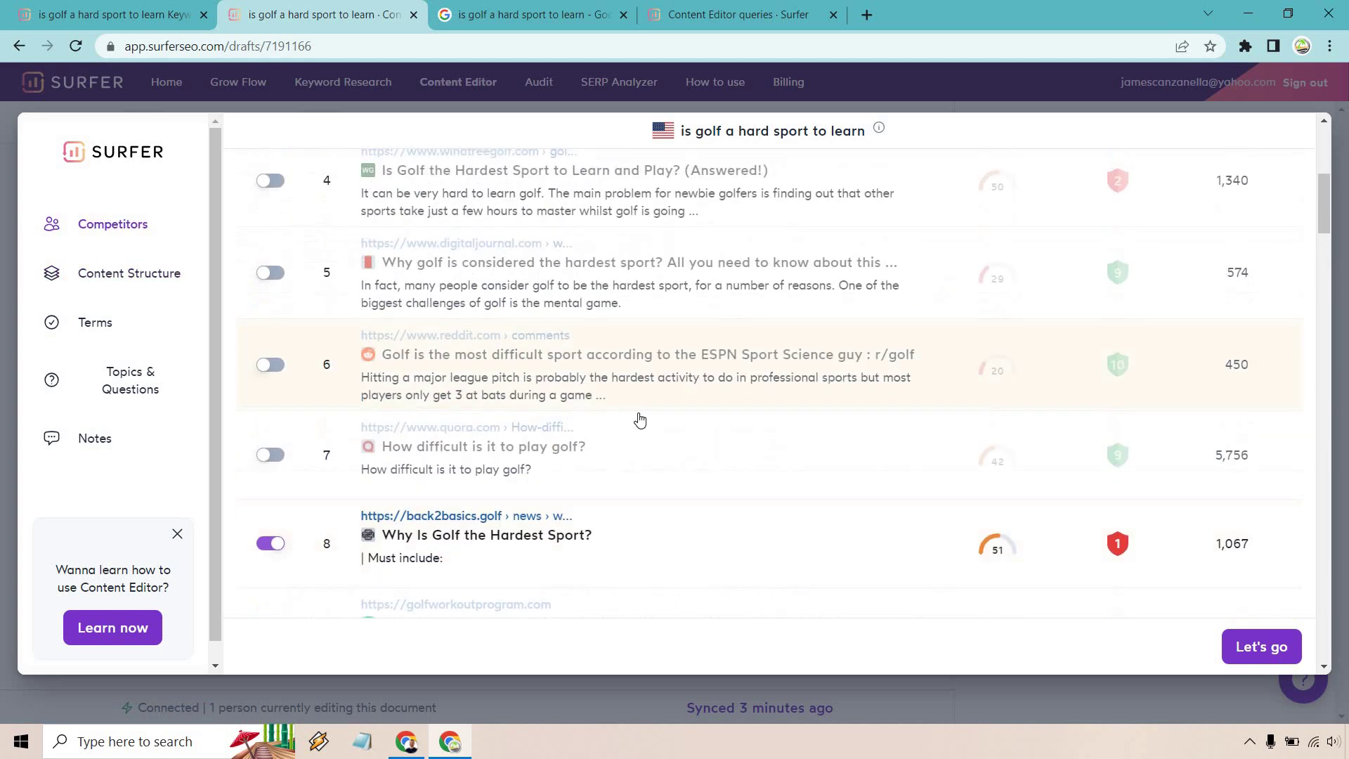
pyautogui.scroll(-2, 907, 363)
pyautogui.scroll(-8, 906, 364)
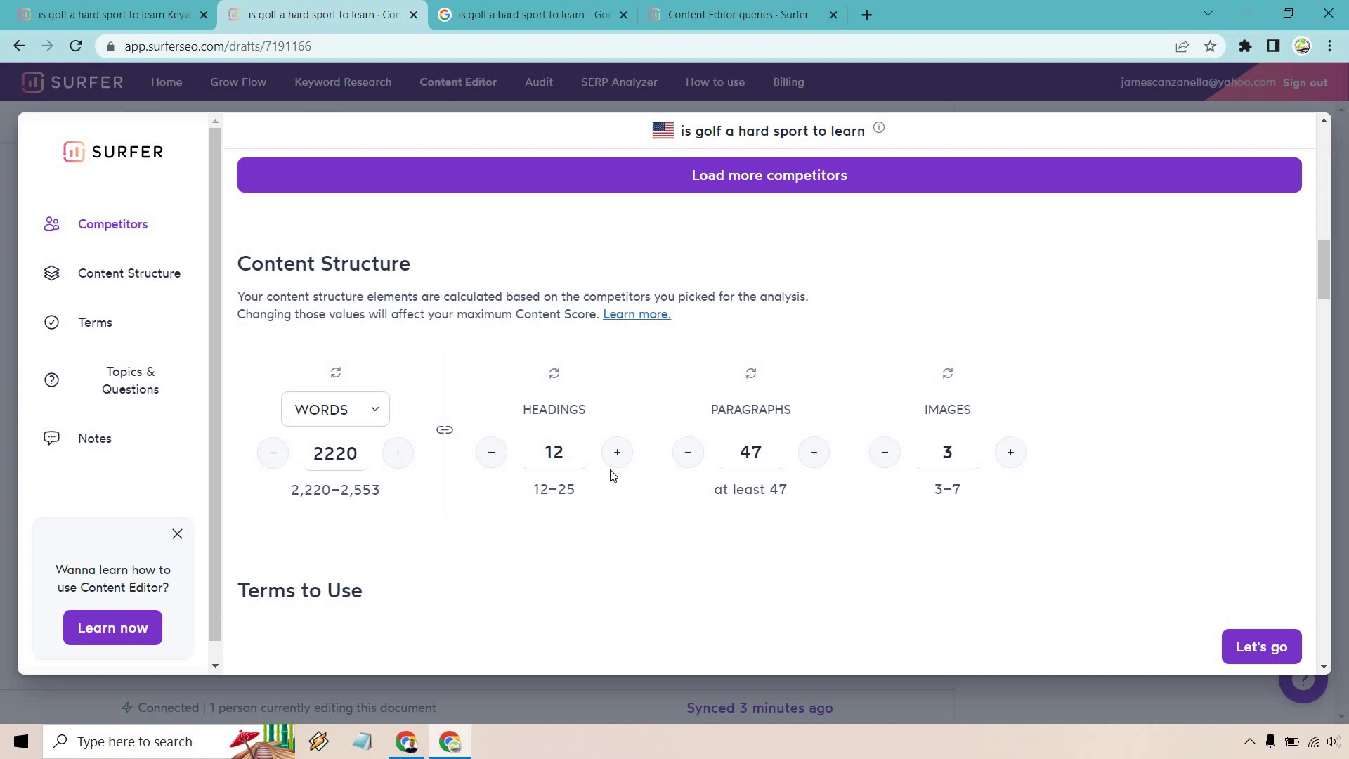
pyautogui.scroll(-5, 1229, 299)
pyautogui.scroll(-15, 1188, 340)
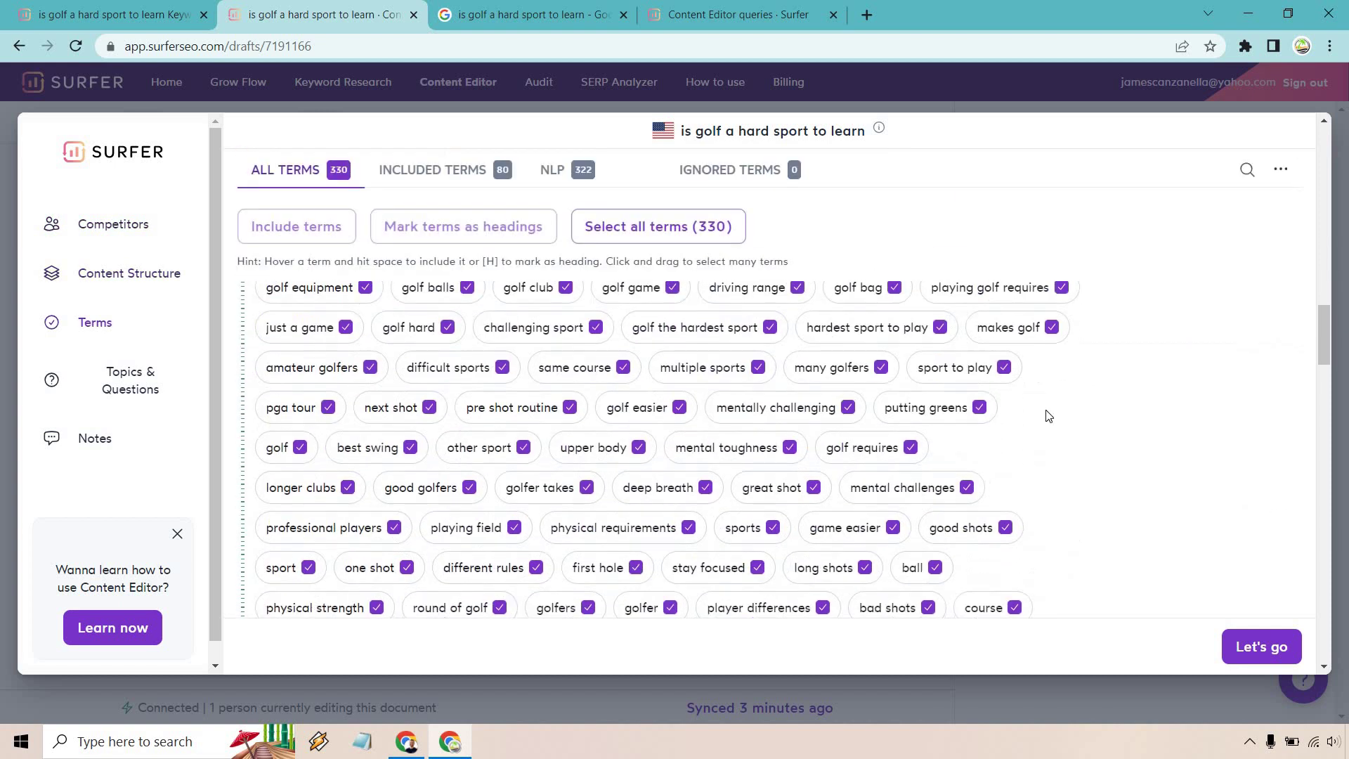
pyautogui.scroll(5, 843, 503)
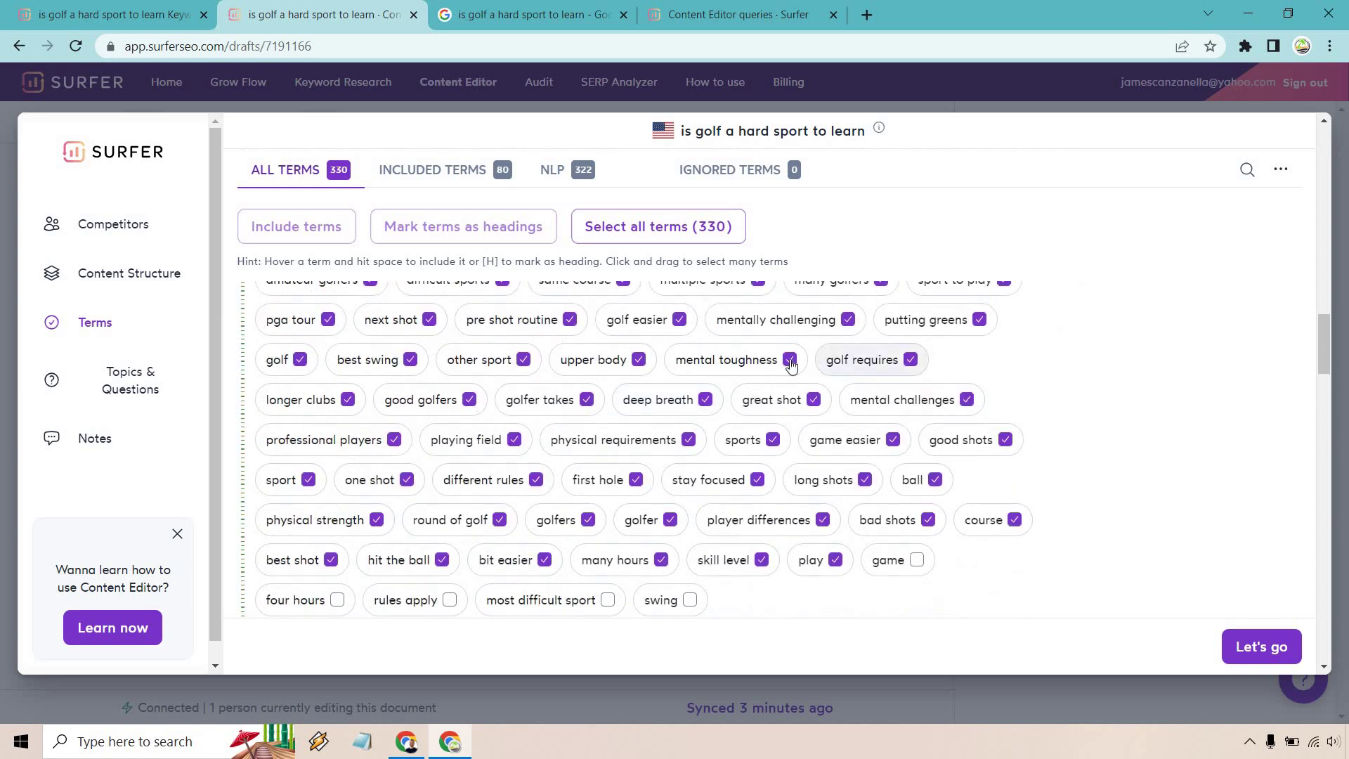
pyautogui.scroll(-4, 738, 360)
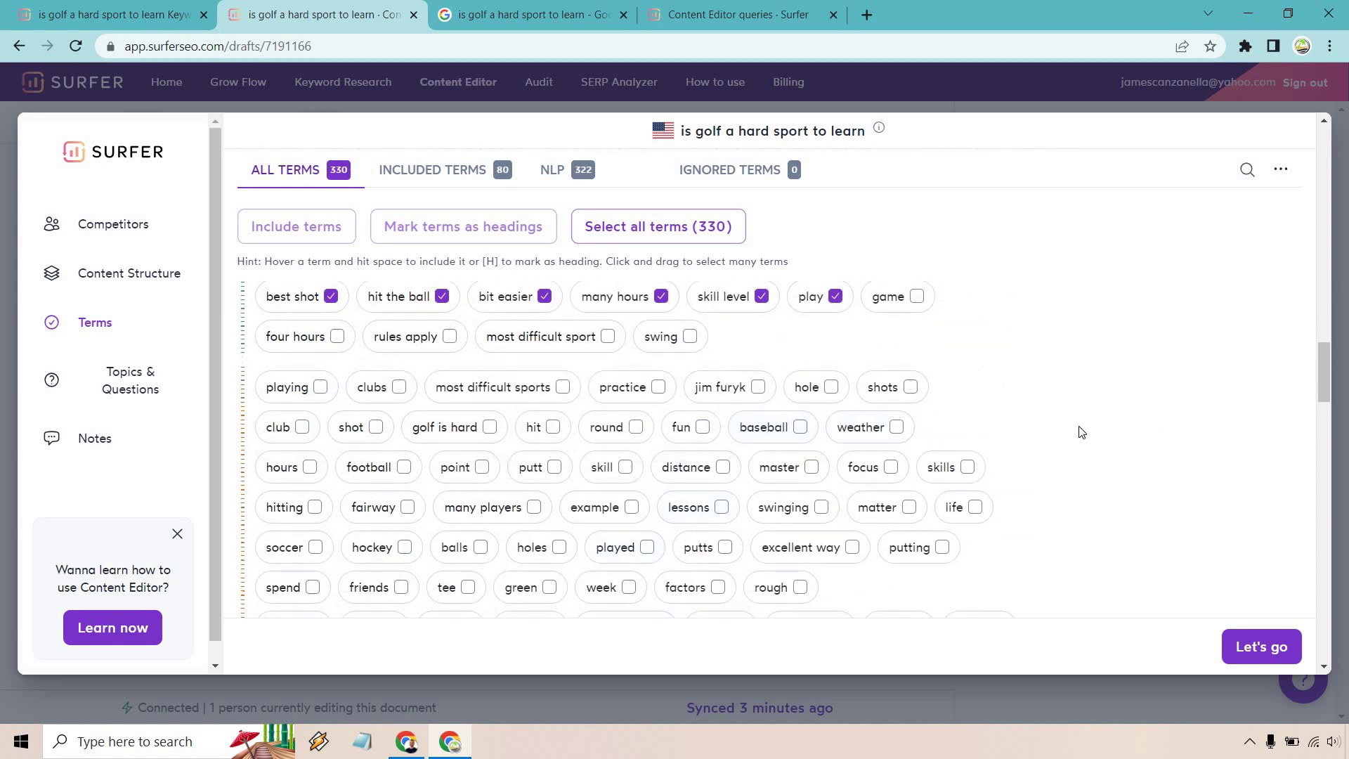
pyautogui.click(911, 388)
pyautogui.click(911, 387)
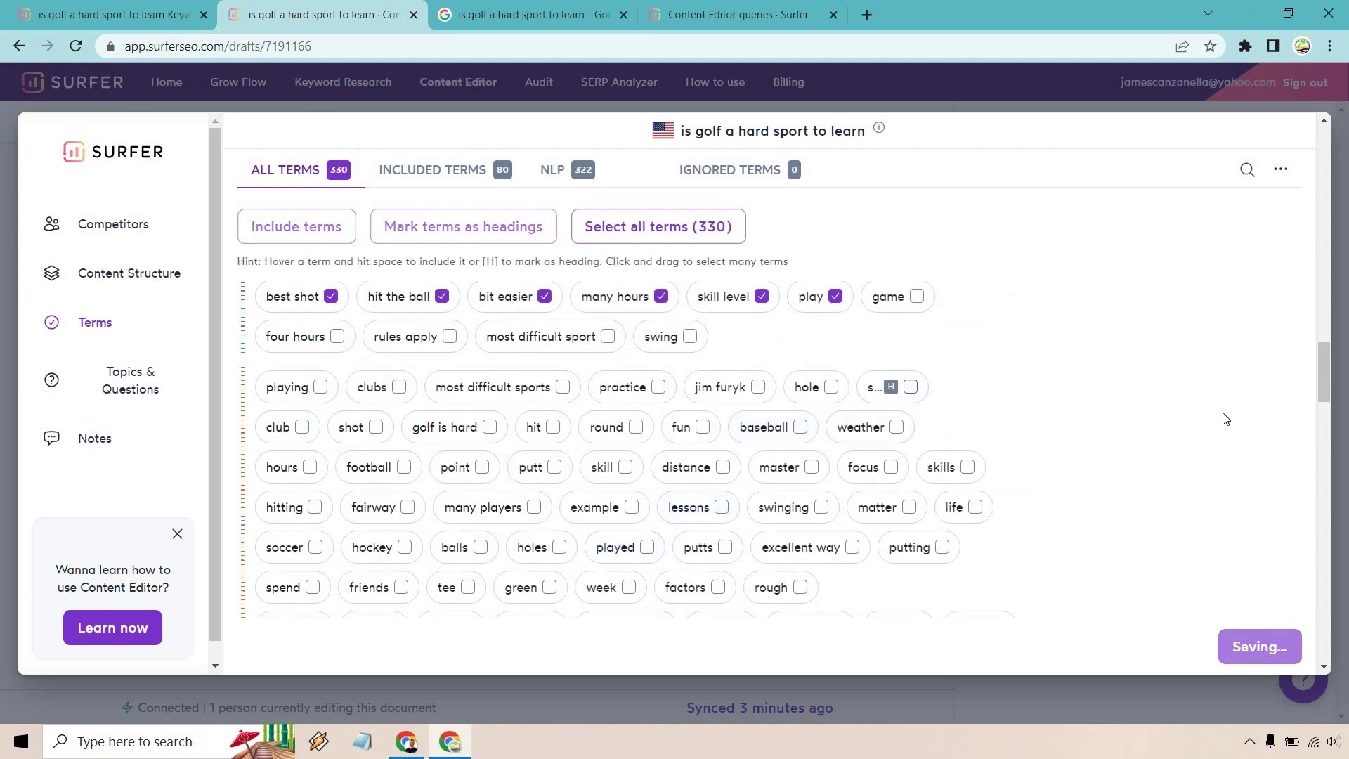
pyautogui.scroll(-5, 1165, 389)
pyautogui.scroll(-10, 1162, 386)
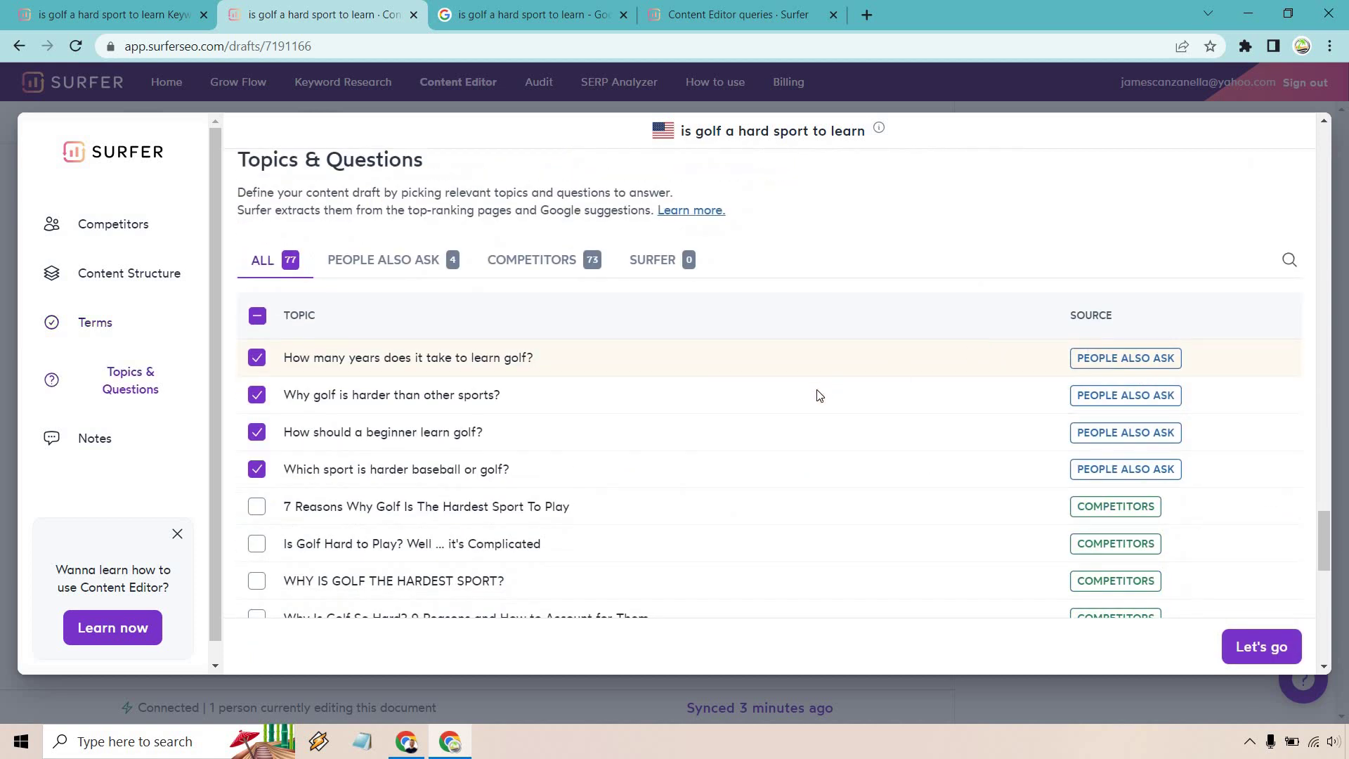
pyautogui.scroll(-3, 874, 433)
pyautogui.scroll(-6, 875, 433)
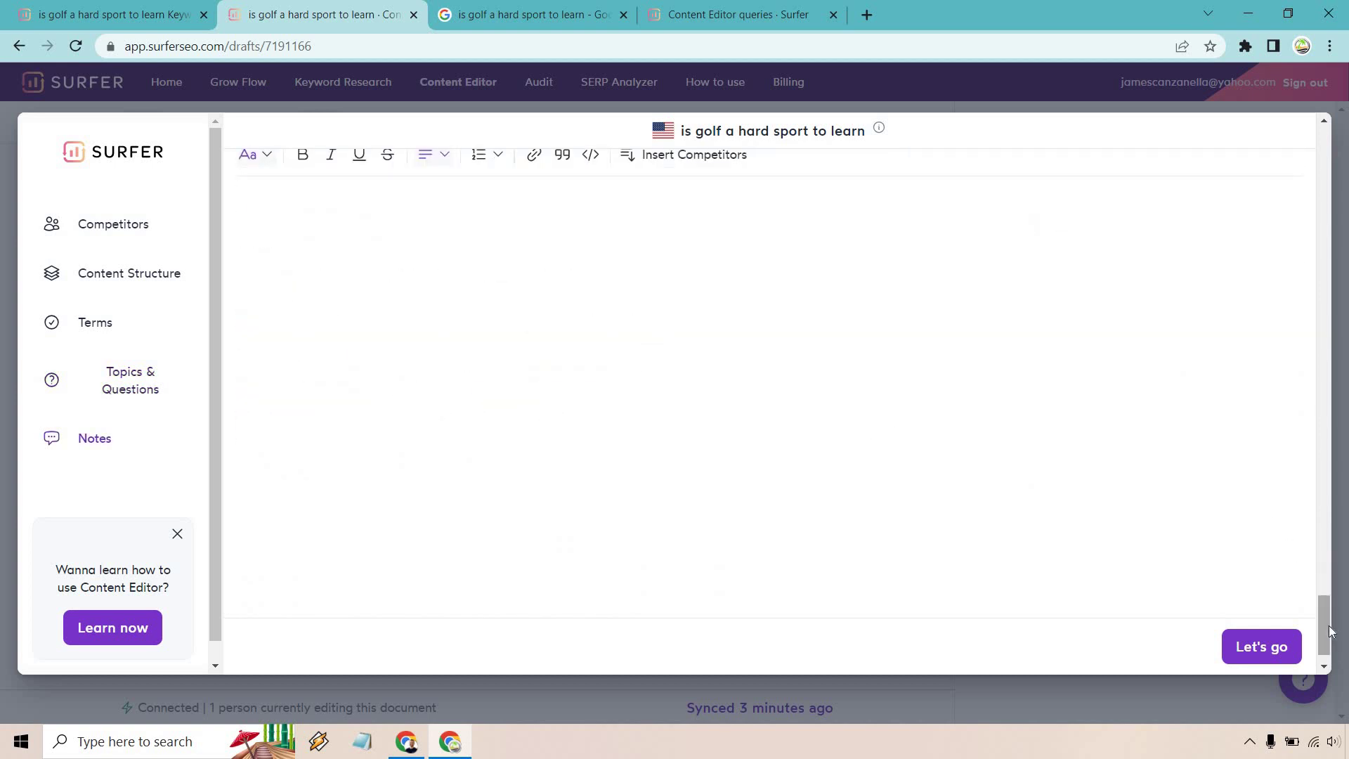
pyautogui.moveTo(1332, 615); pyautogui.dragTo(1328, 154)
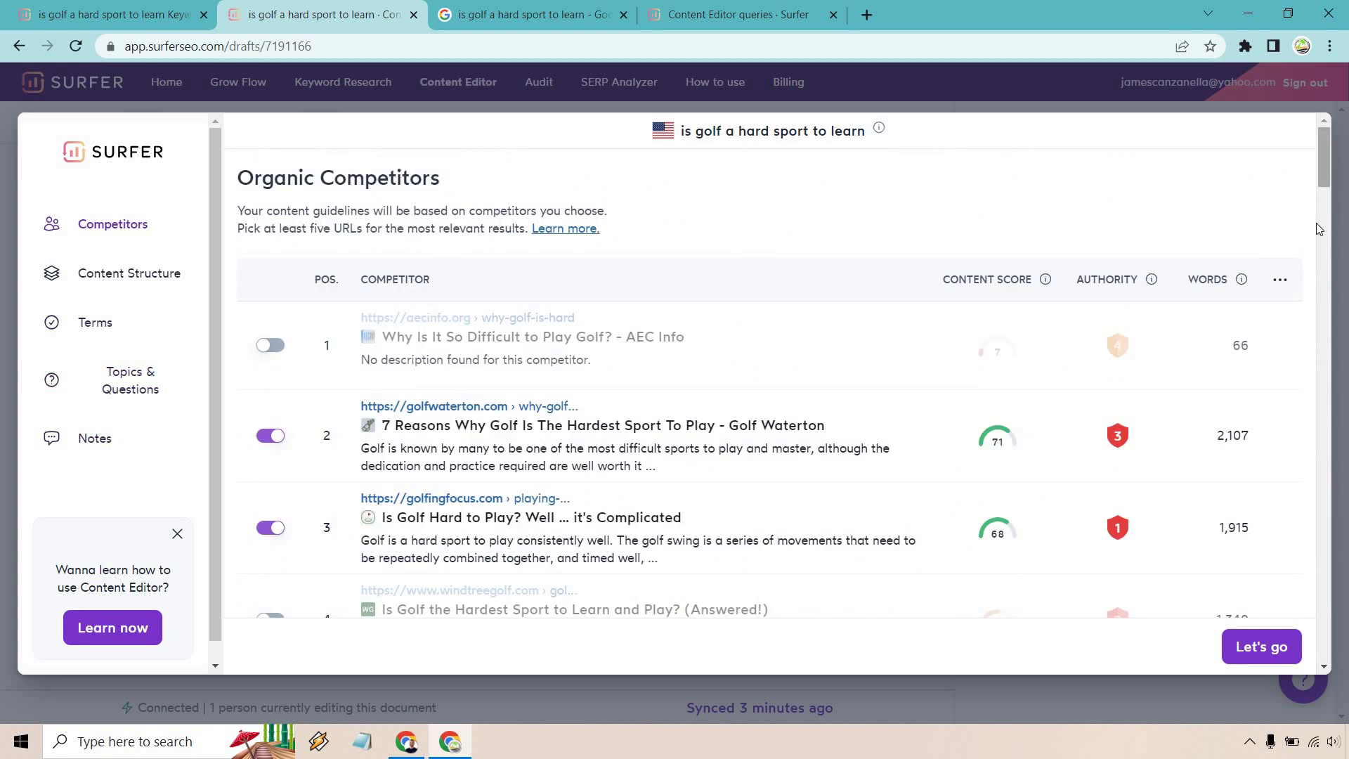
# Finish the setup with 'Let's go' and review the updated 75-term, 2,220–2,553-word guidelines
pyautogui.click(1280, 647)
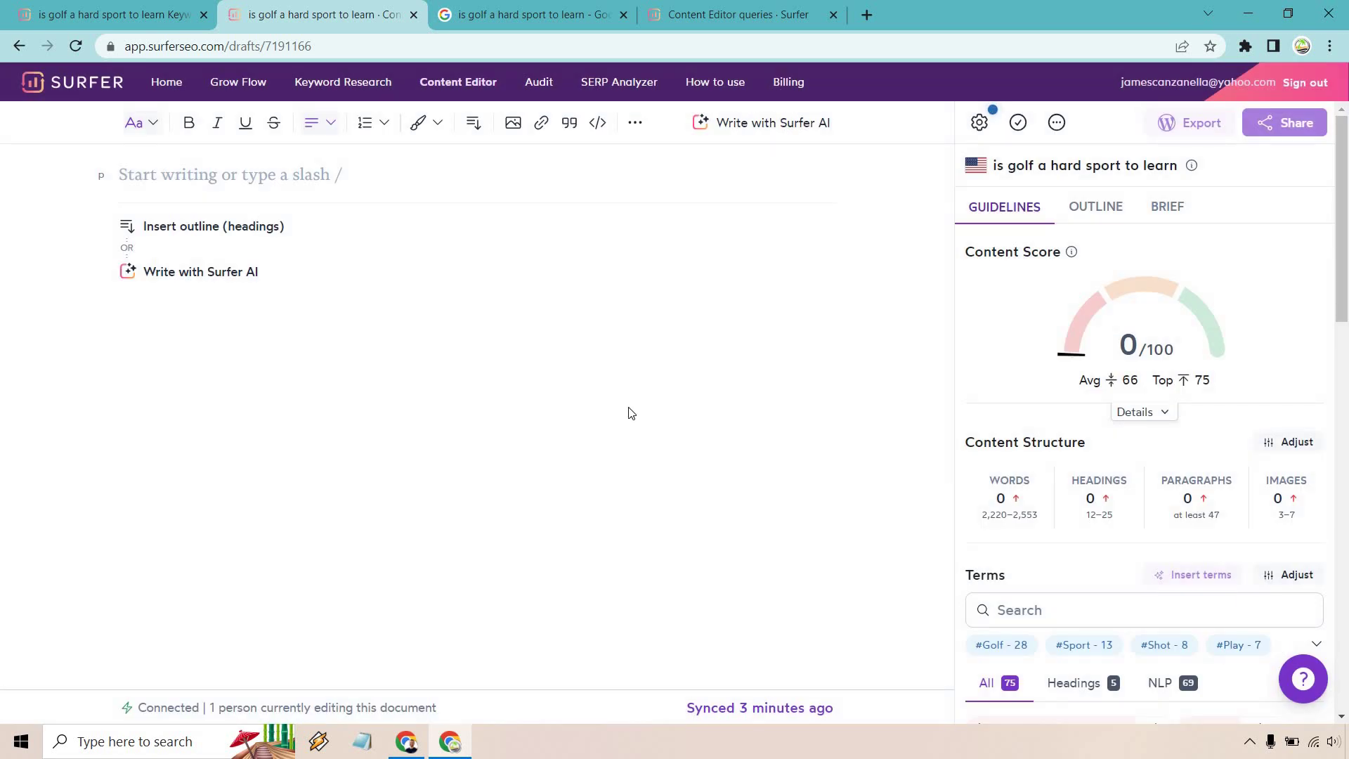
pyautogui.scroll(-4, 1248, 271)
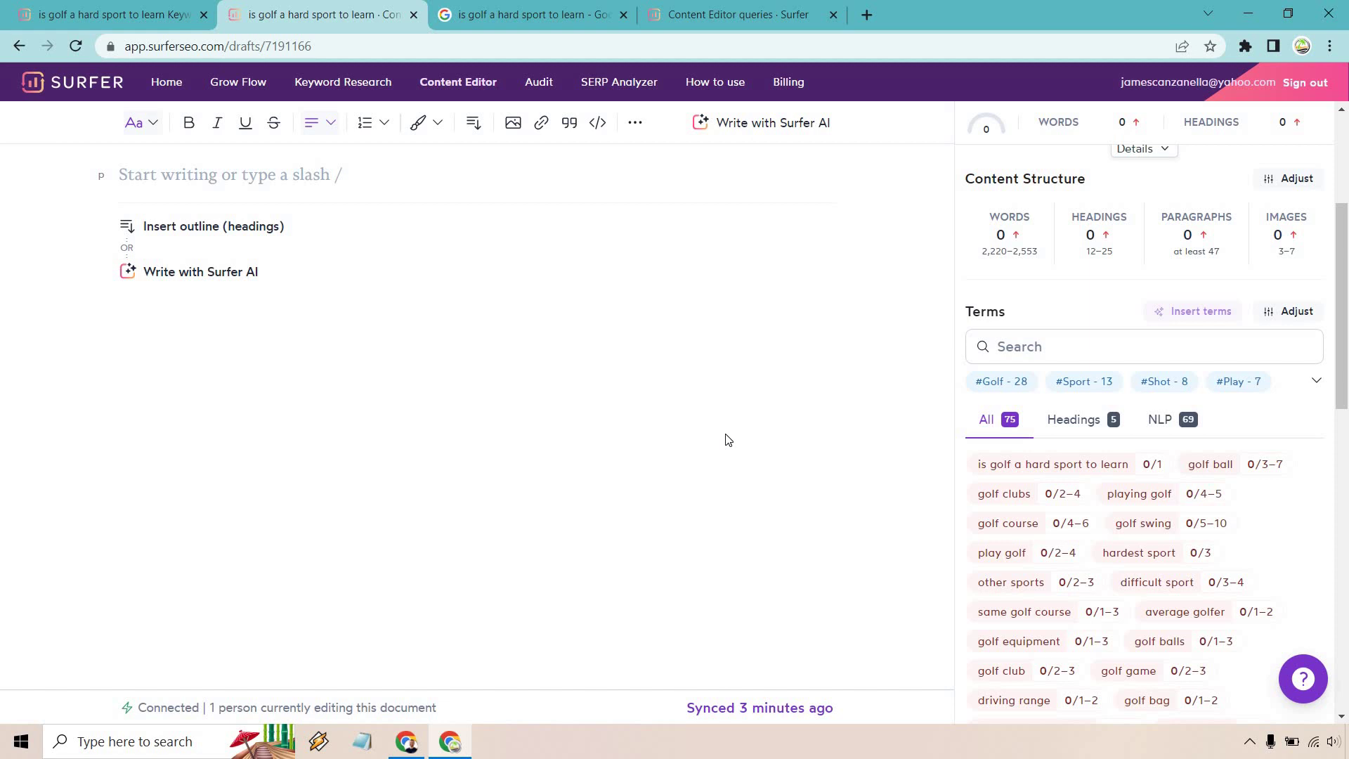
# Start a Write with AI article for 'is golf a hard sport to learn' using 1 AI credit
pyautogui.click(761, 6)
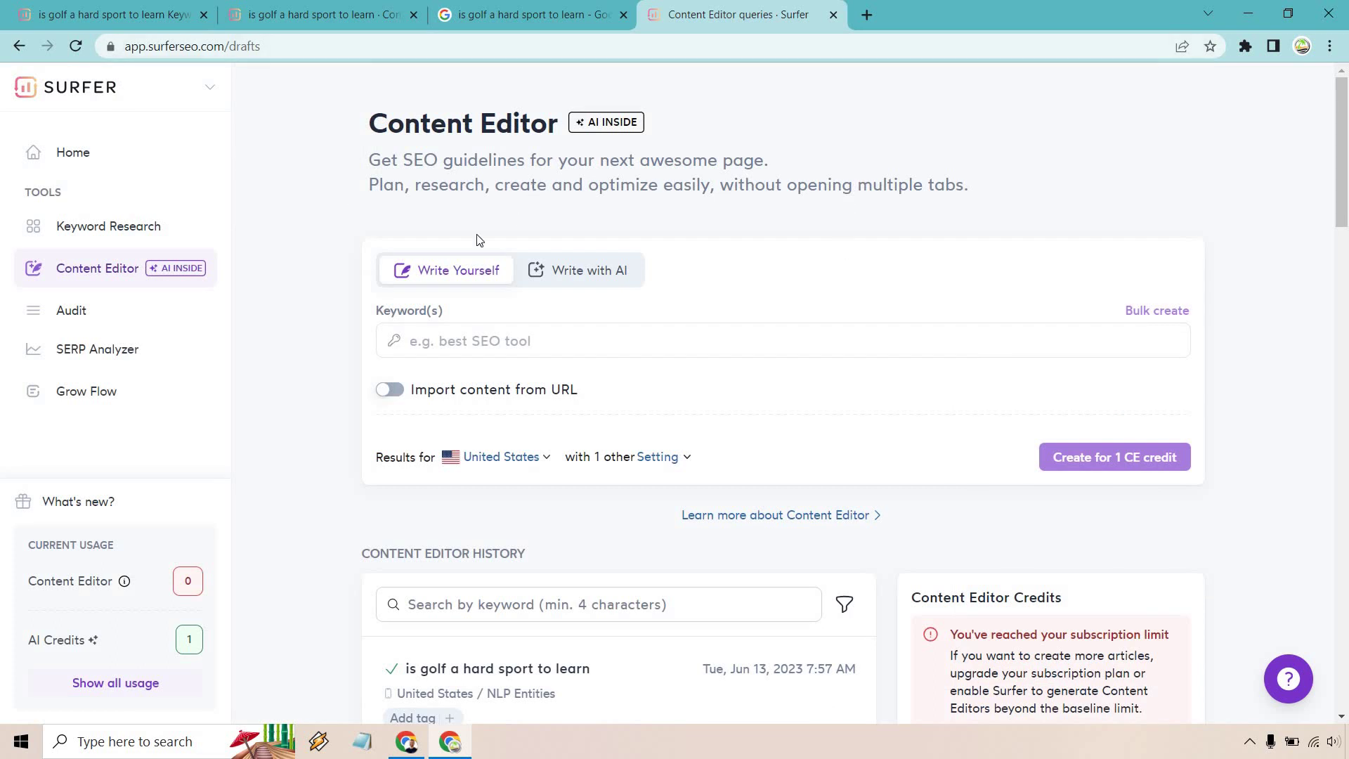
pyautogui.click(613, 275)
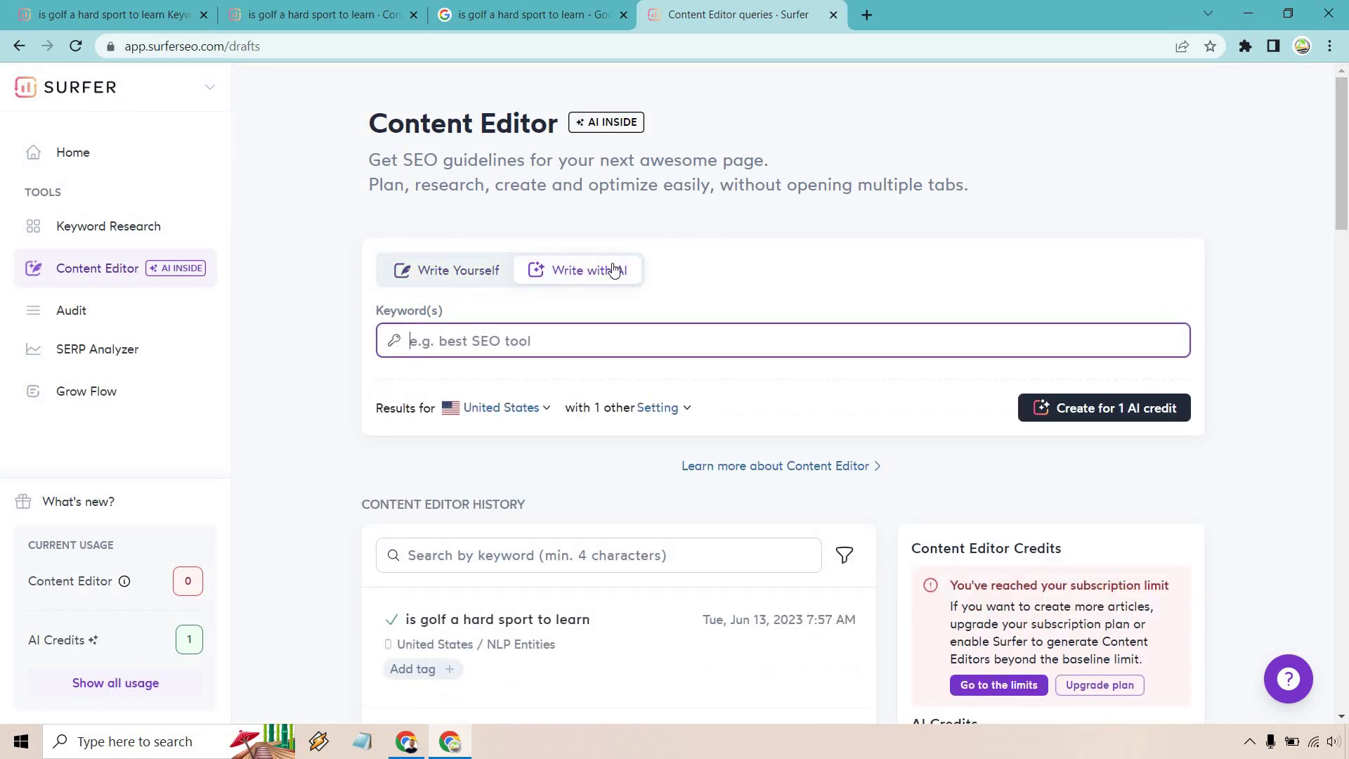
pyautogui.write('is golf a hard sport to learn')
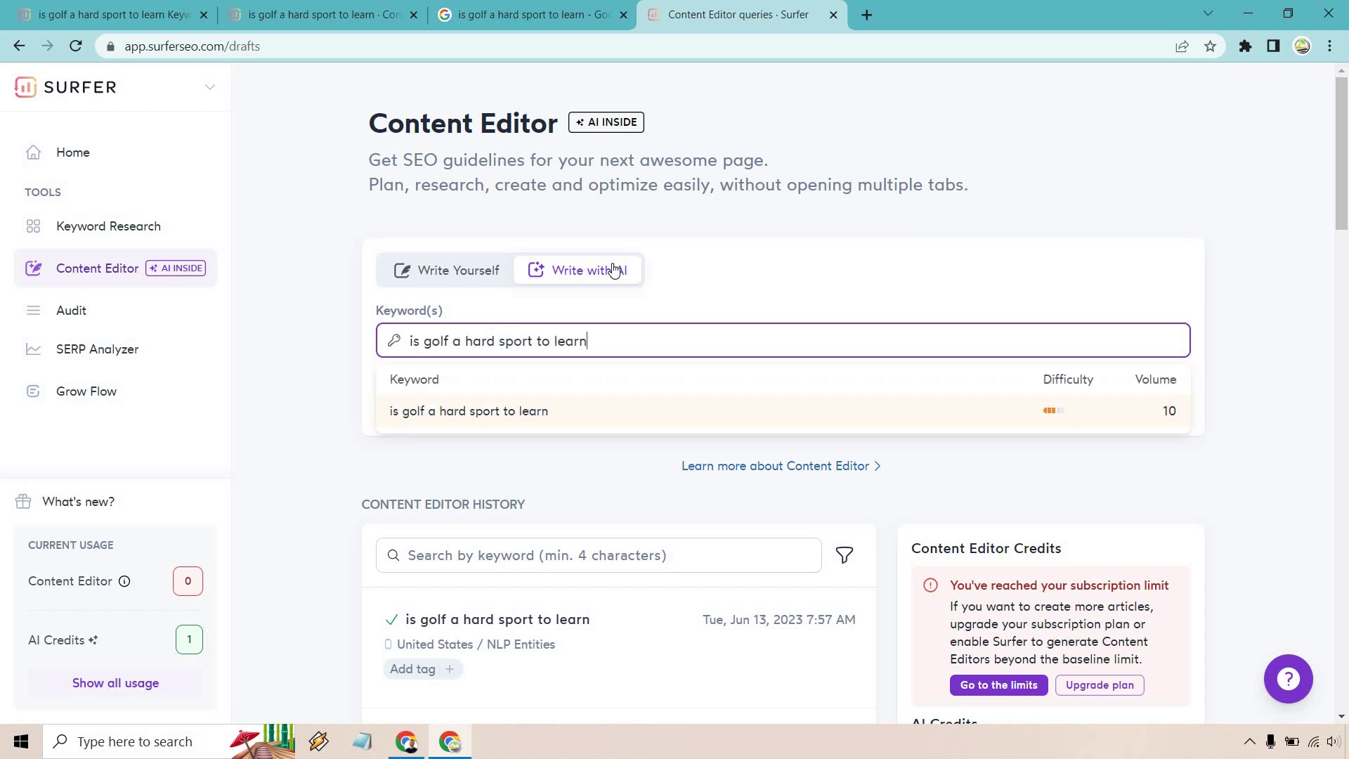
pyautogui.click(544, 413)
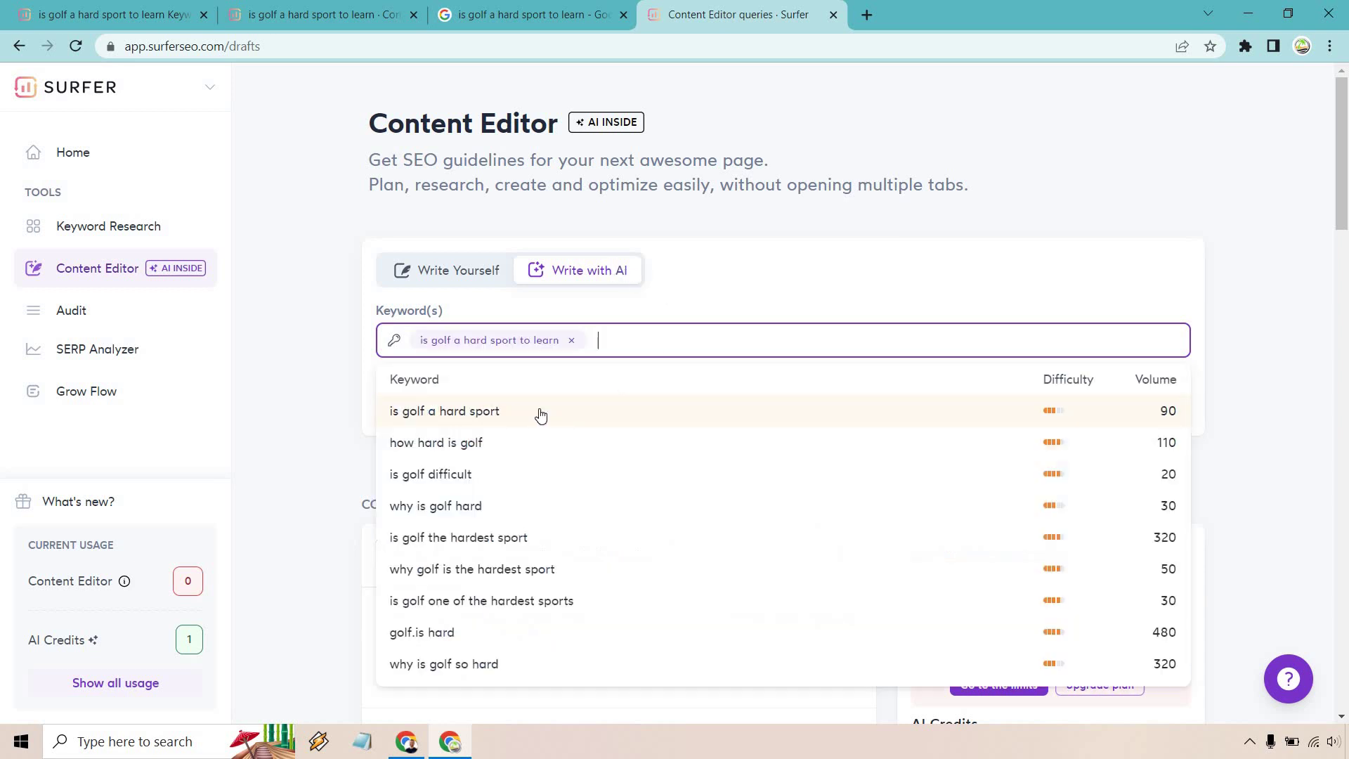
pyautogui.click(1184, 156)
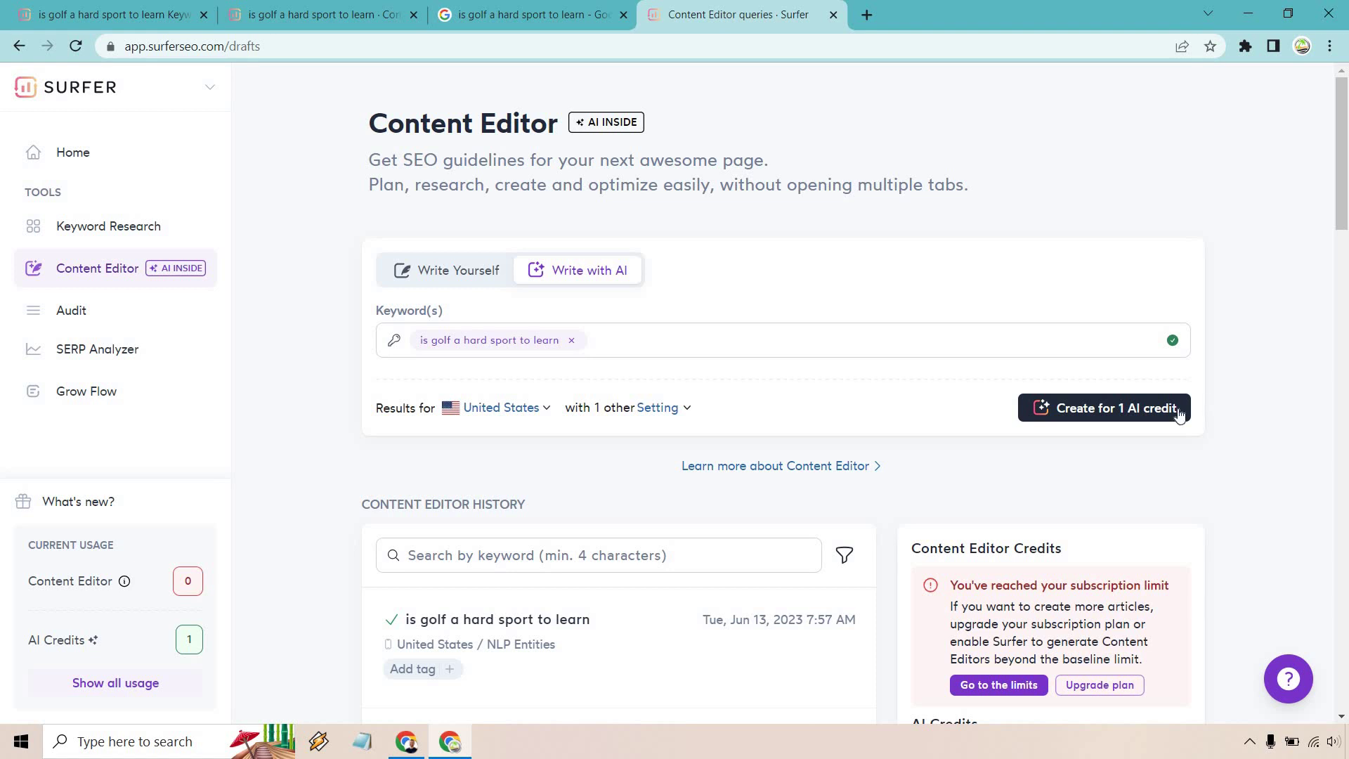
pyautogui.click(1100, 413)
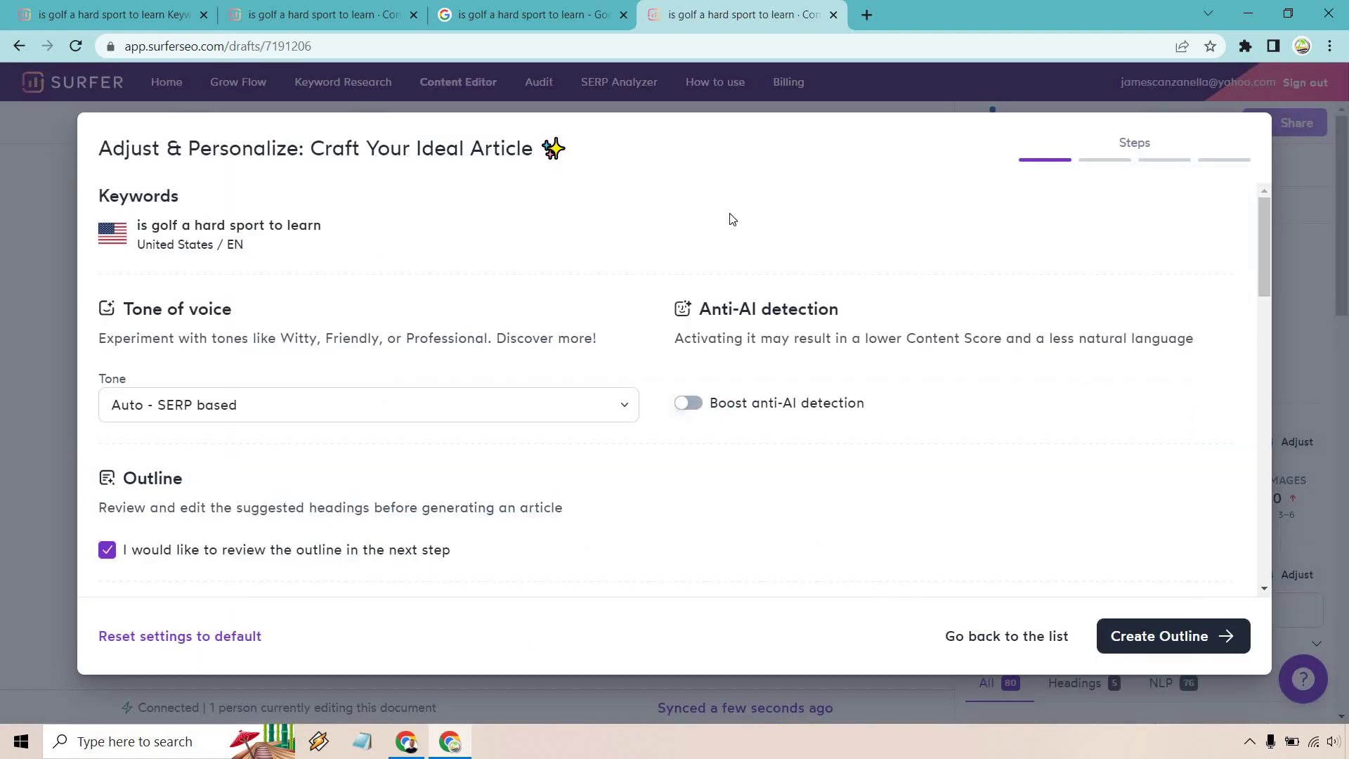
# Keep the tone of voice on 'Auto - SERP based' after browsing the options, and generate the outline
pyautogui.click(324, 404)
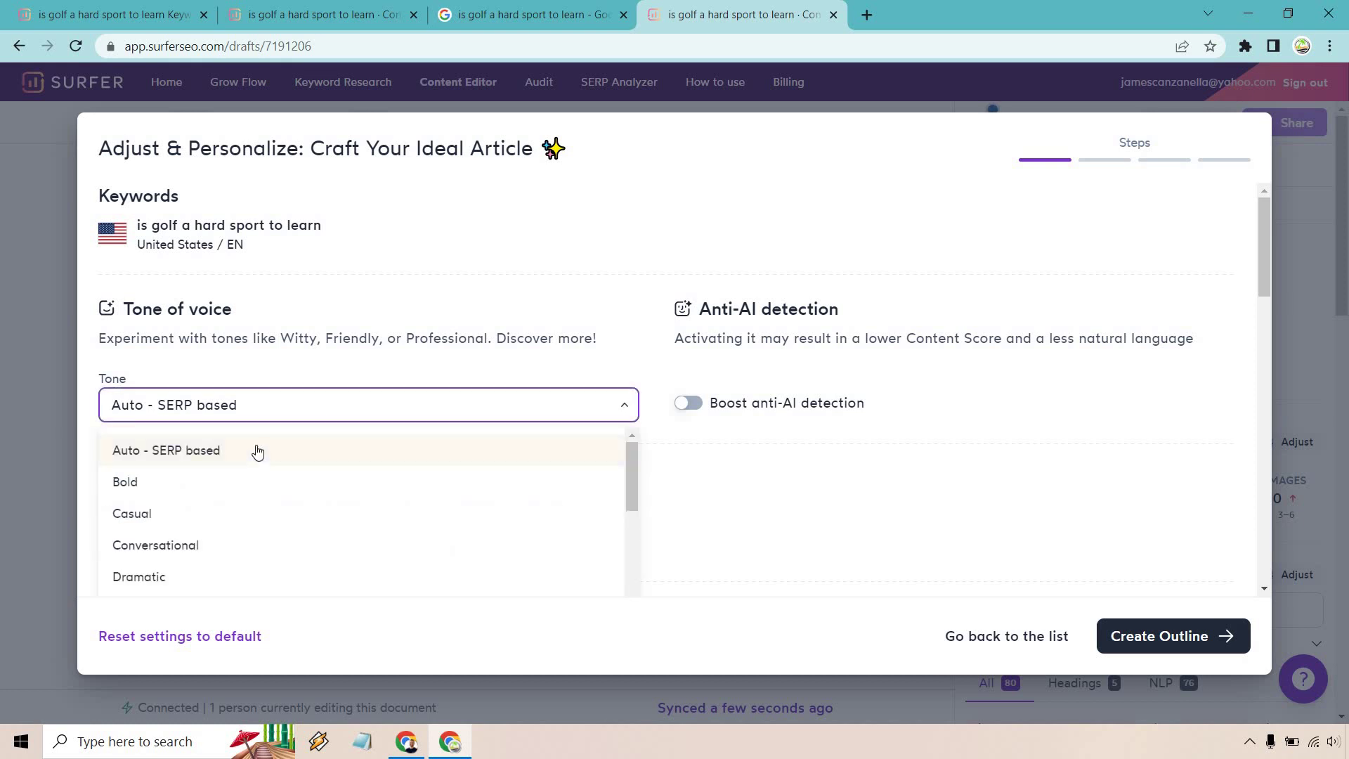
pyautogui.scroll(-3, 277, 520)
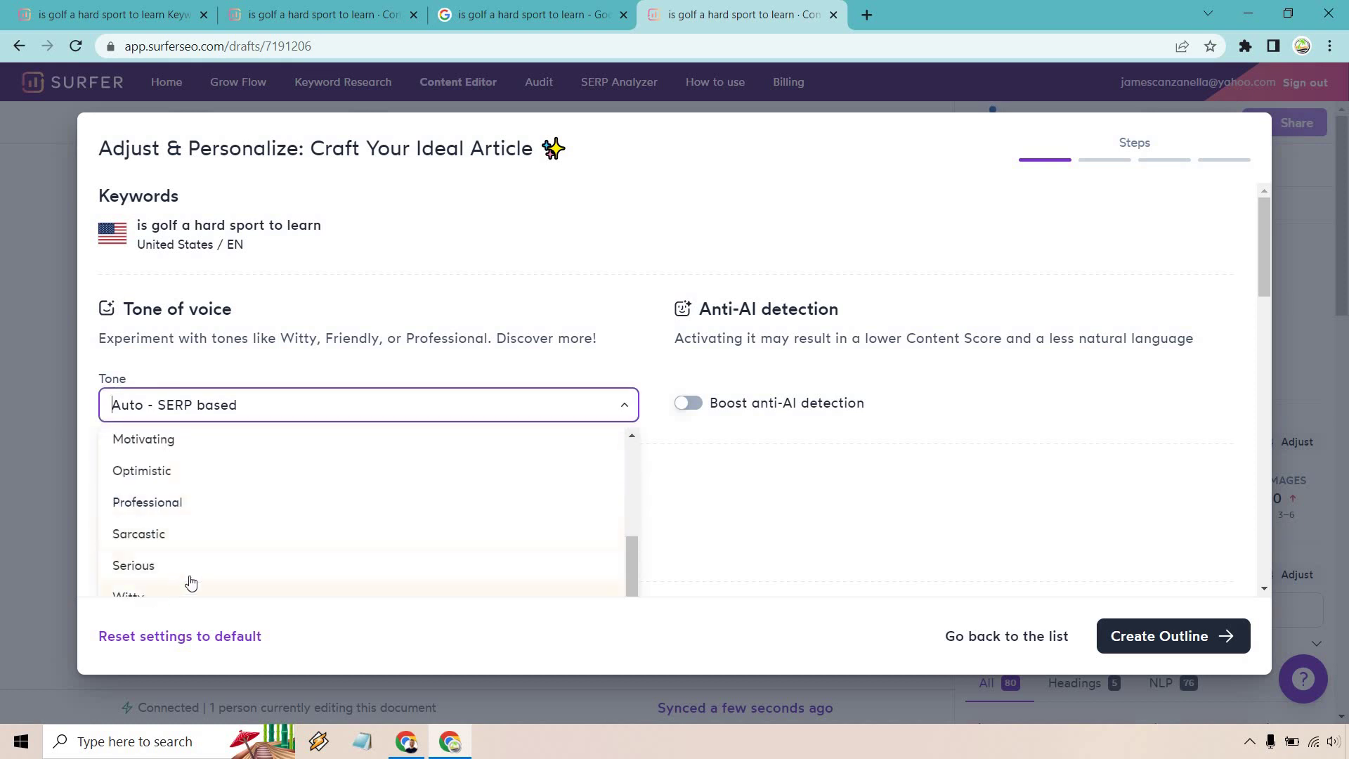
pyautogui.scroll(3, 247, 533)
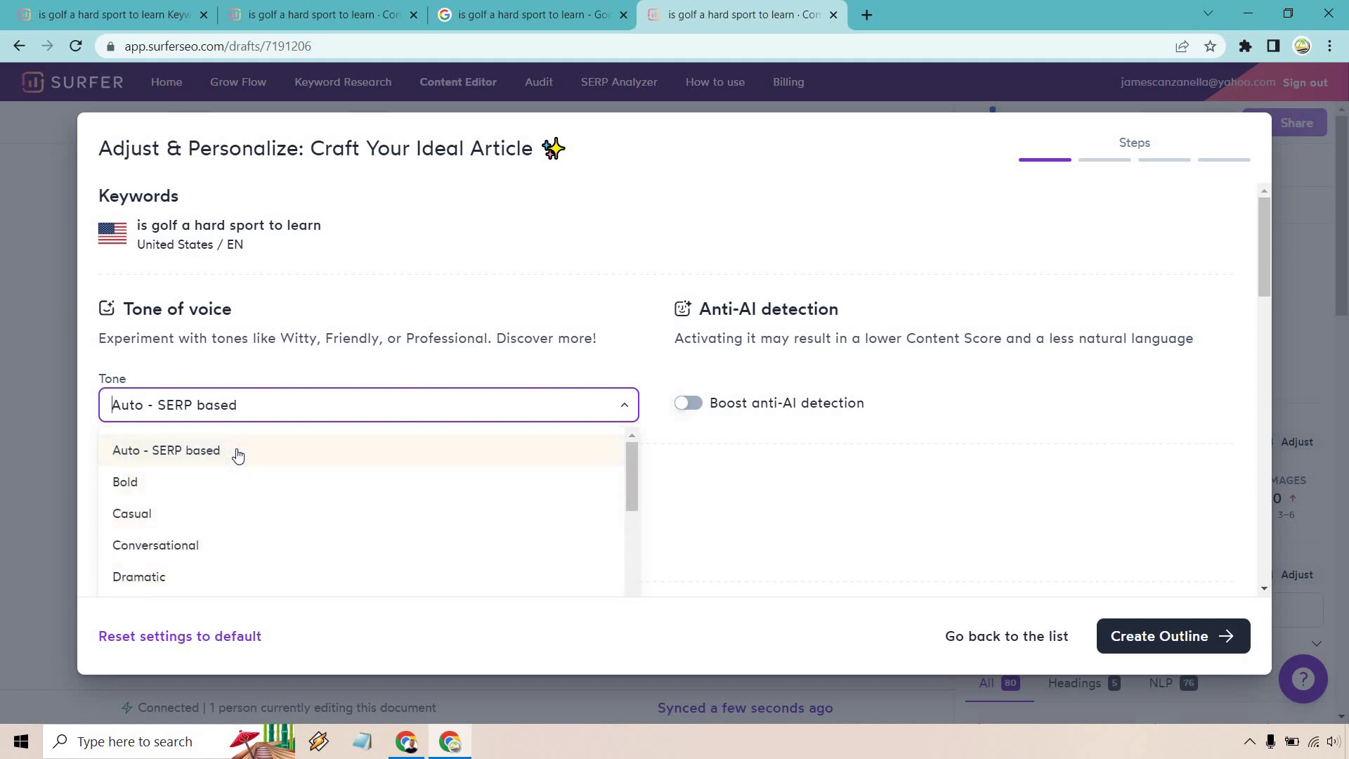
pyautogui.click(238, 455)
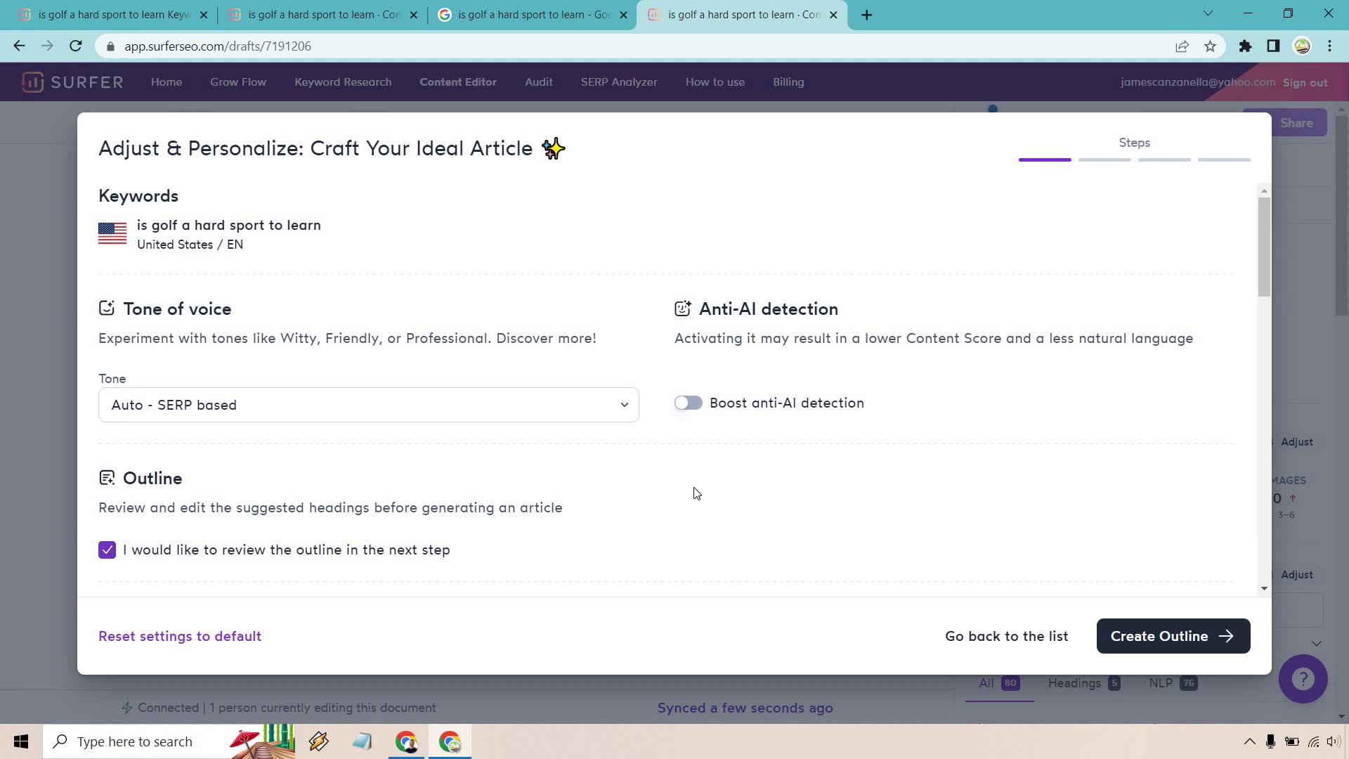
pyautogui.click(1163, 637)
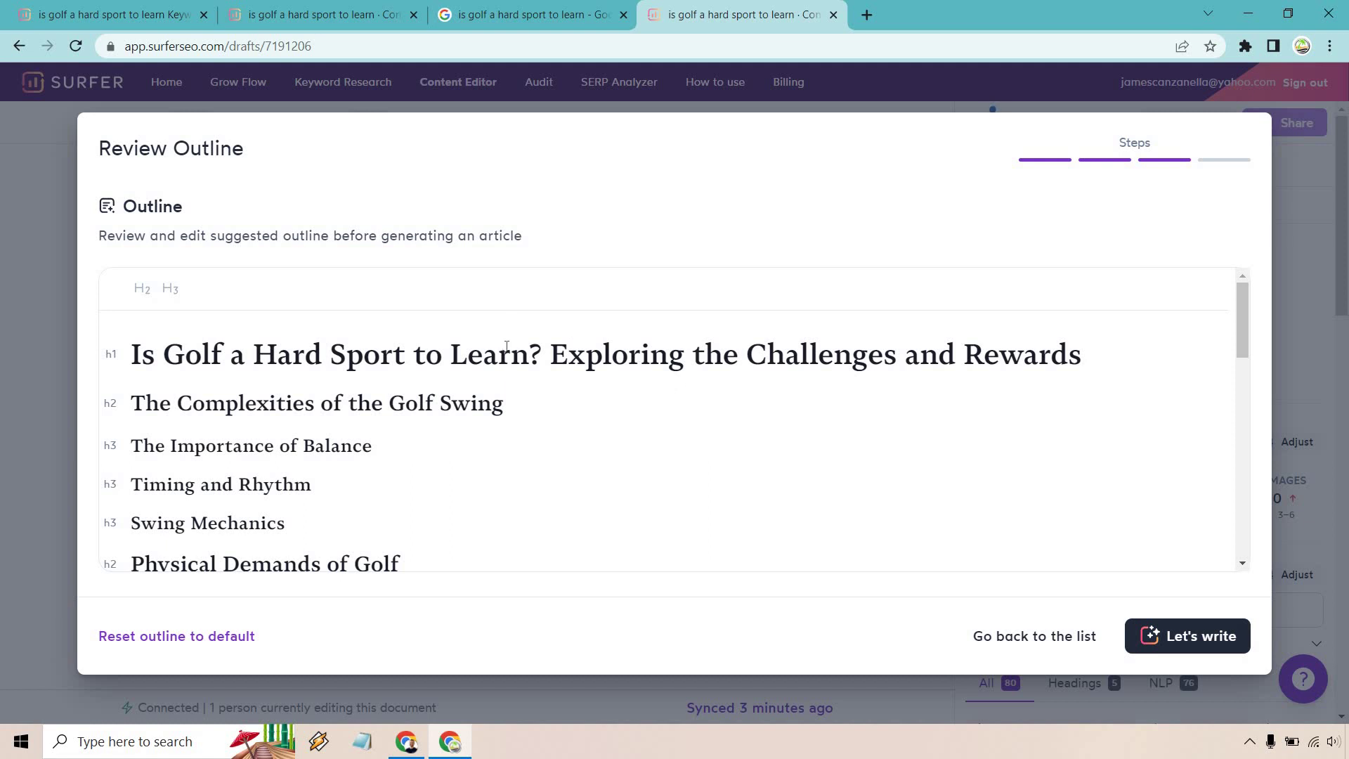
# Review the outline's H1 and scroll through its H2/H3 headings to the bottom and partway back up
pyautogui.moveTo(542, 355); pyautogui.dragTo(131, 354)
pyautogui.click(525, 404)
pyautogui.scroll(-1, 414, 422)
pyautogui.scroll(-1, 418, 396)
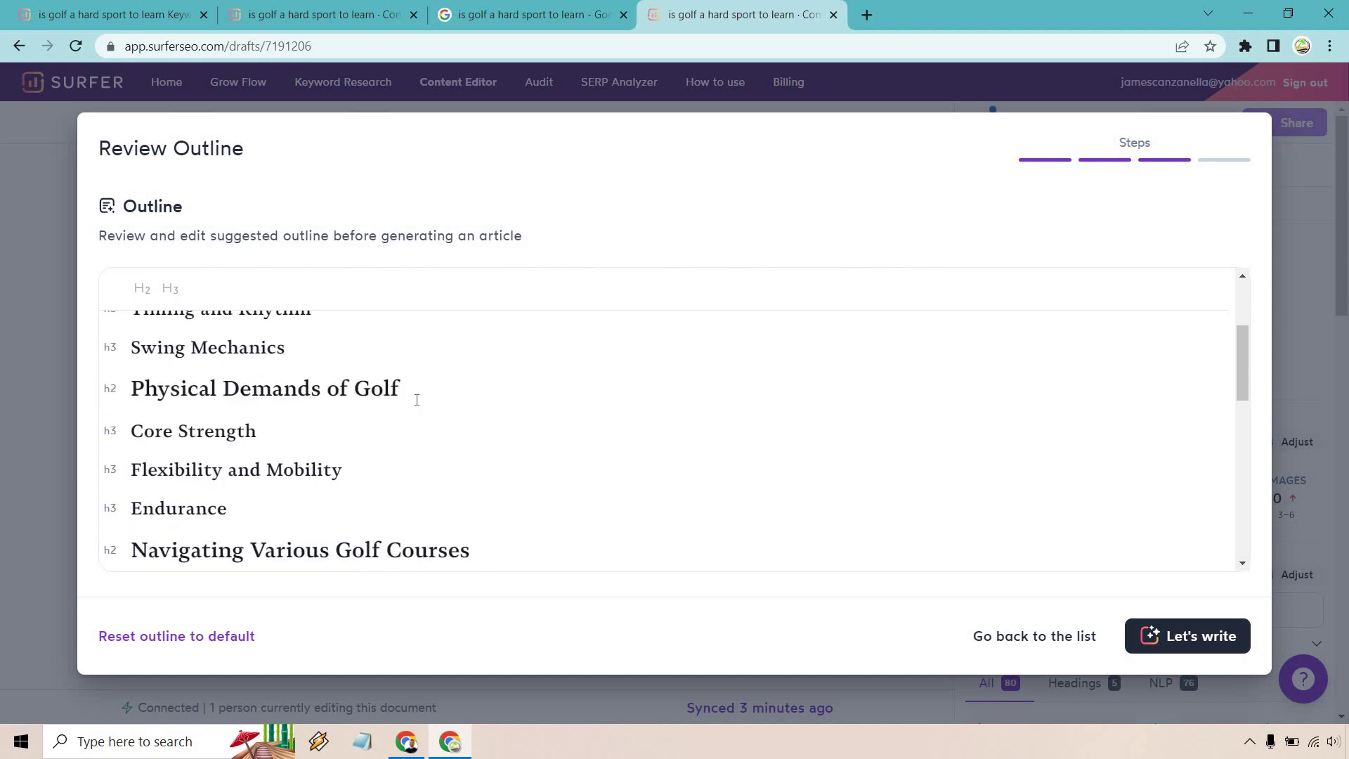
pyautogui.scroll(-1, 418, 397)
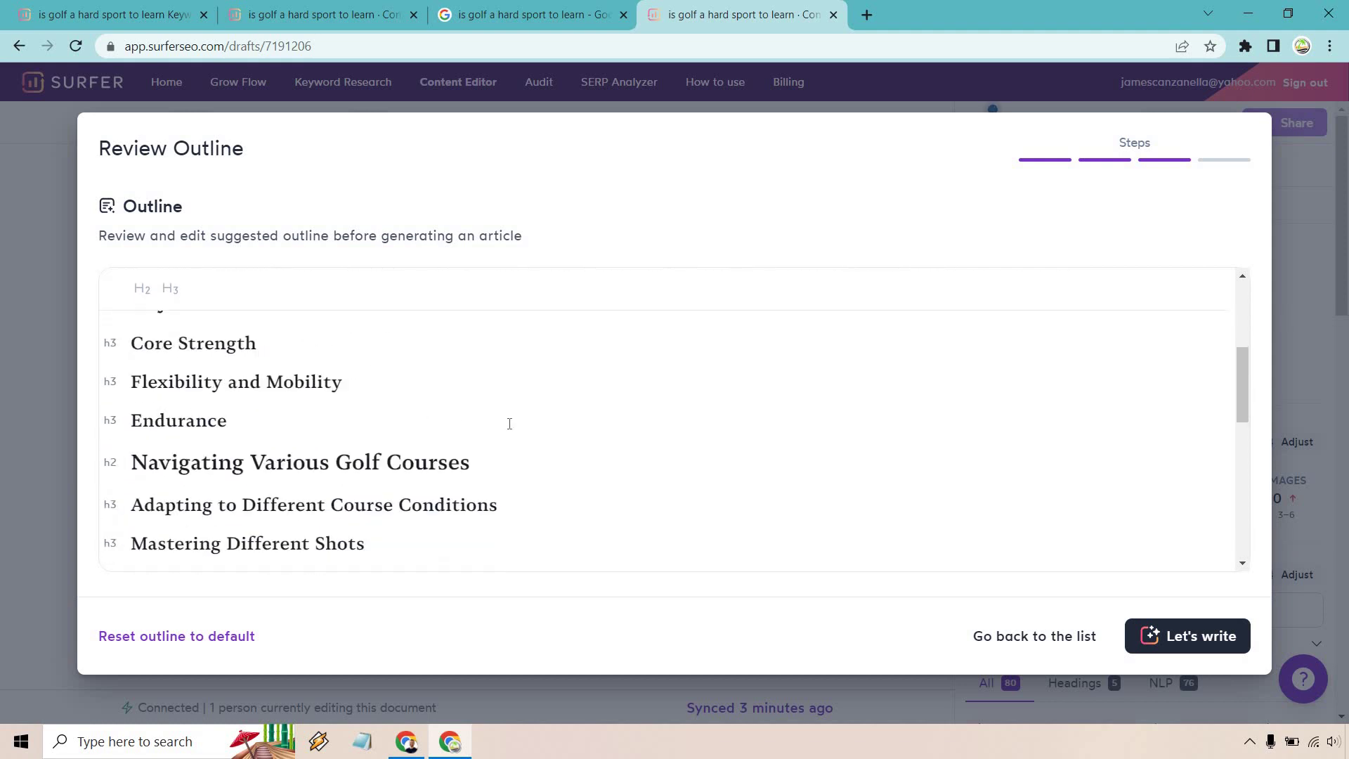
pyautogui.scroll(-1, 509, 424)
pyautogui.scroll(-3, 510, 421)
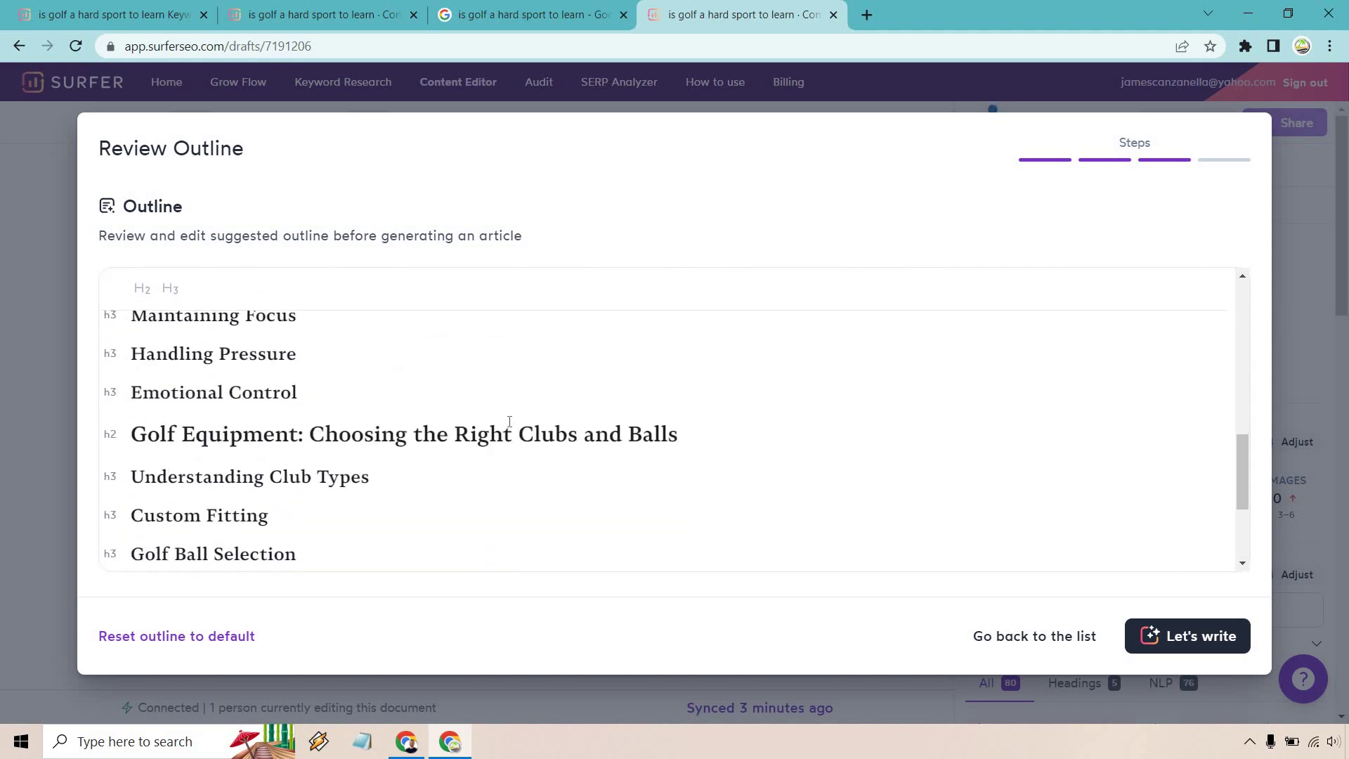
pyautogui.scroll(-2, 510, 422)
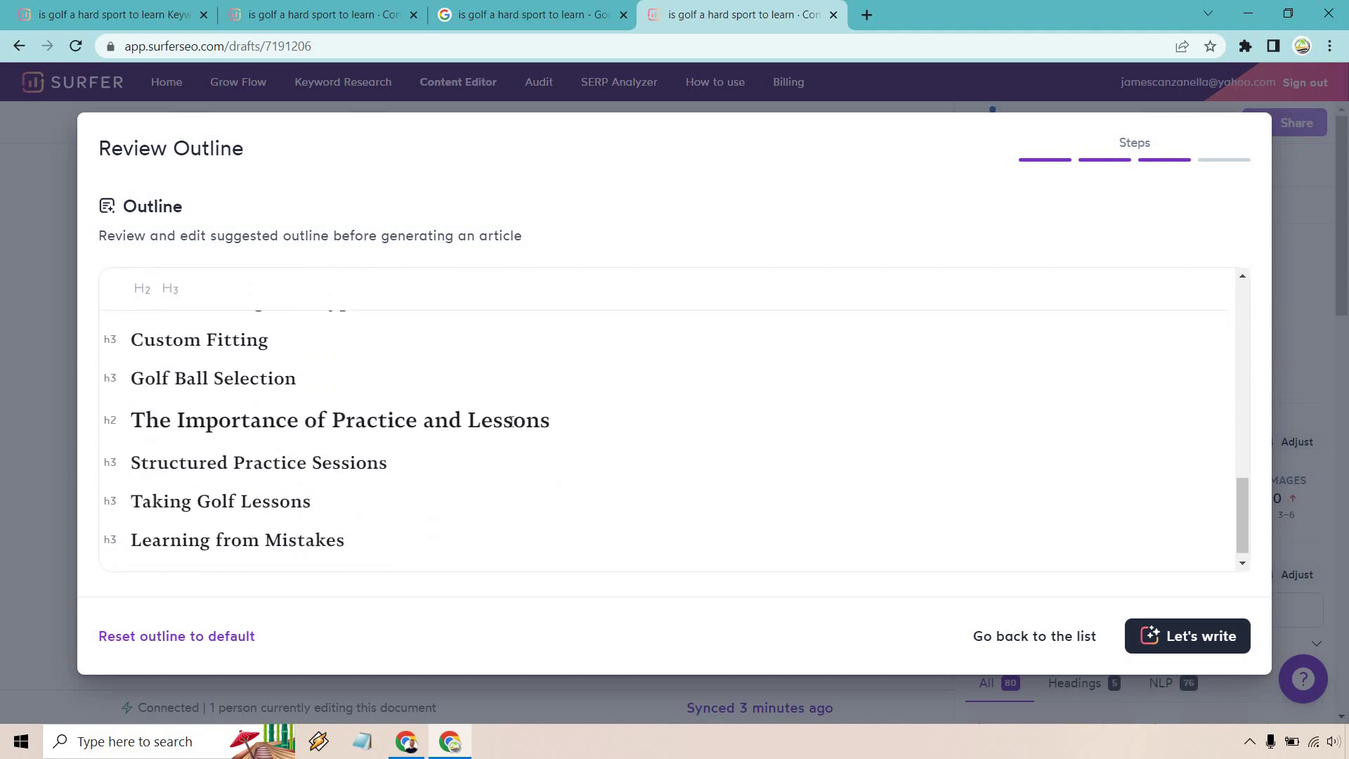
pyautogui.scroll(-1, 511, 420)
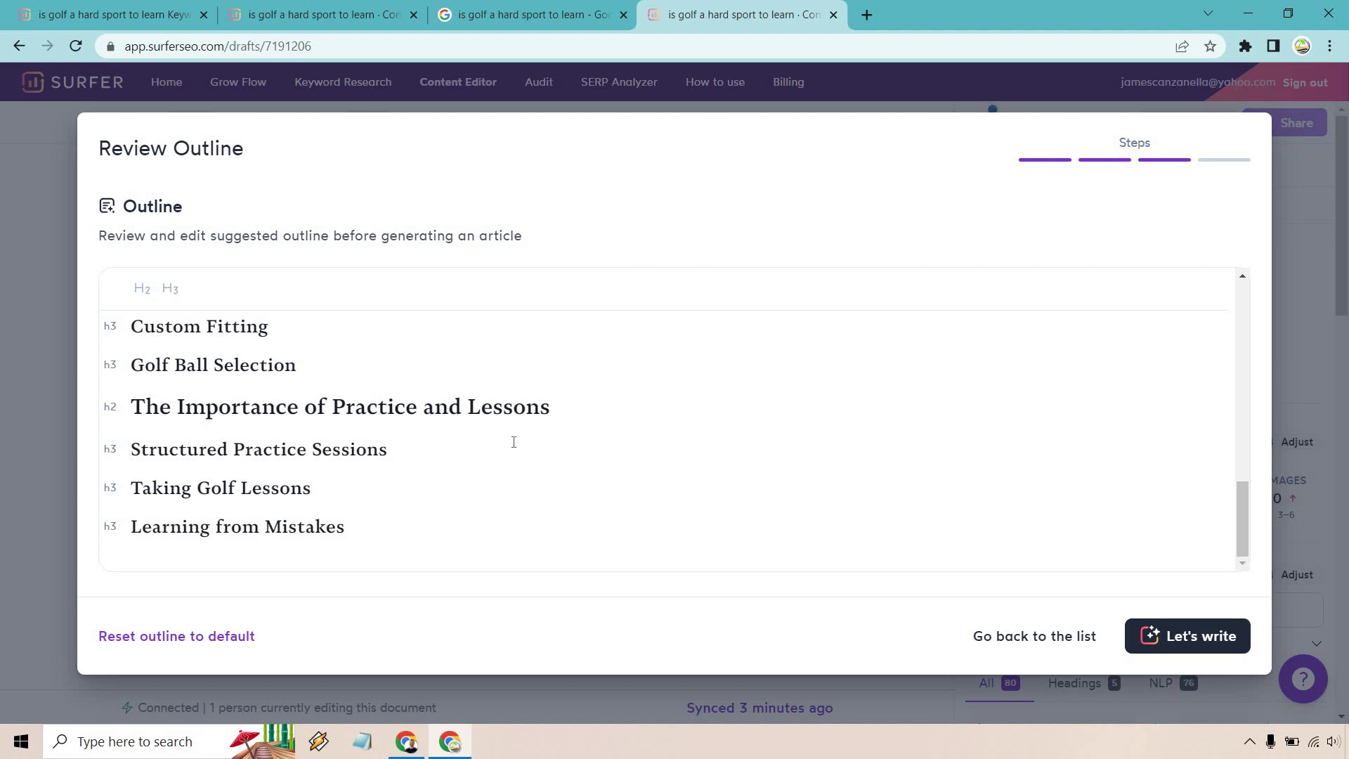
pyautogui.scroll(10, 514, 441)
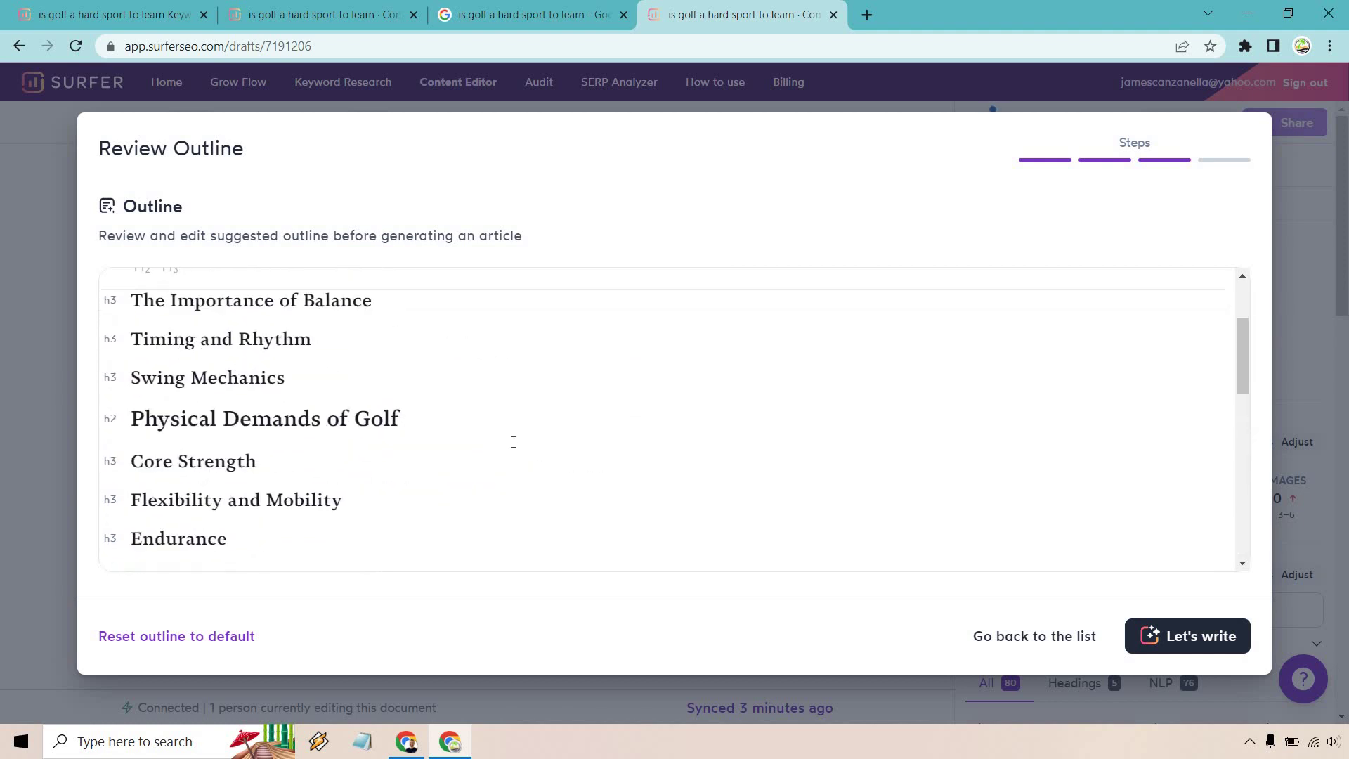
pyautogui.scroll(1, 513, 441)
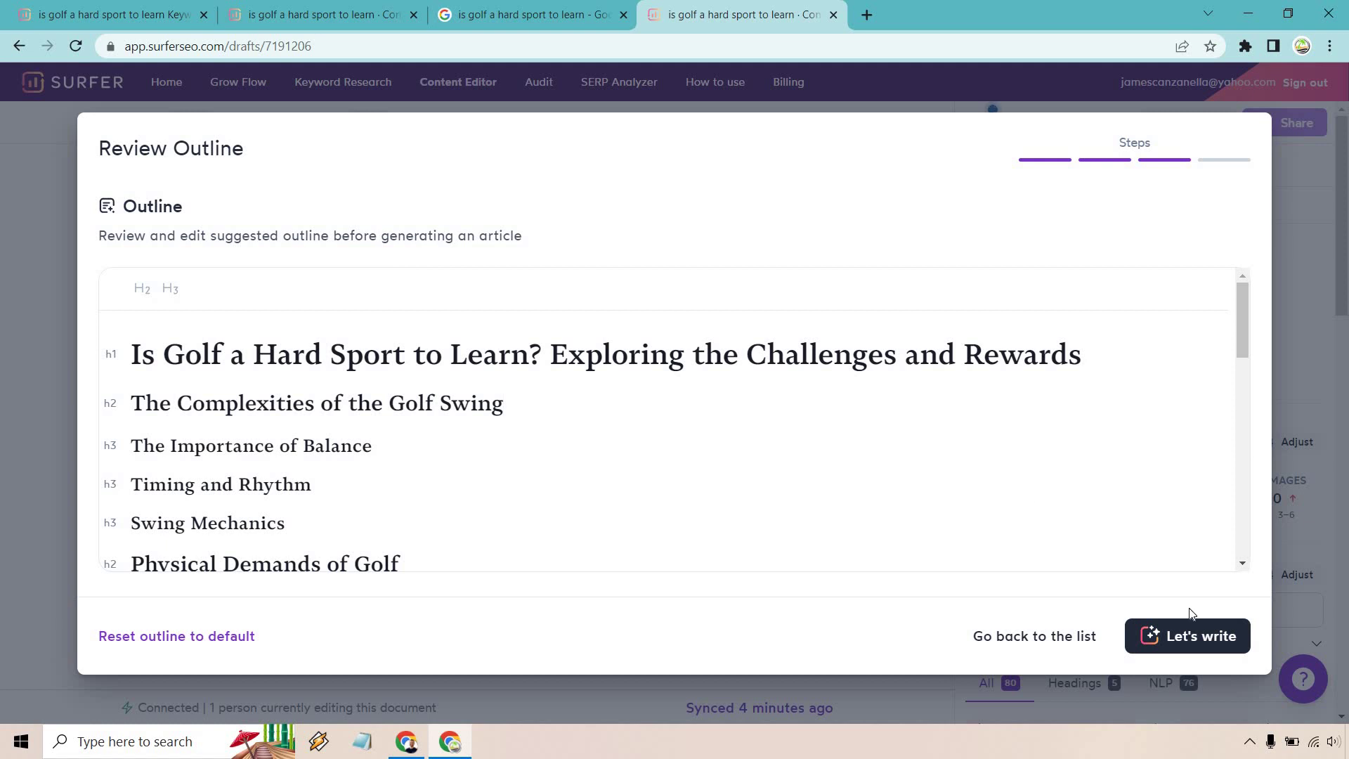
# Generate the full article from the outline and open the finished golf draft scoring 72/100
pyautogui.click(1187, 635)
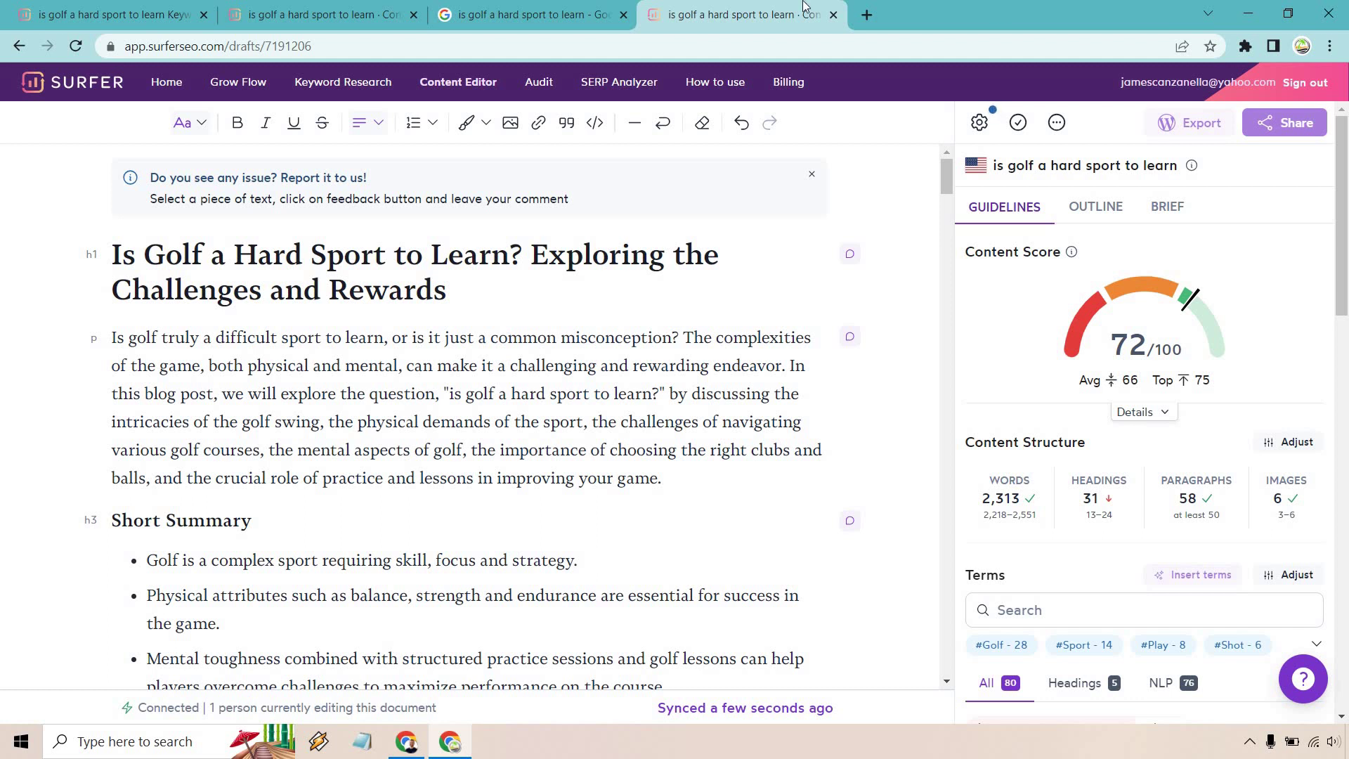
pyautogui.click(307, 4)
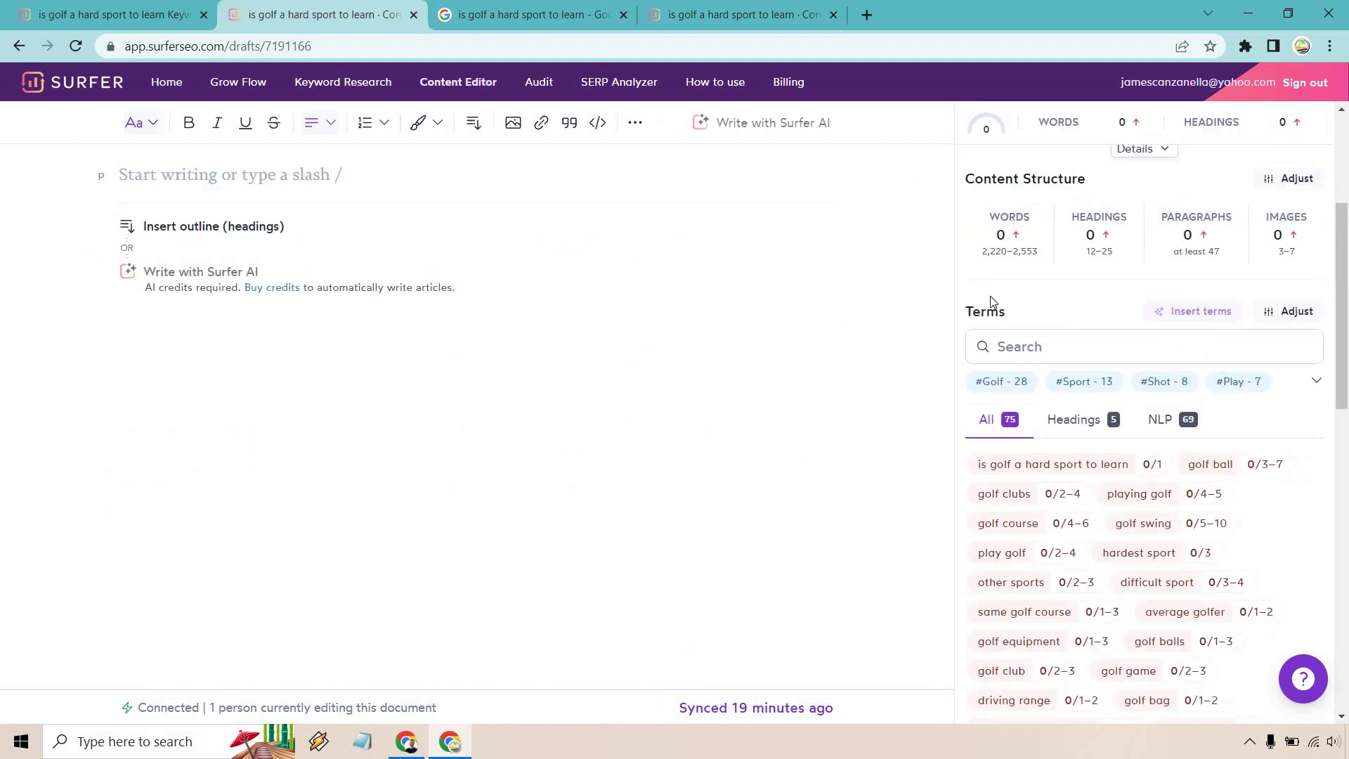
pyautogui.scroll(4, 1192, 401)
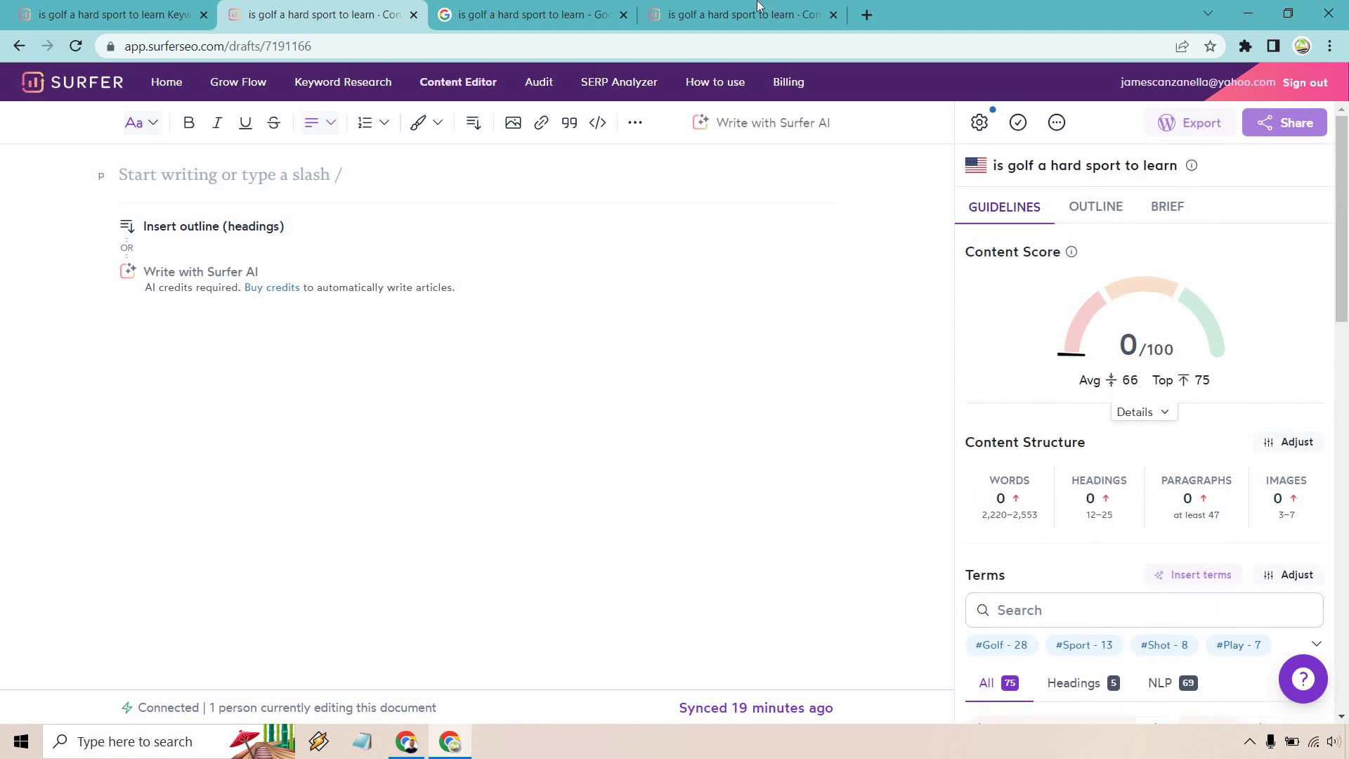
pyautogui.hotkey('ctrl', '4')
pyautogui.moveTo(1201, 317)
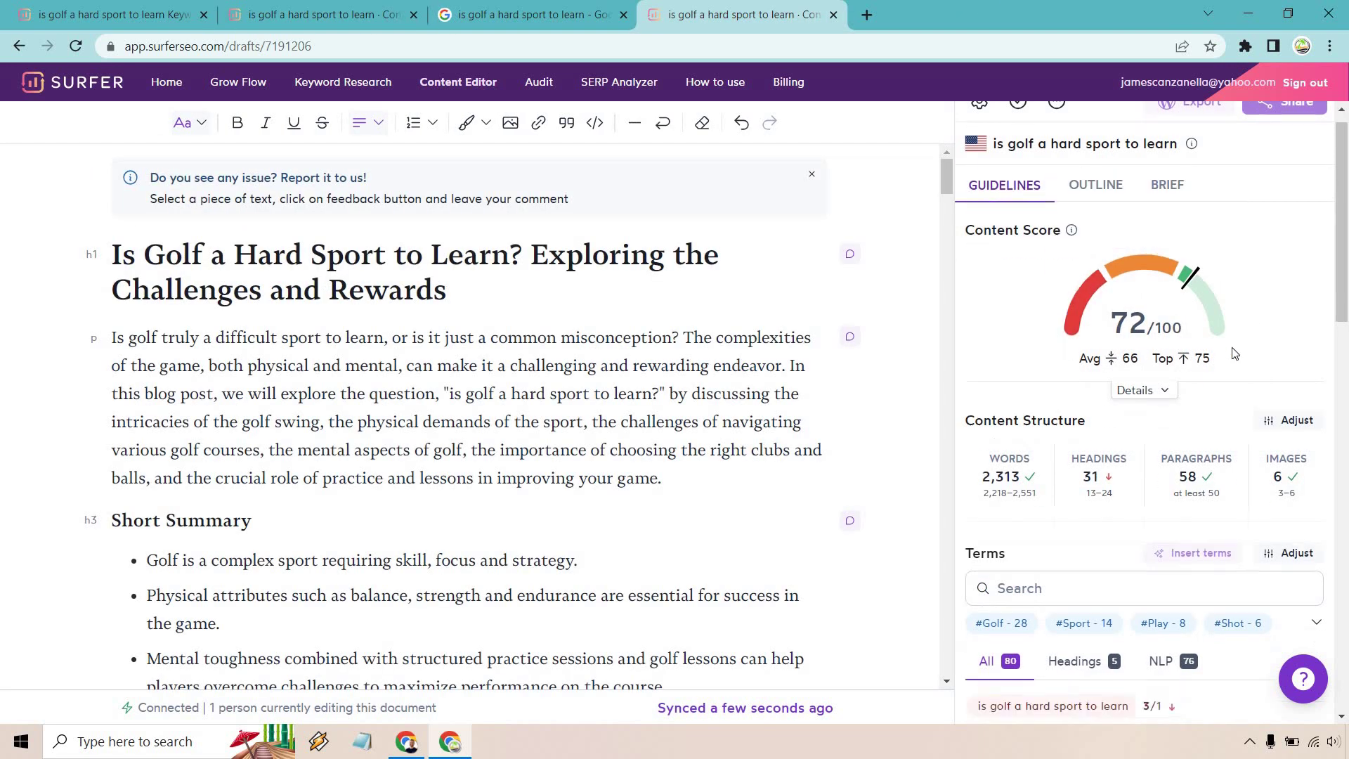
pyautogui.scroll(-5, 1277, 346)
pyautogui.scroll(-5, 1280, 346)
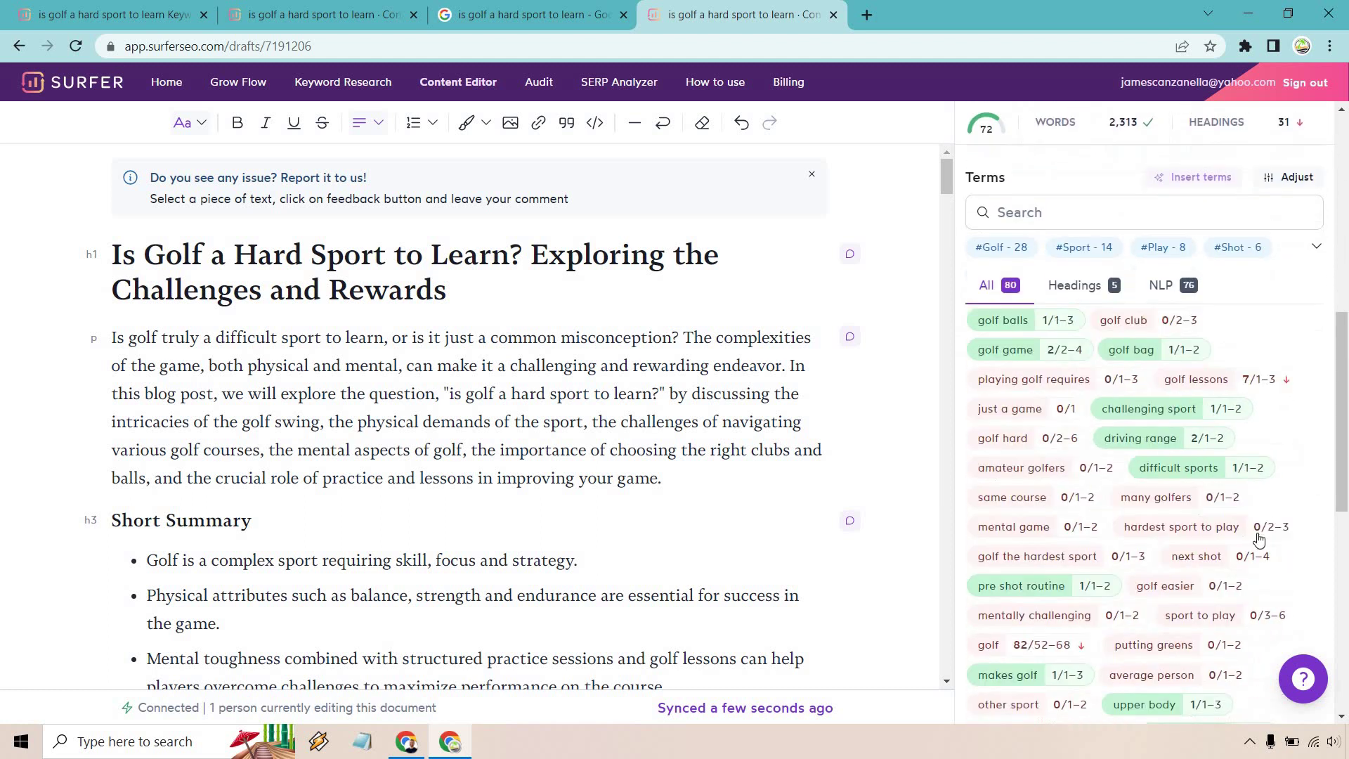
pyautogui.scroll(-1, 1309, 457)
pyautogui.scroll(-3, 1312, 458)
pyautogui.scroll(7, 1313, 467)
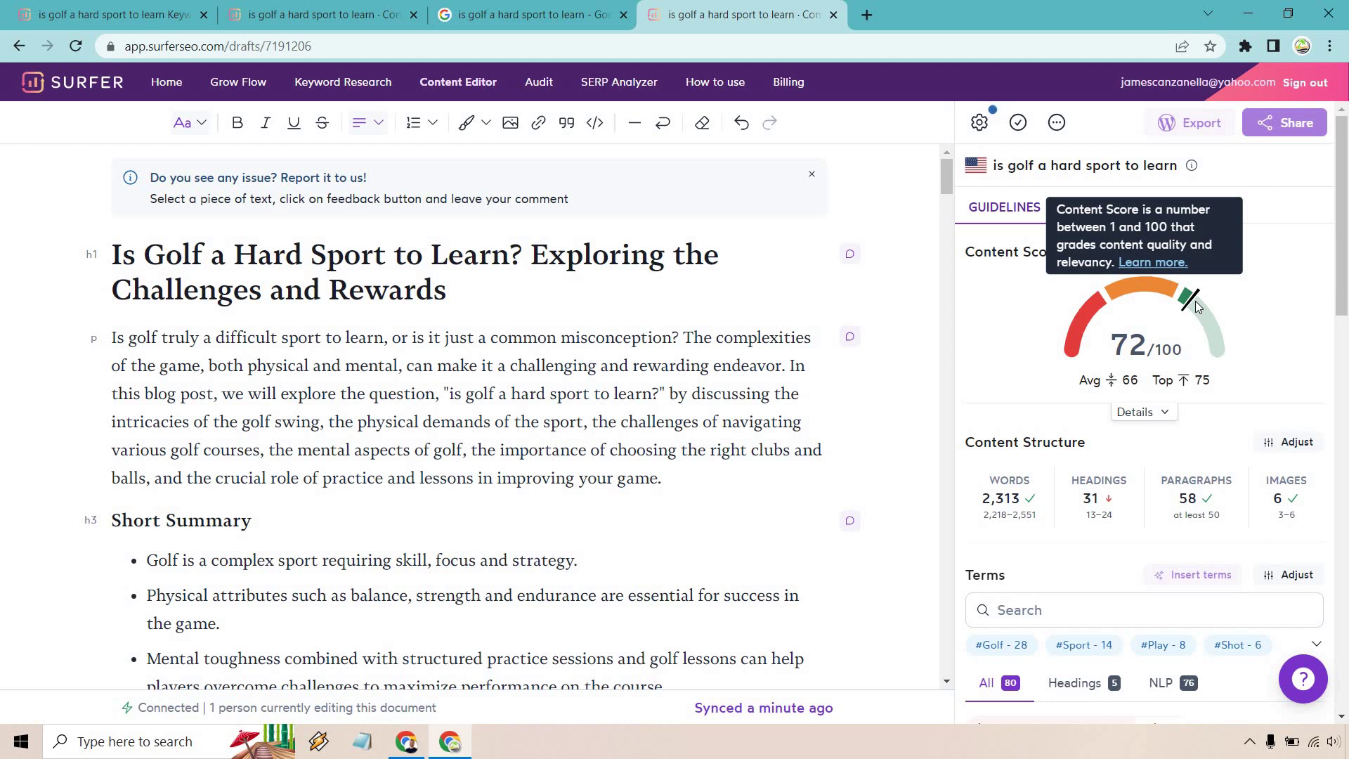
pyautogui.scroll(-3, 1245, 355)
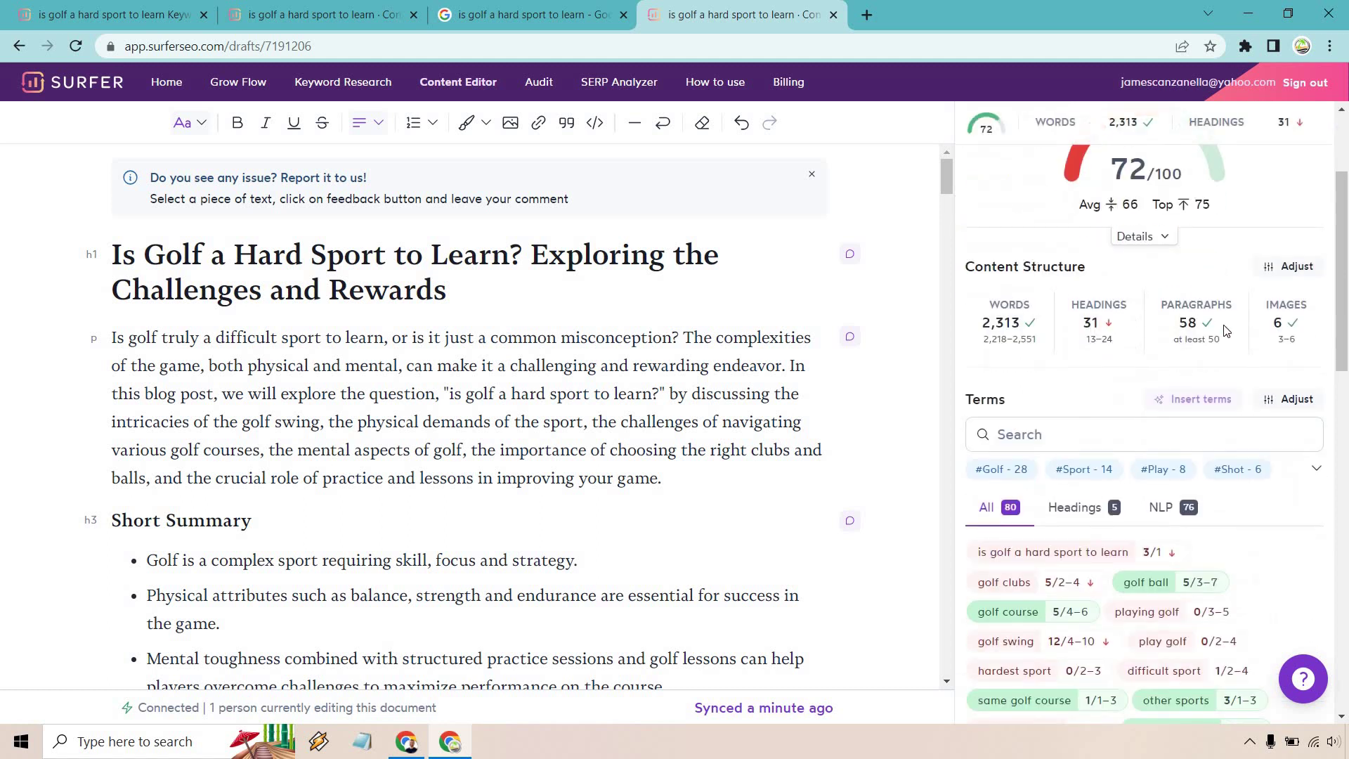
pyautogui.scroll(-2, 1245, 354)
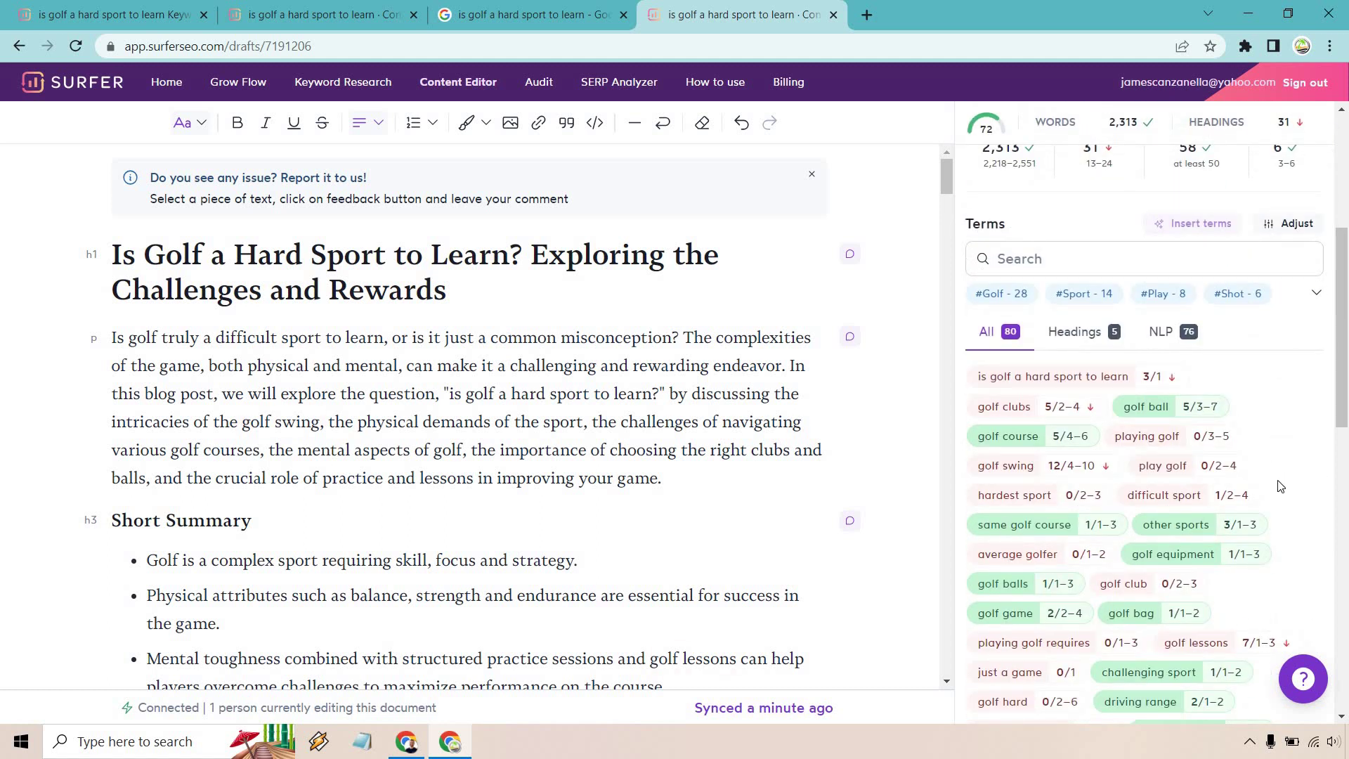
pyautogui.scroll(5, 1282, 486)
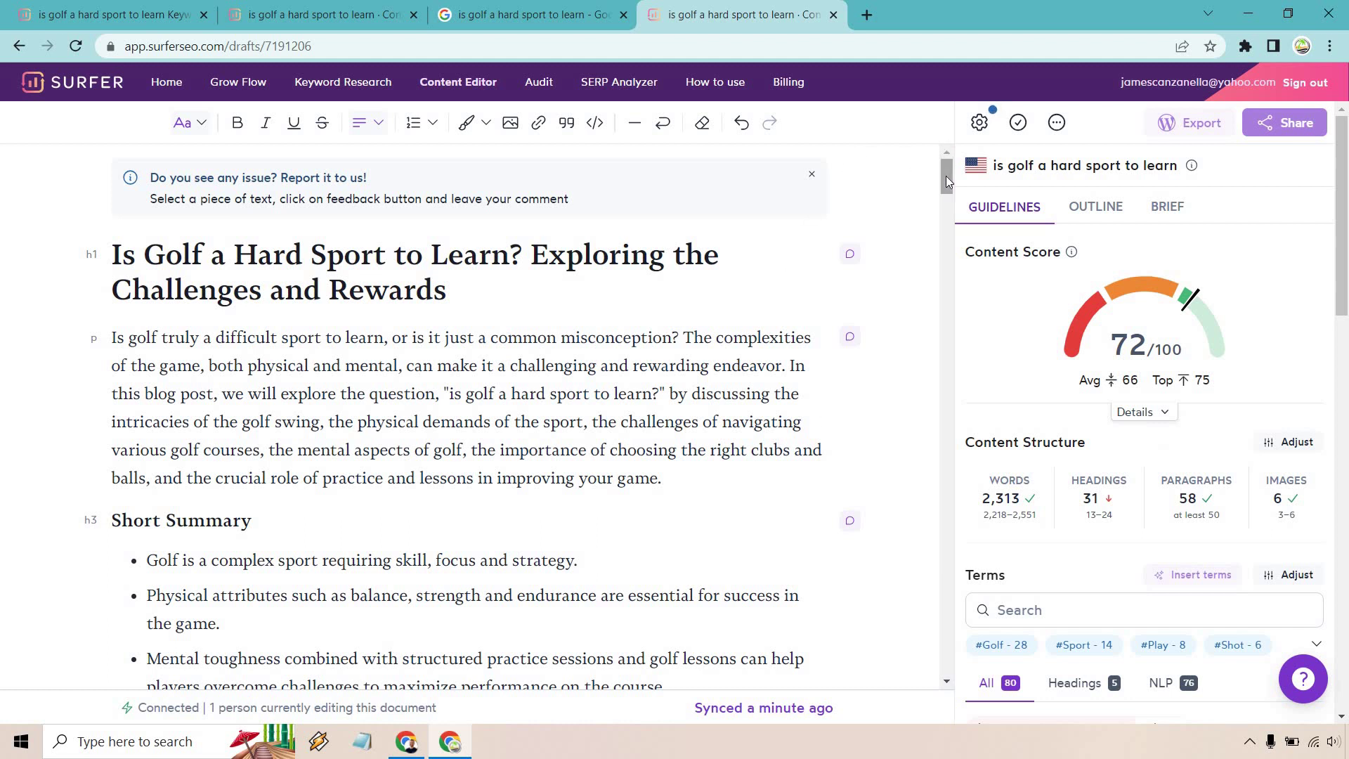
pyautogui.moveTo(946, 175); pyautogui.dragTo(951, 203)
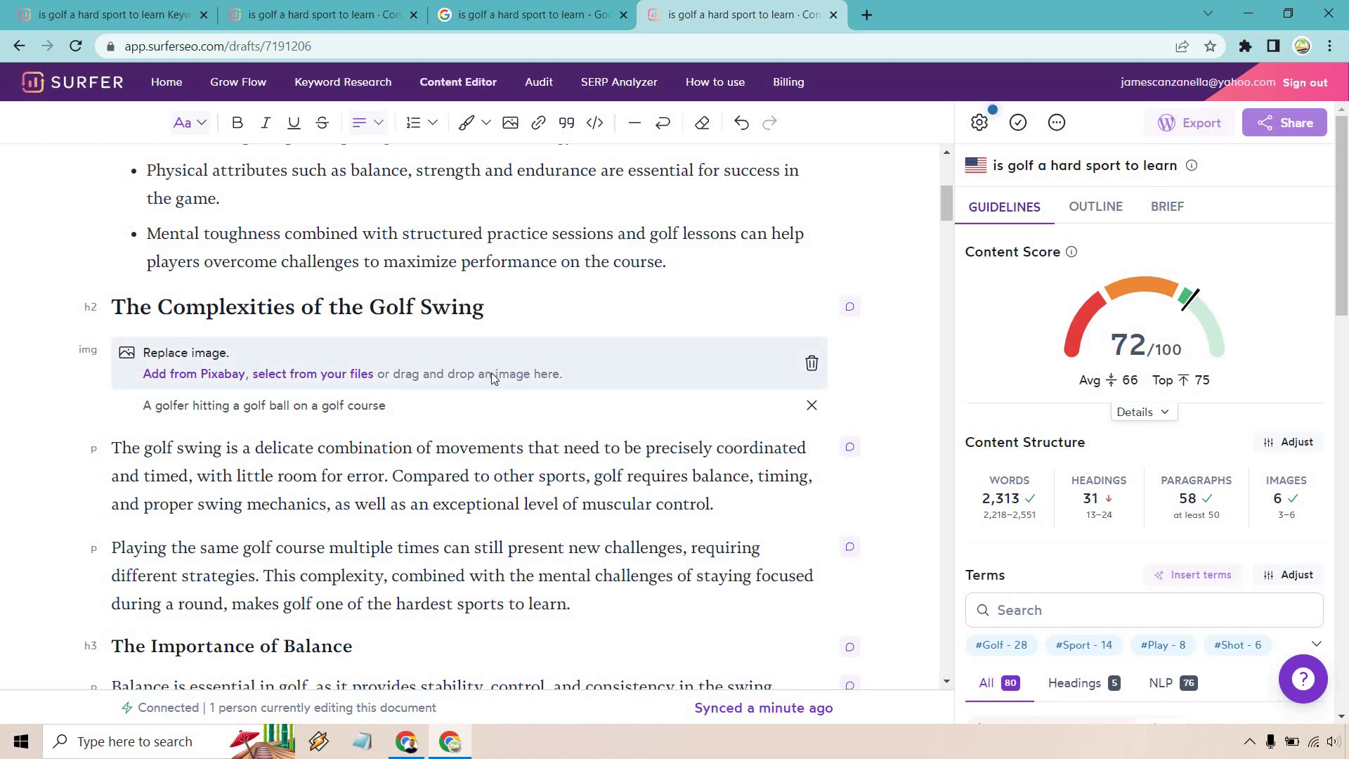
pyautogui.scroll(-3, 546, 338)
pyautogui.scroll(-1, 546, 338)
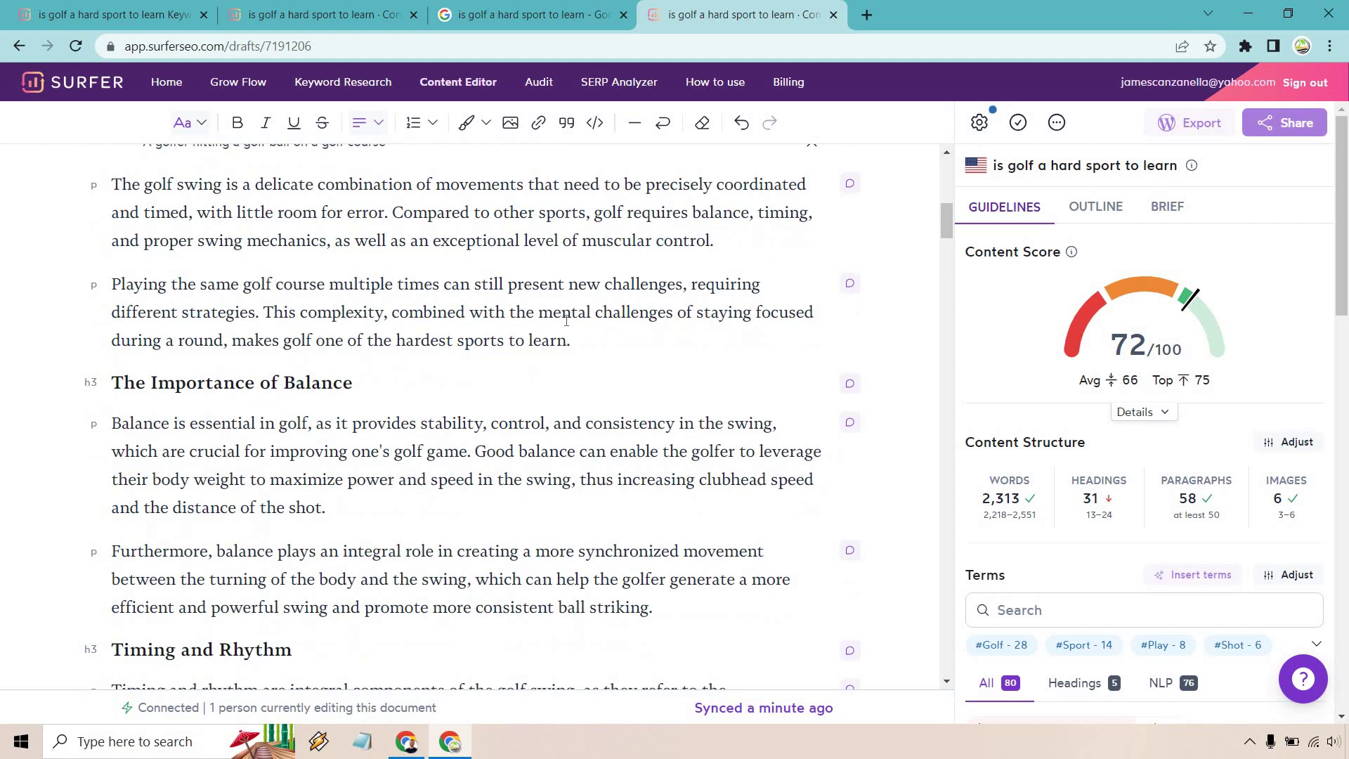
pyautogui.scroll(-6, 567, 314)
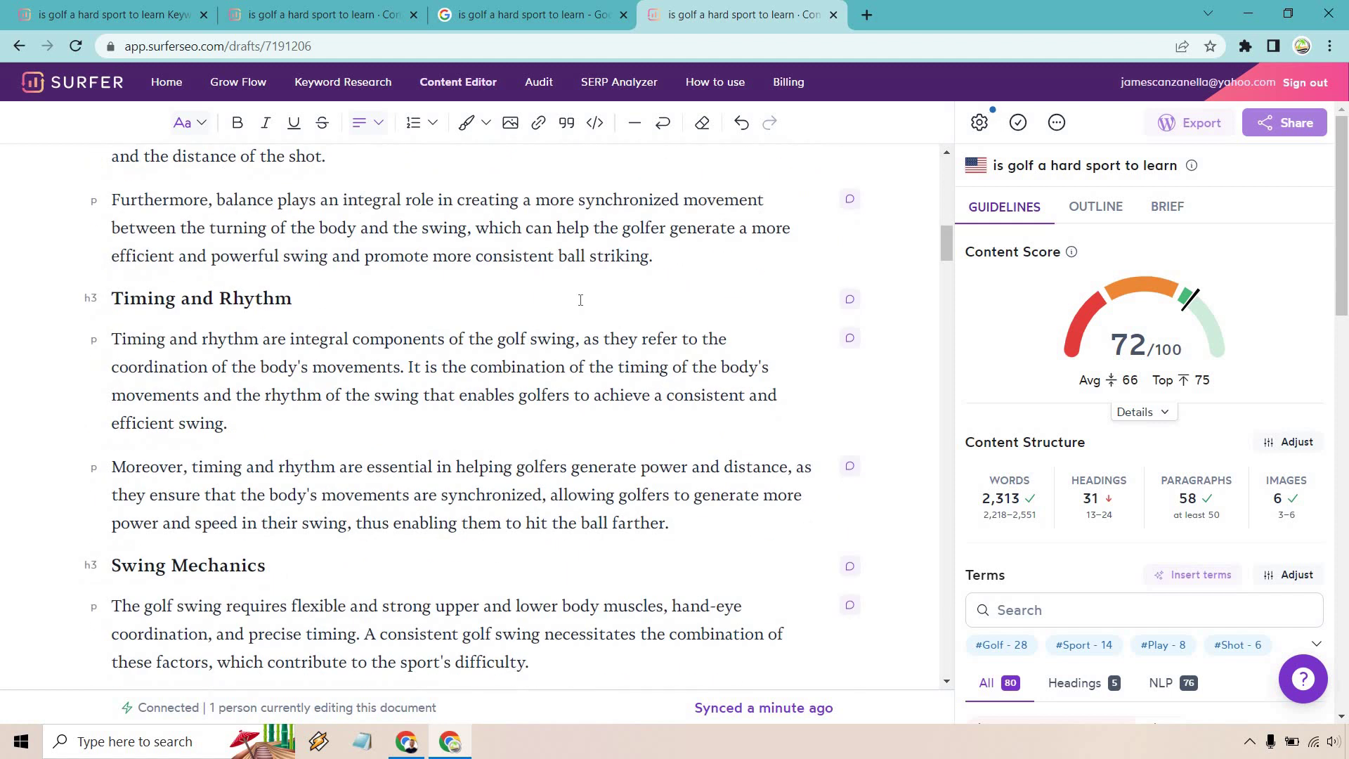
pyautogui.scroll(-1, 581, 300)
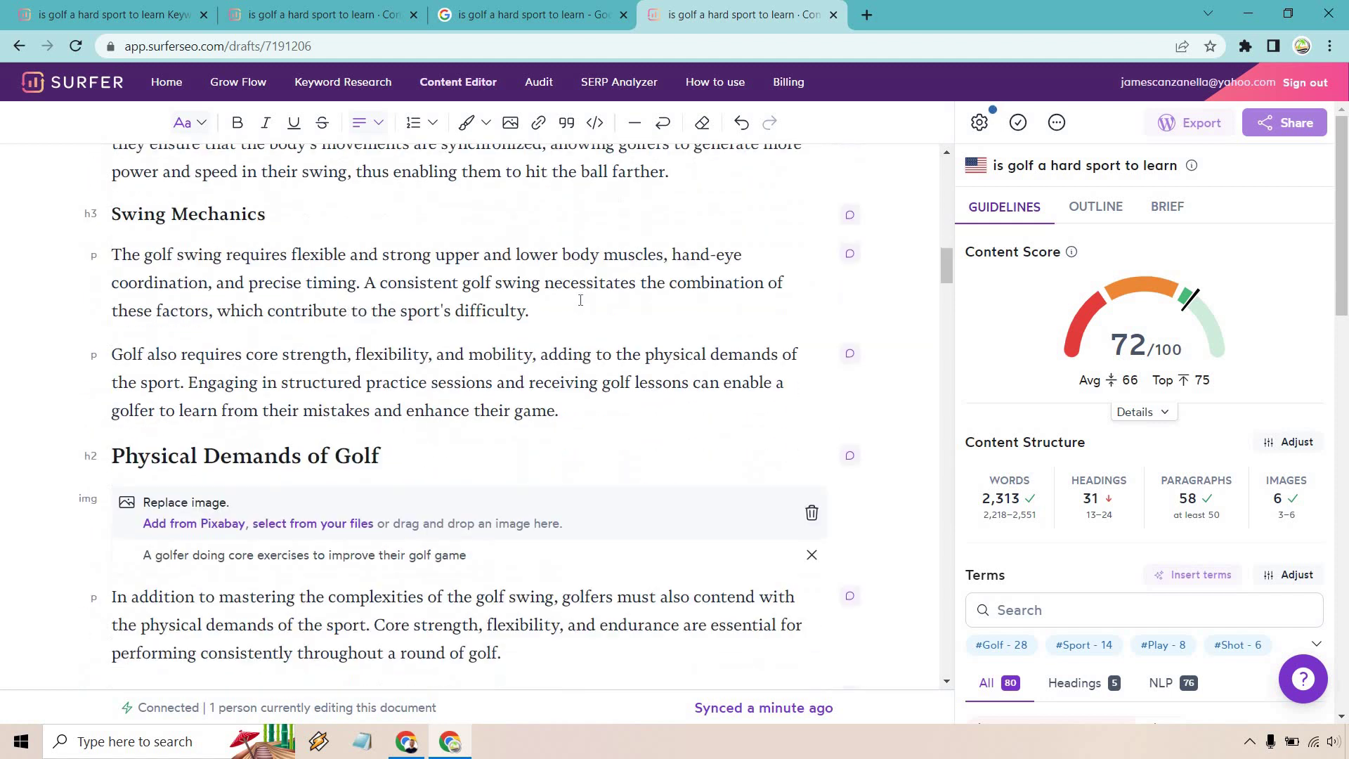
pyautogui.scroll(-4, 580, 300)
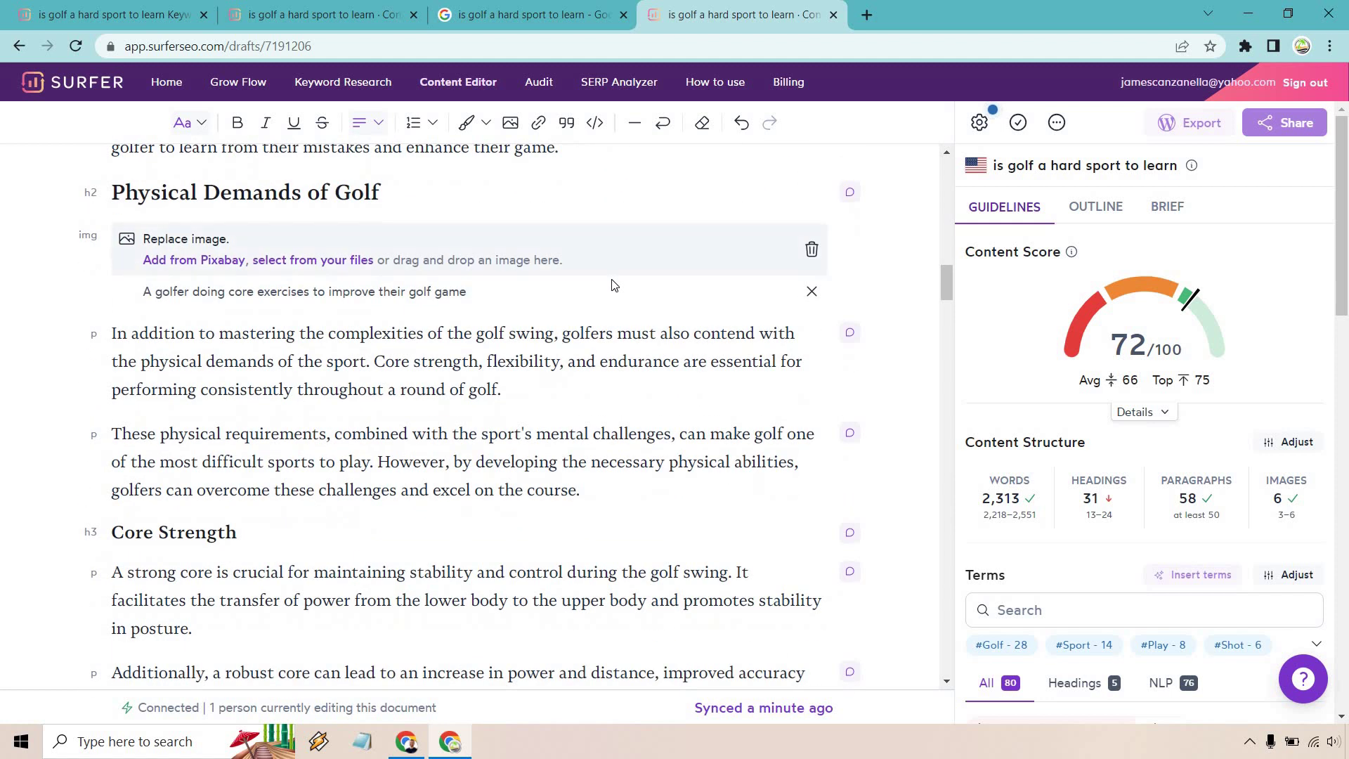
pyautogui.scroll(-8, 612, 284)
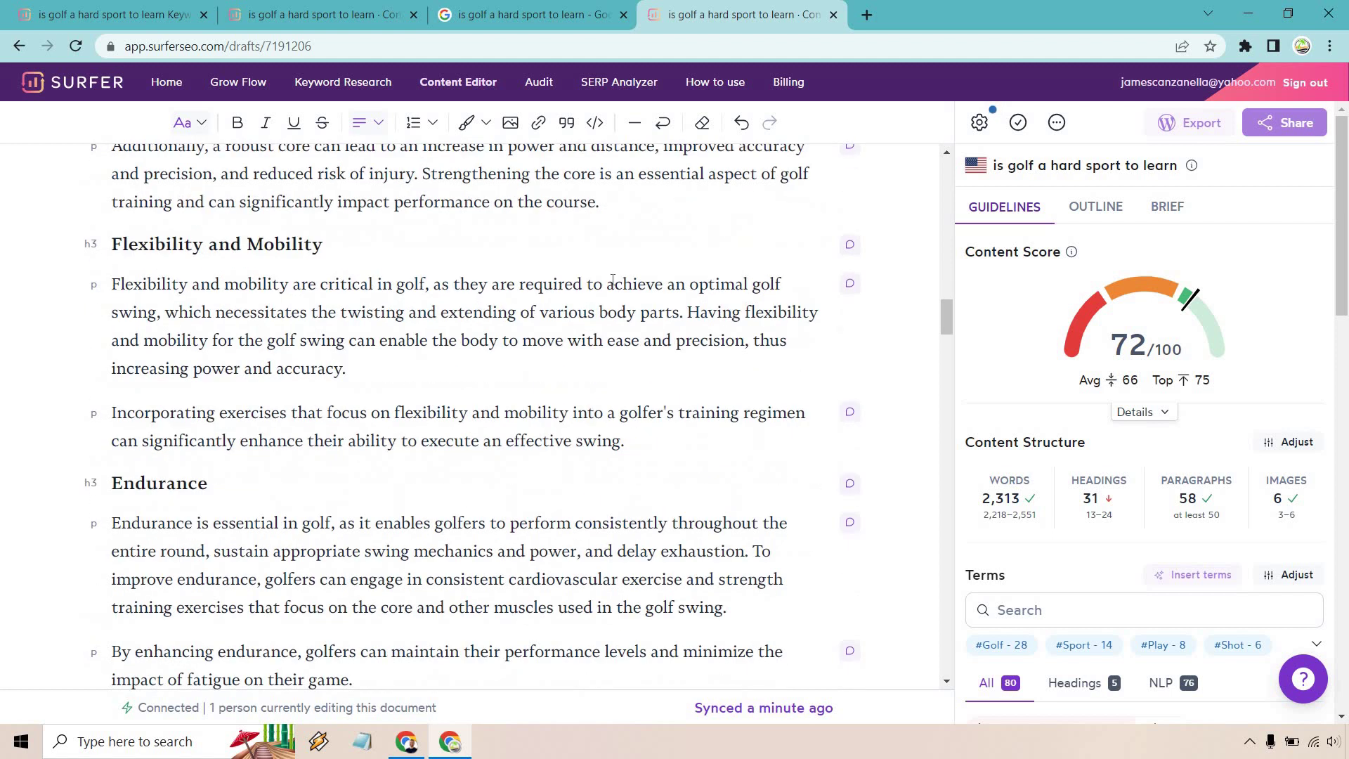
pyautogui.scroll(-4, 612, 280)
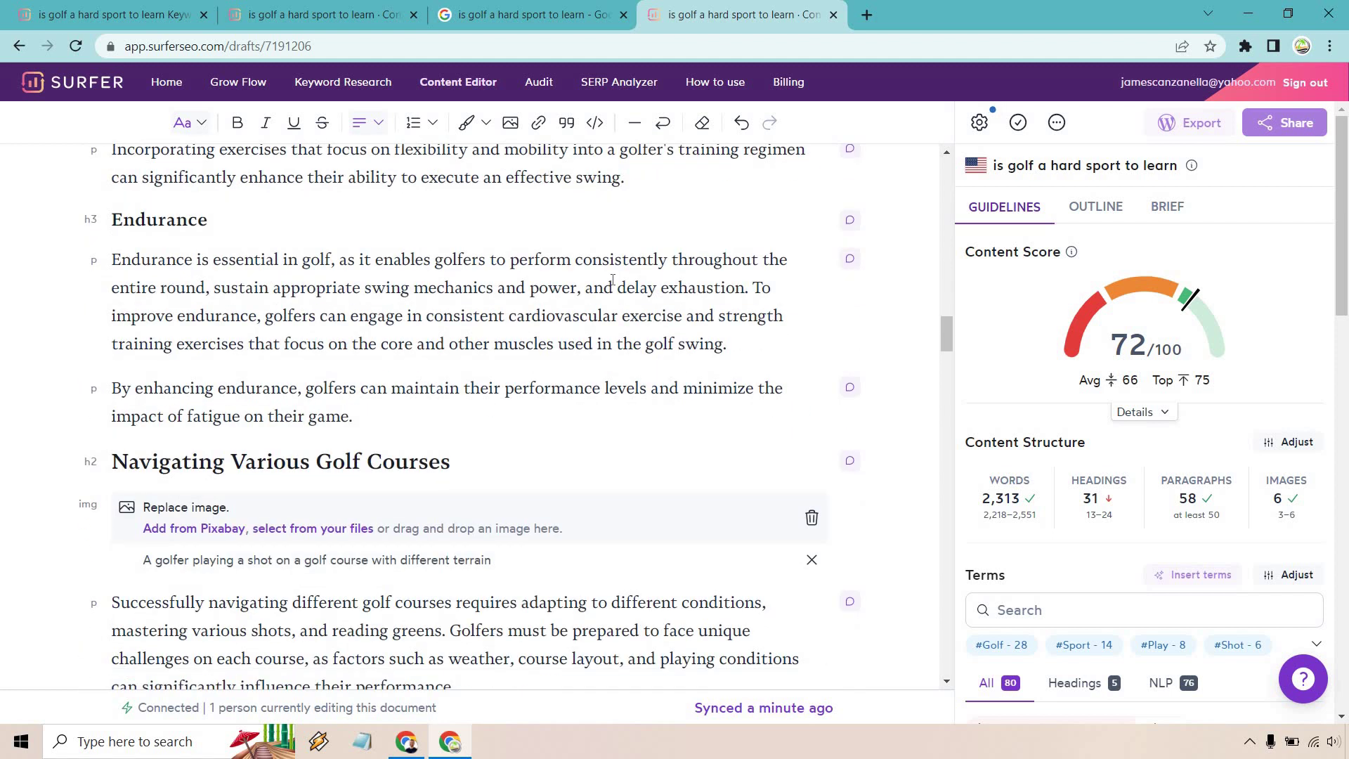
pyautogui.scroll(-4, 612, 279)
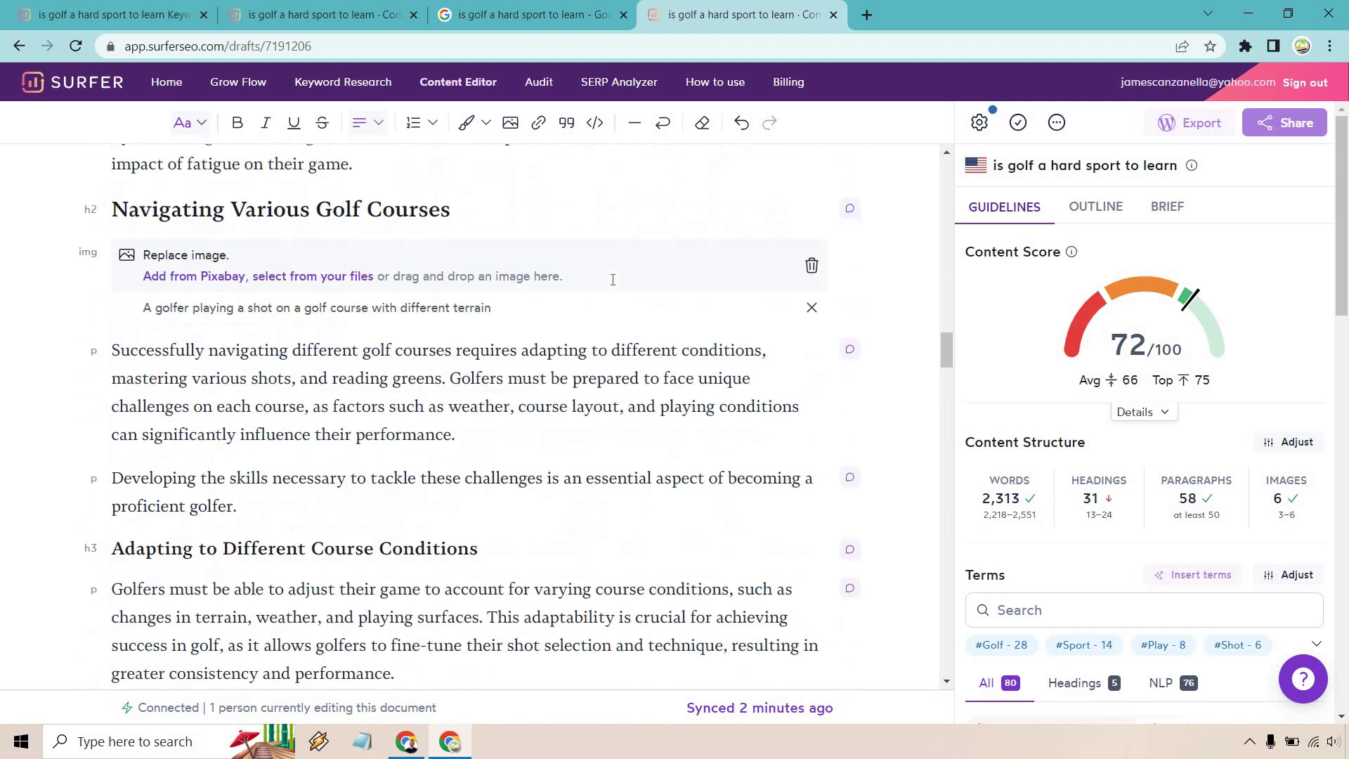
pyautogui.scroll(-4, 612, 284)
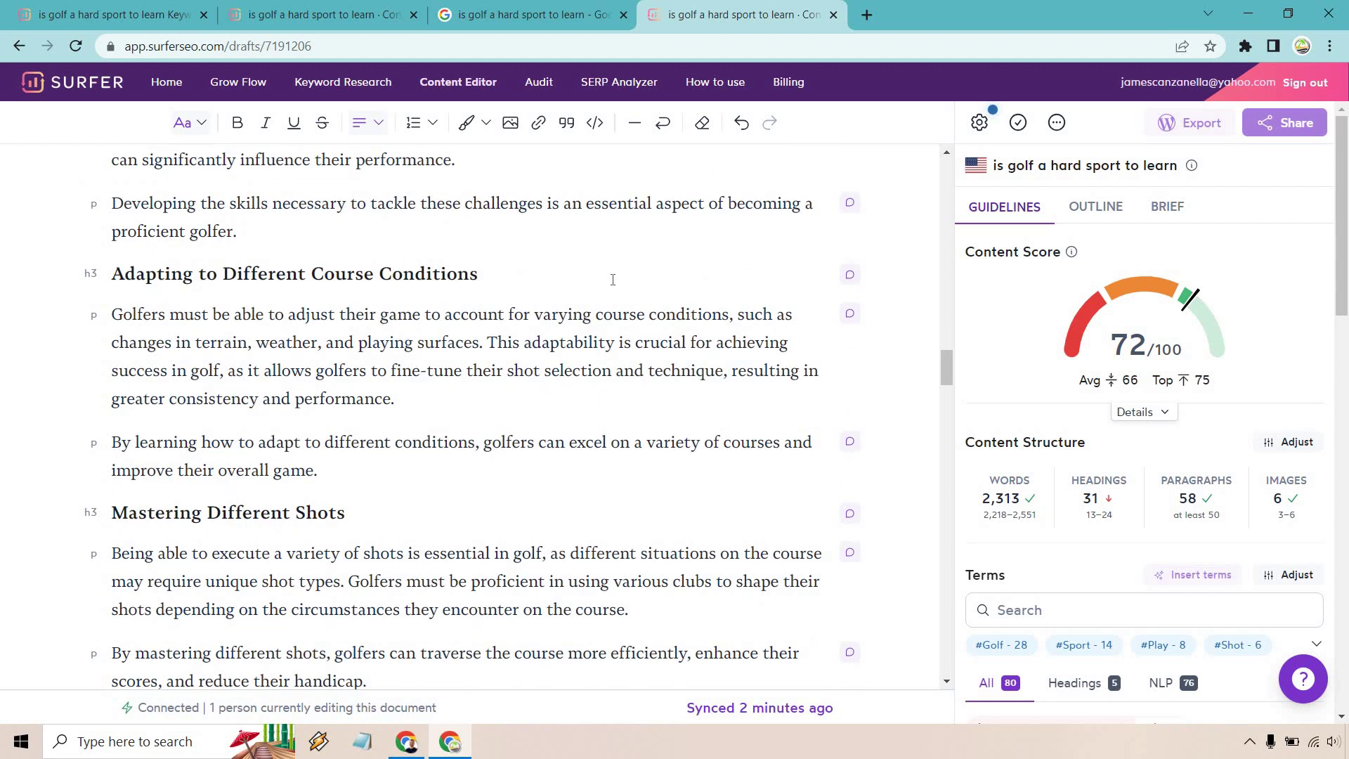
pyautogui.scroll(-1, 611, 280)
pyautogui.scroll(-1, 611, 279)
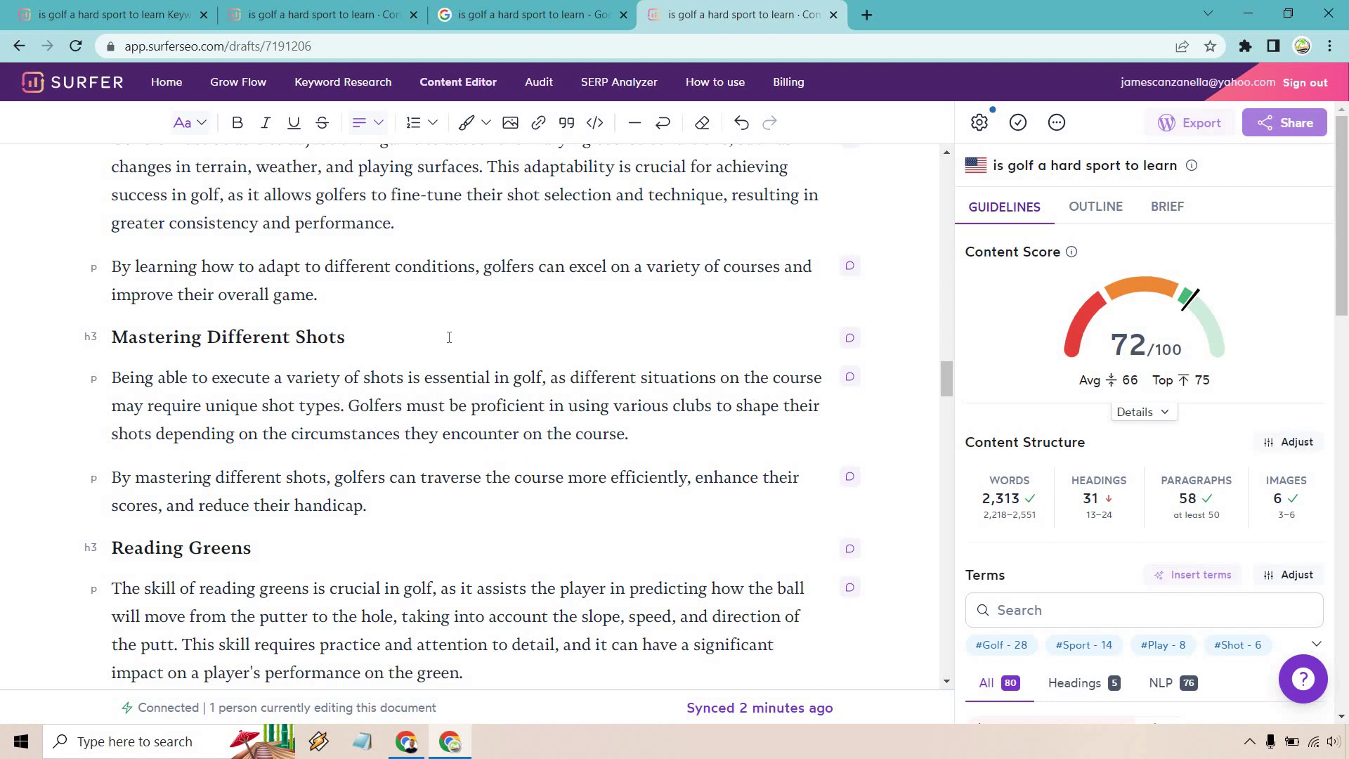
pyautogui.scroll(-2, 449, 337)
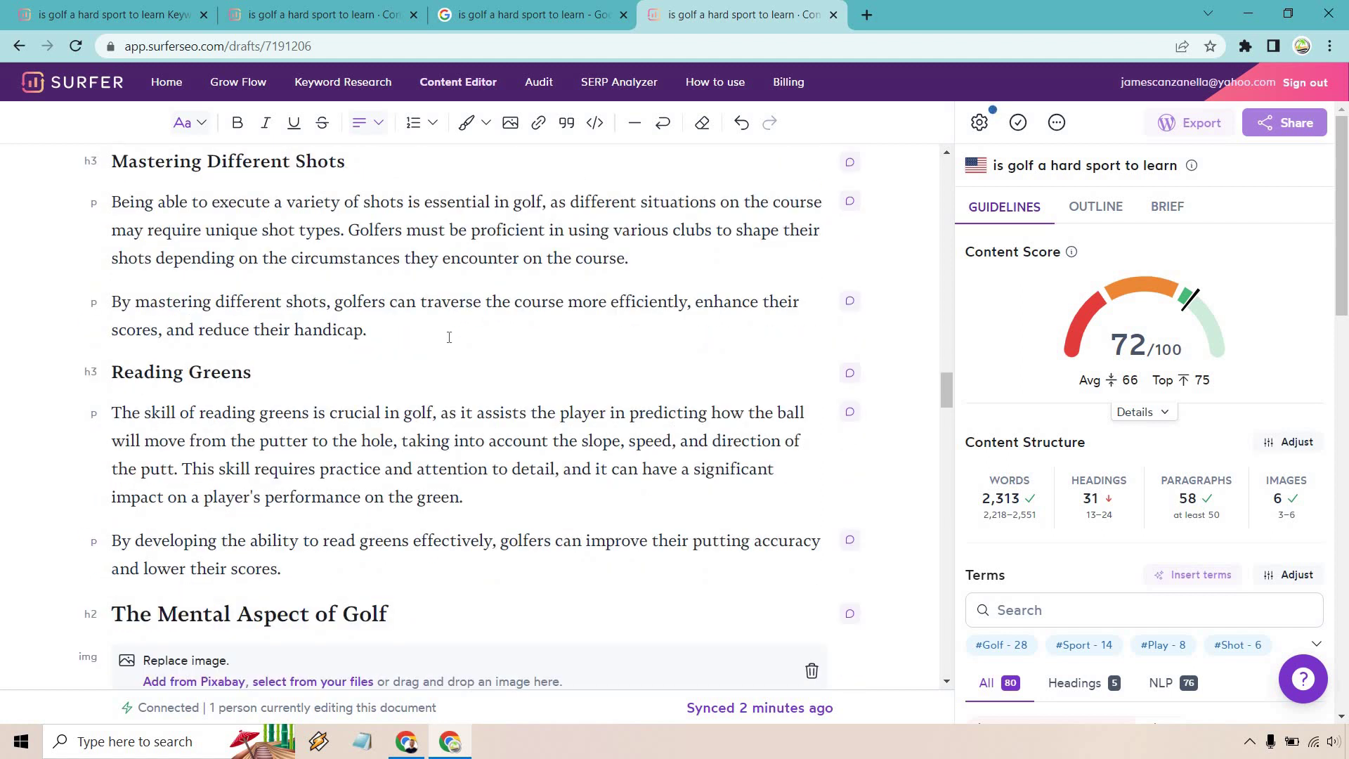
pyautogui.scroll(-3, 449, 337)
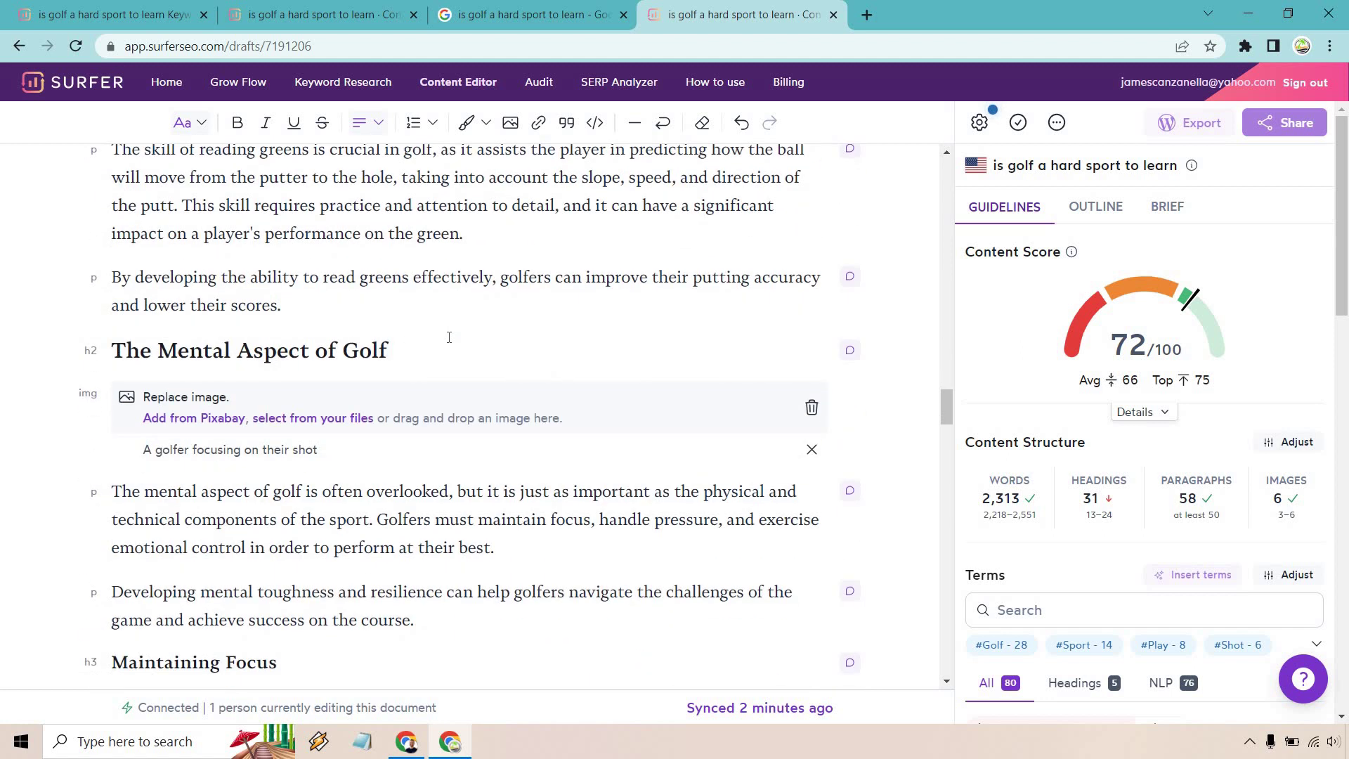
pyautogui.scroll(-2, 449, 337)
pyautogui.scroll(-3, 489, 346)
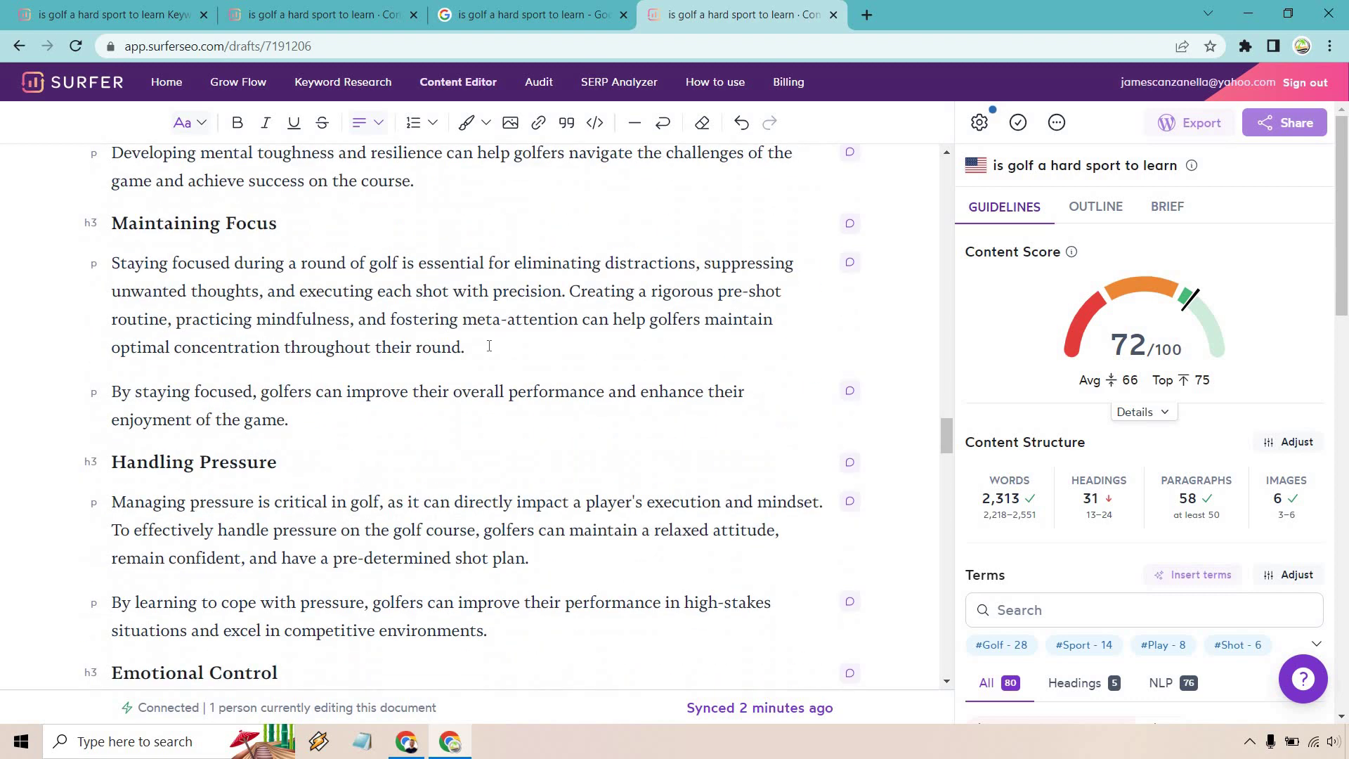
pyautogui.scroll(-8, 489, 346)
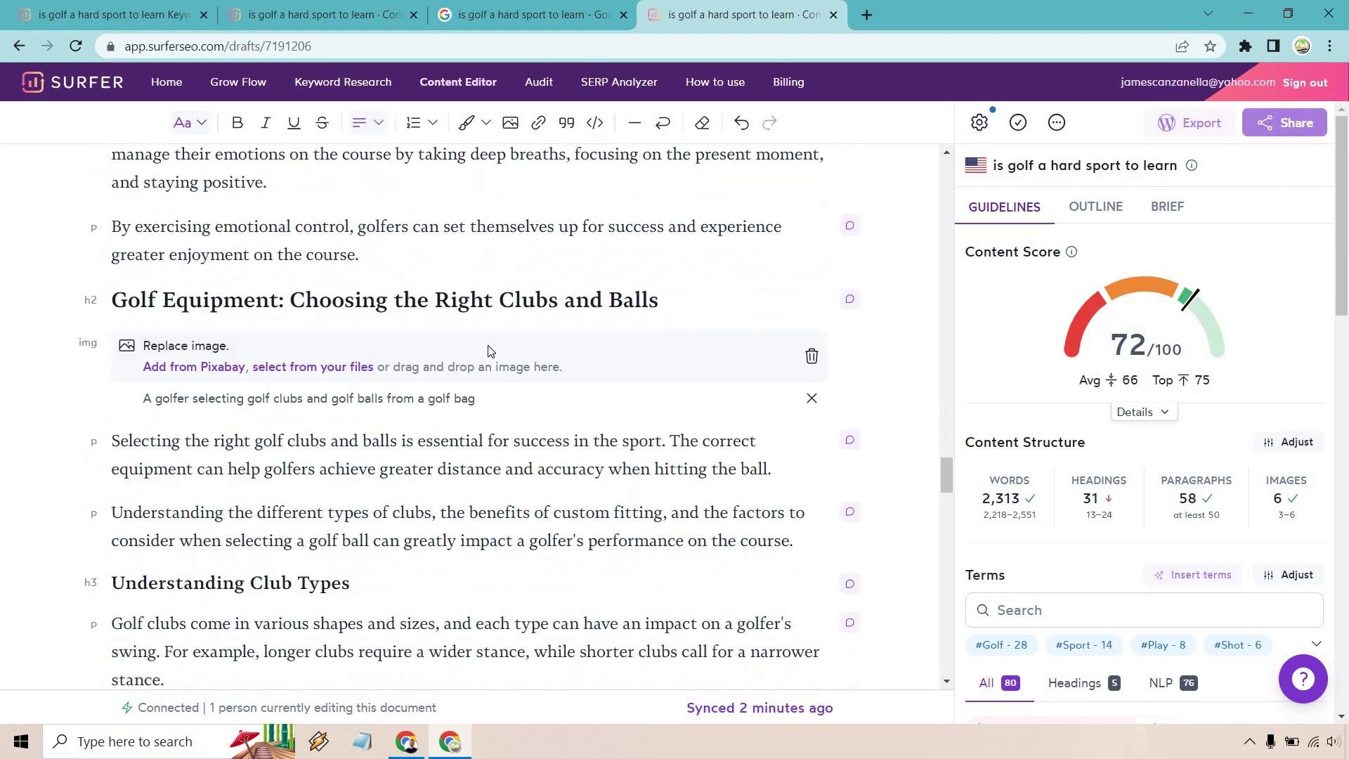
pyautogui.scroll(-5, 489, 350)
pyautogui.scroll(-2, 489, 346)
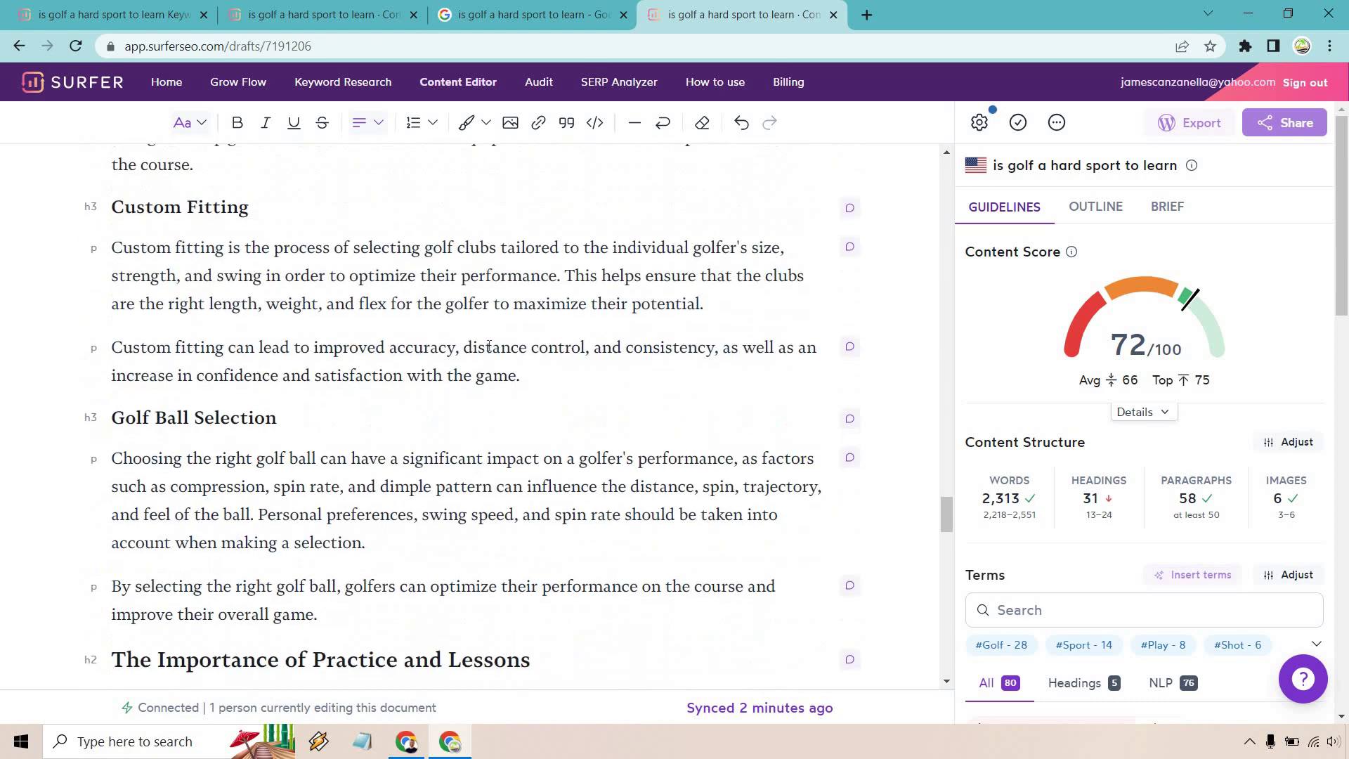
pyautogui.scroll(-2, 489, 345)
pyautogui.scroll(-3, 523, 349)
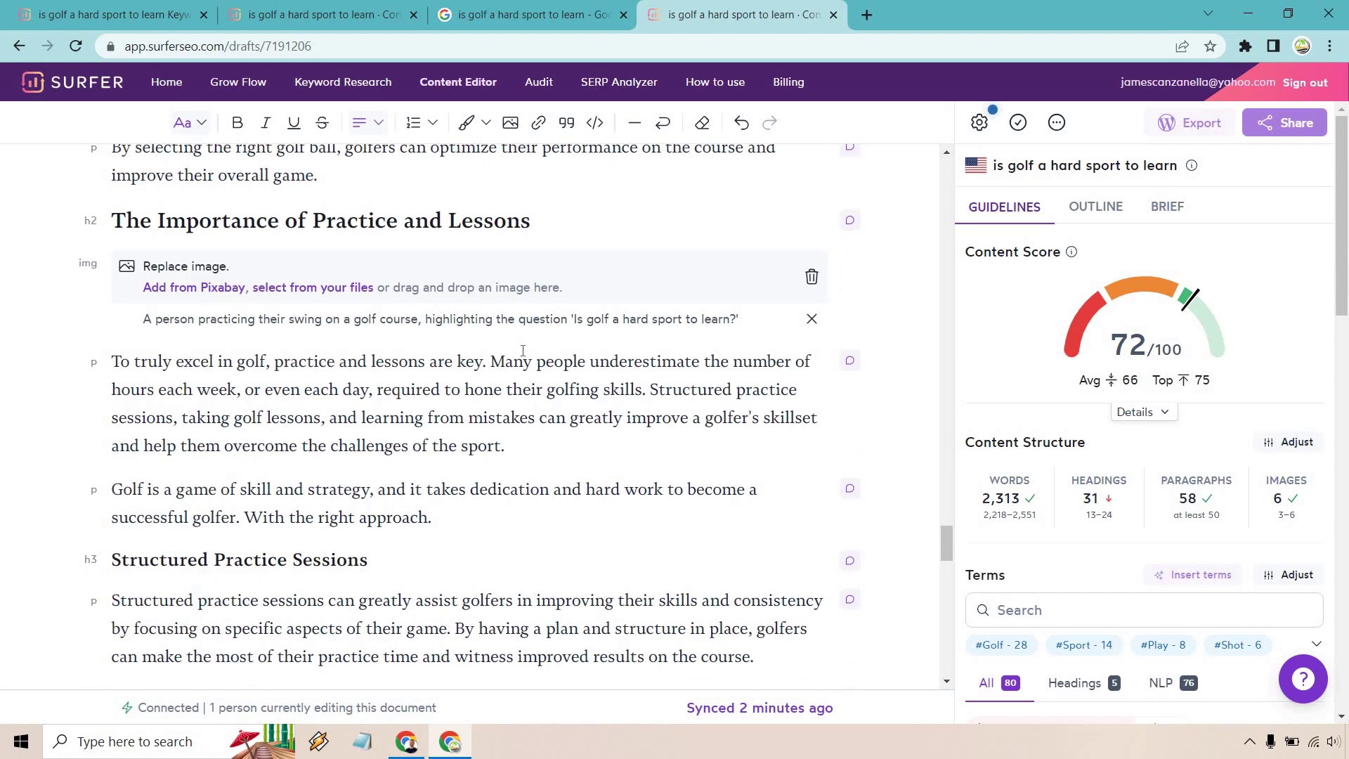
pyautogui.scroll(-13, 523, 350)
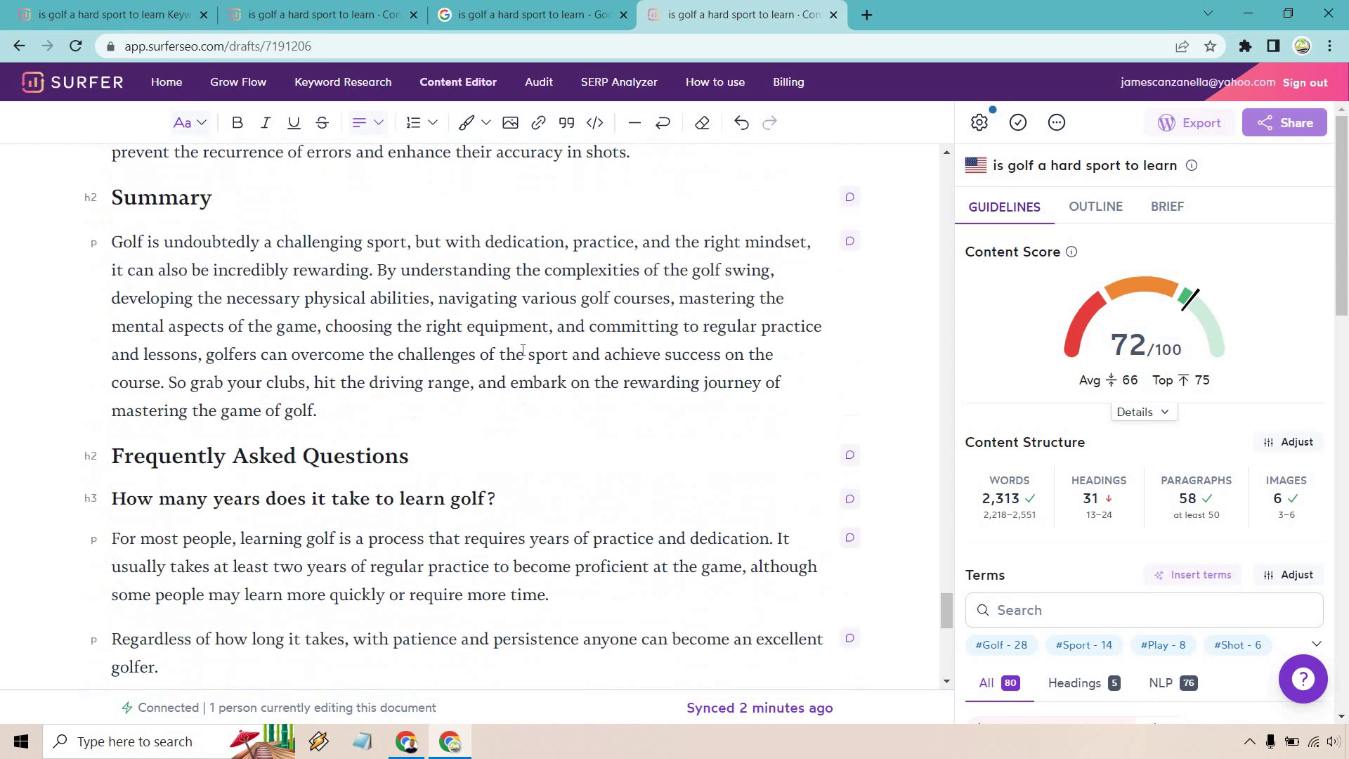
pyautogui.scroll(-7, 522, 350)
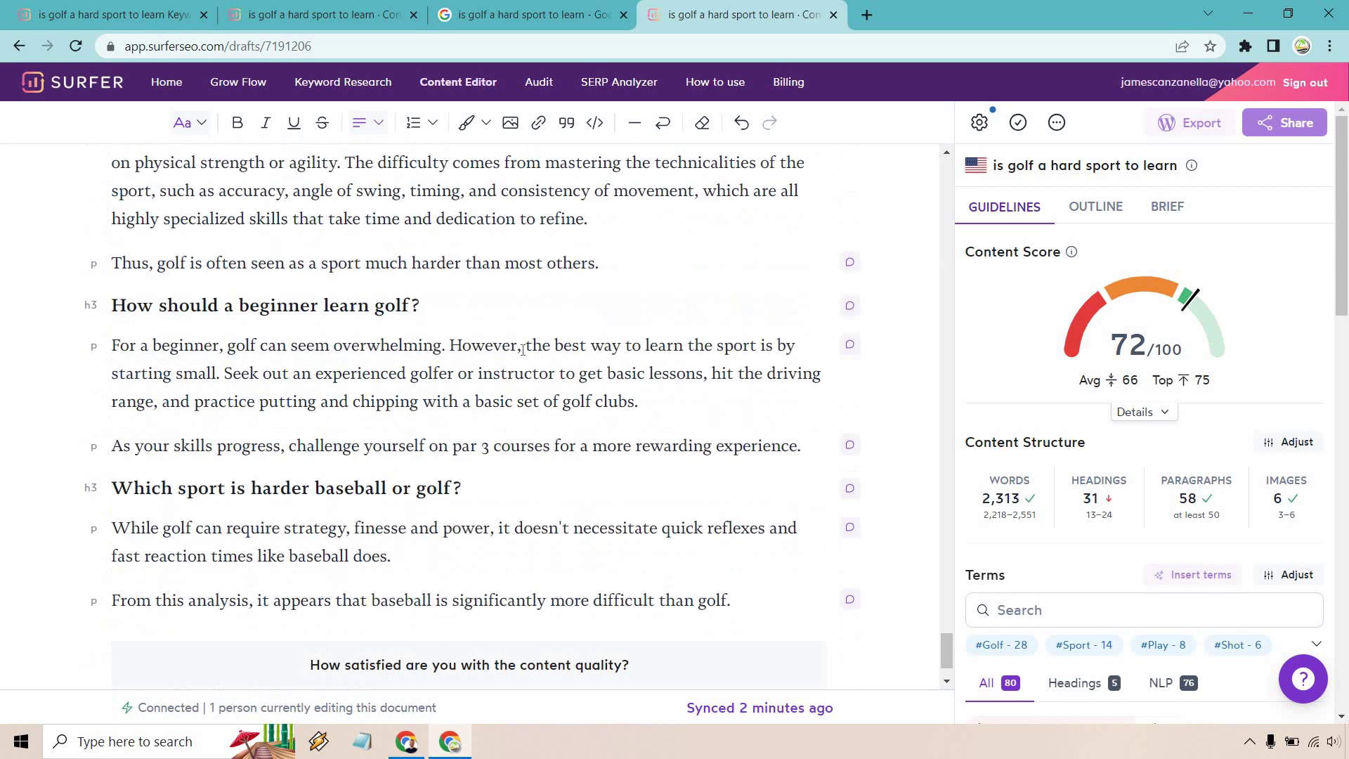
pyautogui.moveTo(946, 658); pyautogui.dragTo(961, 6)
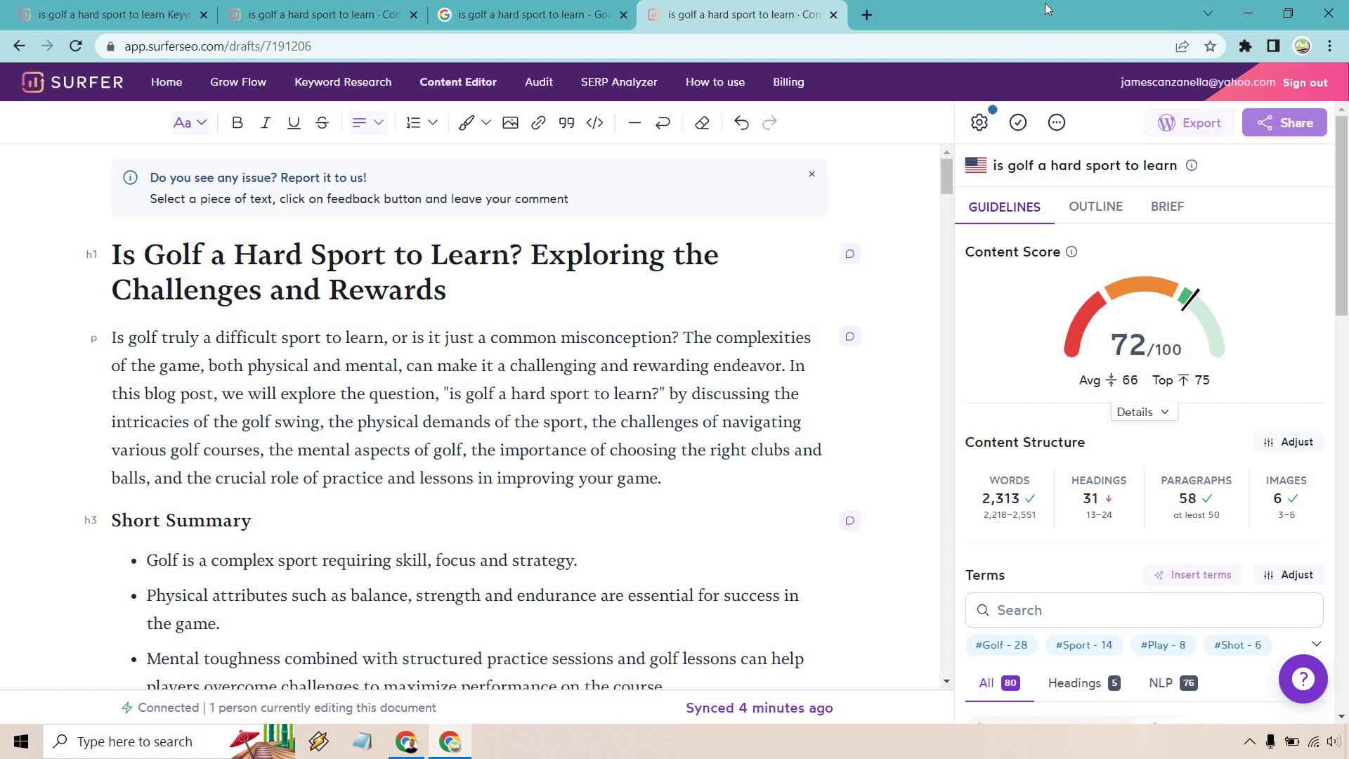
pyautogui.moveTo(1166, 291)
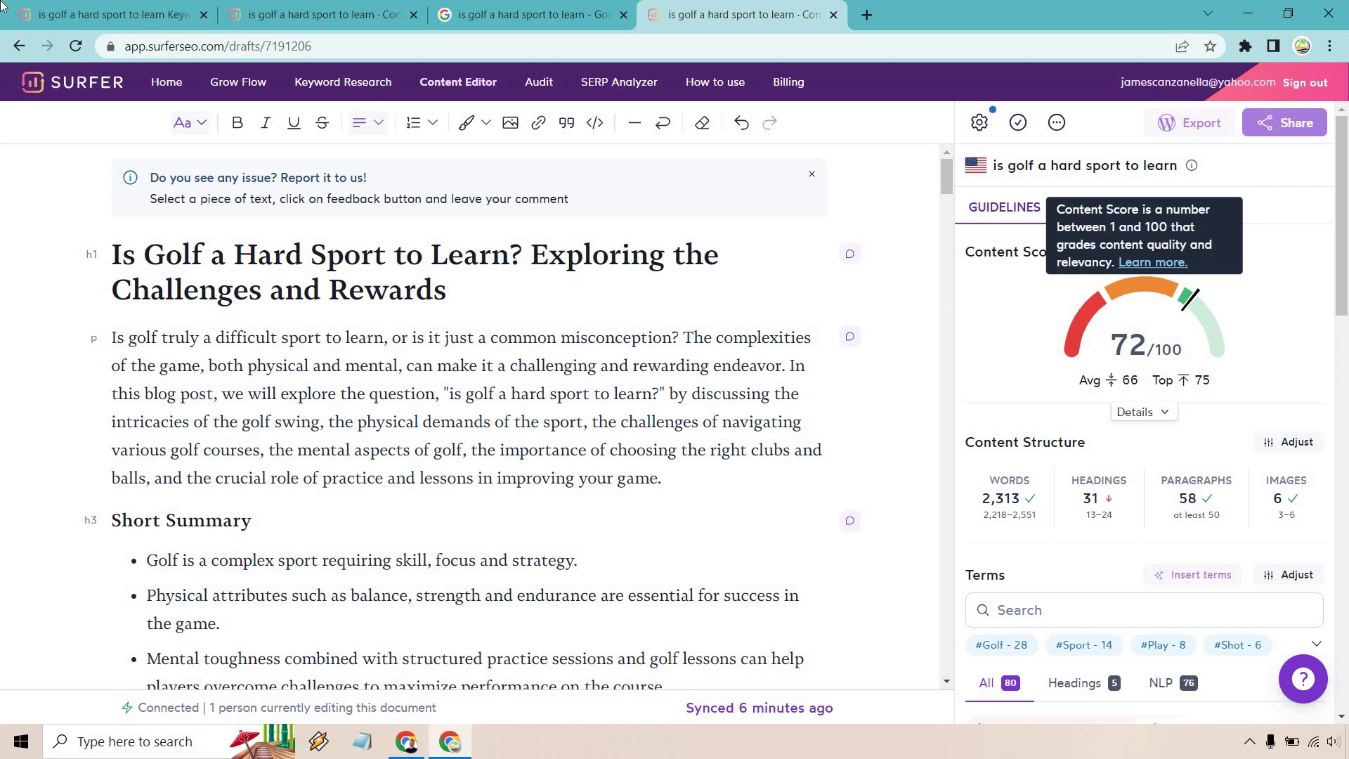
# Return to the Keyword Research summary for 'is golf a hard sport to learn' in the first browser tab
pyautogui.click(83, 9)
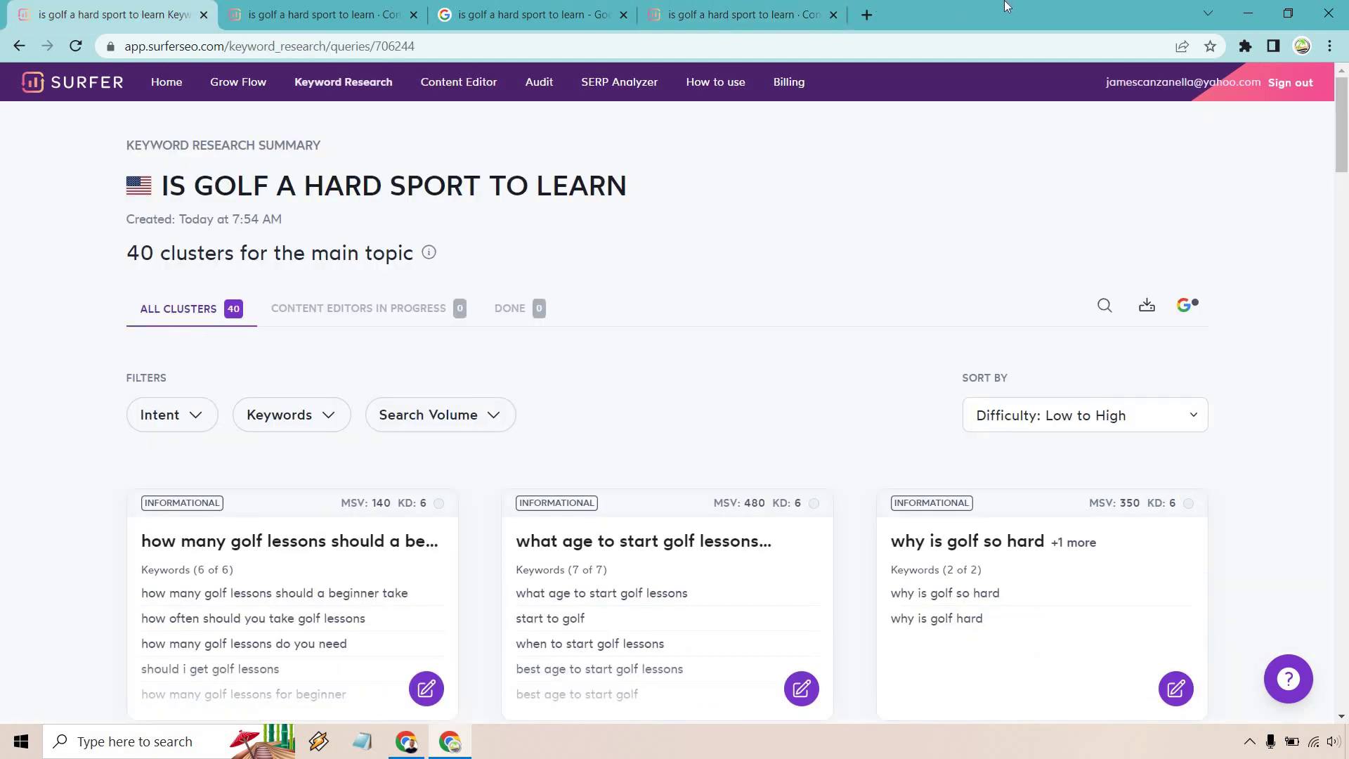